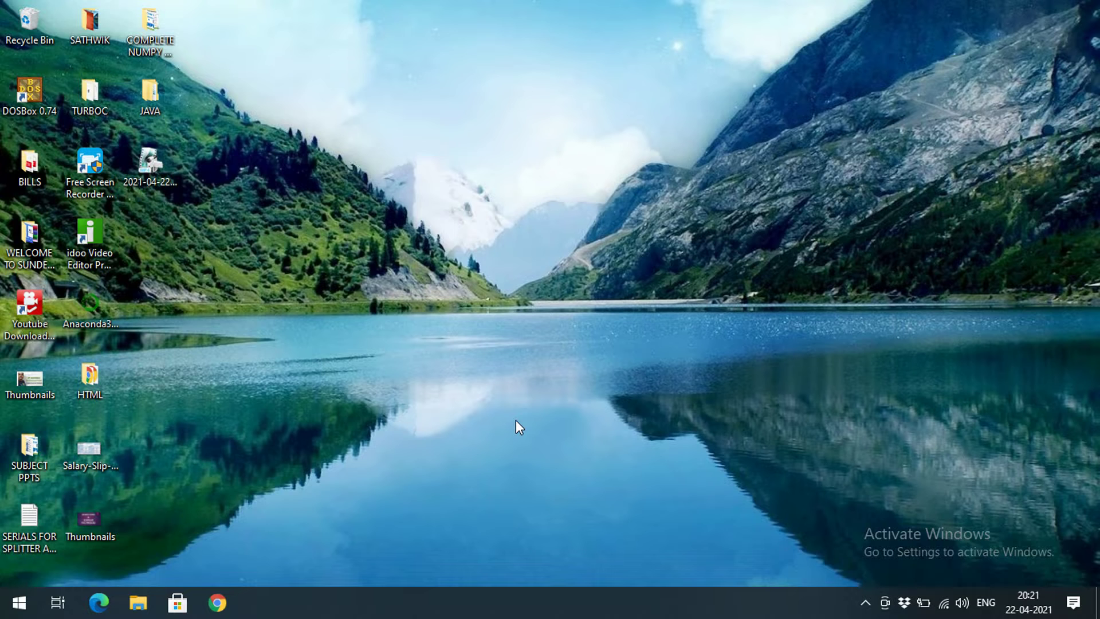
Step: Launch Excel, create a blank workbook and dismiss the Office activation wizard
key("super+r")
type("excel")
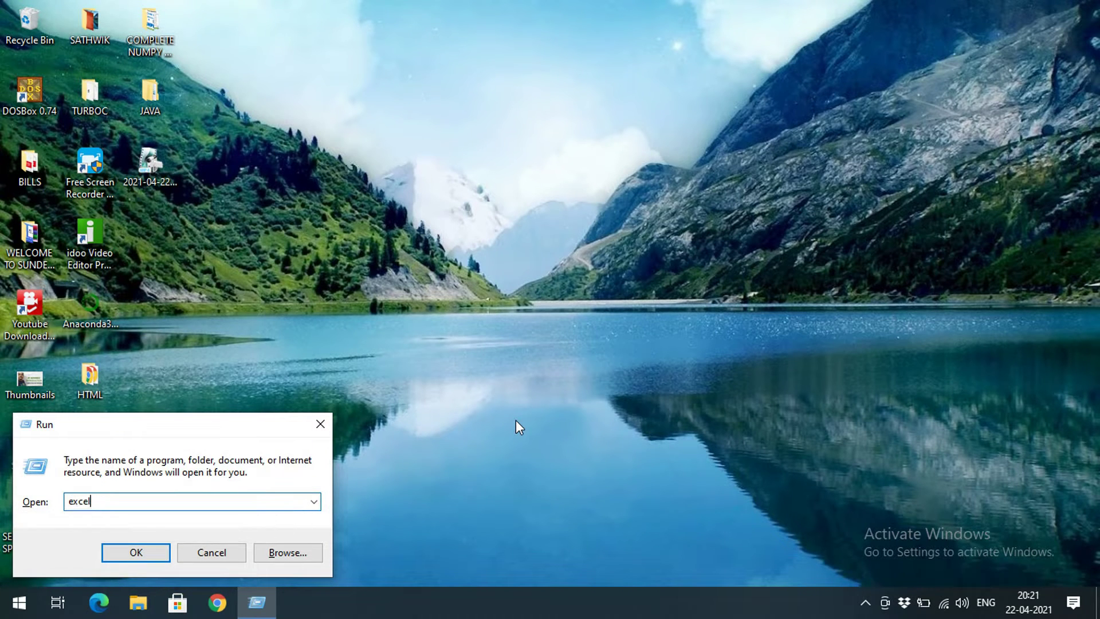
key("Return")
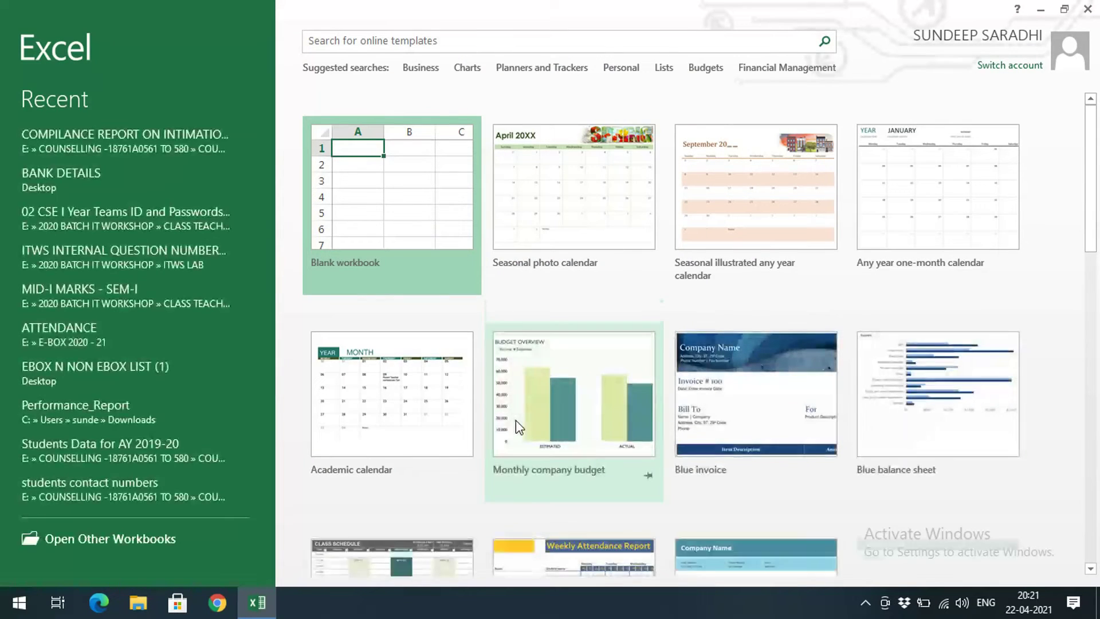
left_click(408, 231)
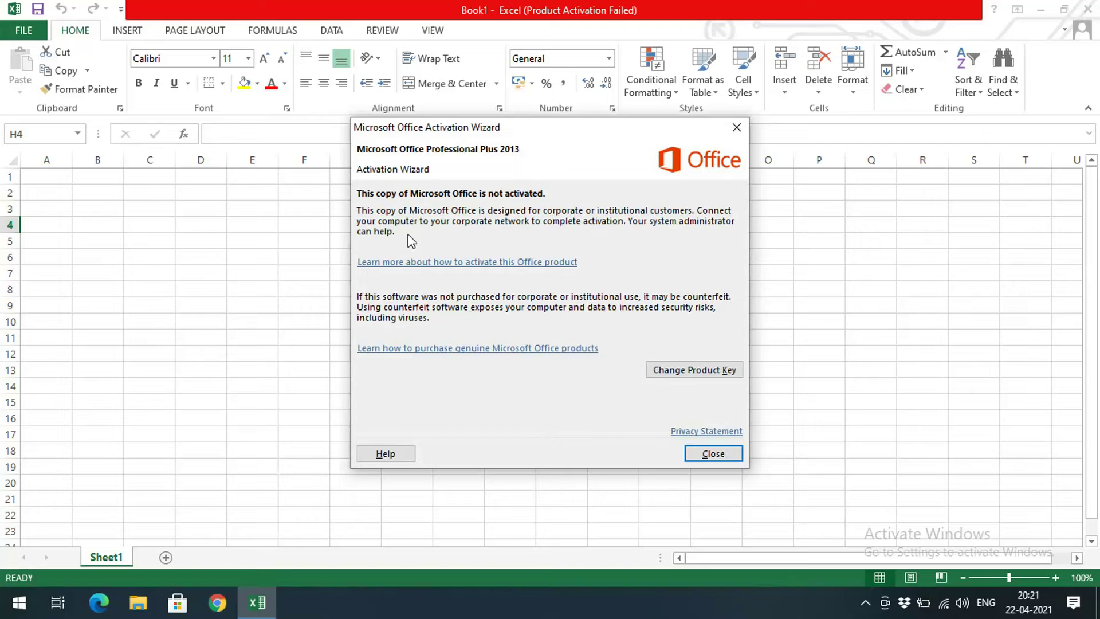
left_click(711, 452)
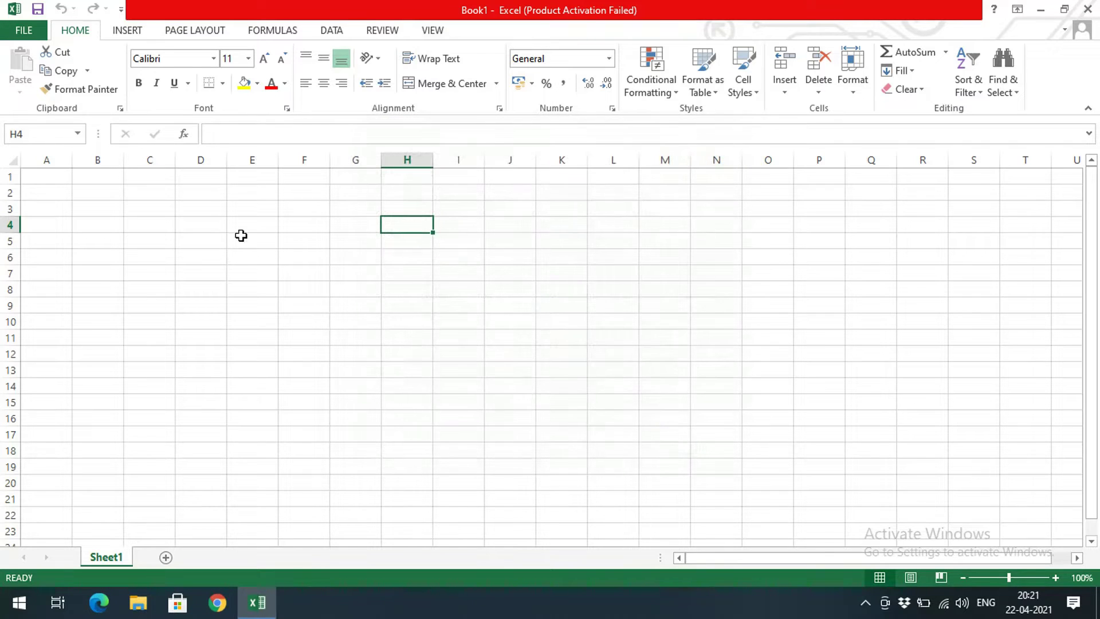
Step: Enter the numbers 10, 20, 30, 40, 50 and 60 in cells D3 to D8
left_click(203, 212)
type("10")
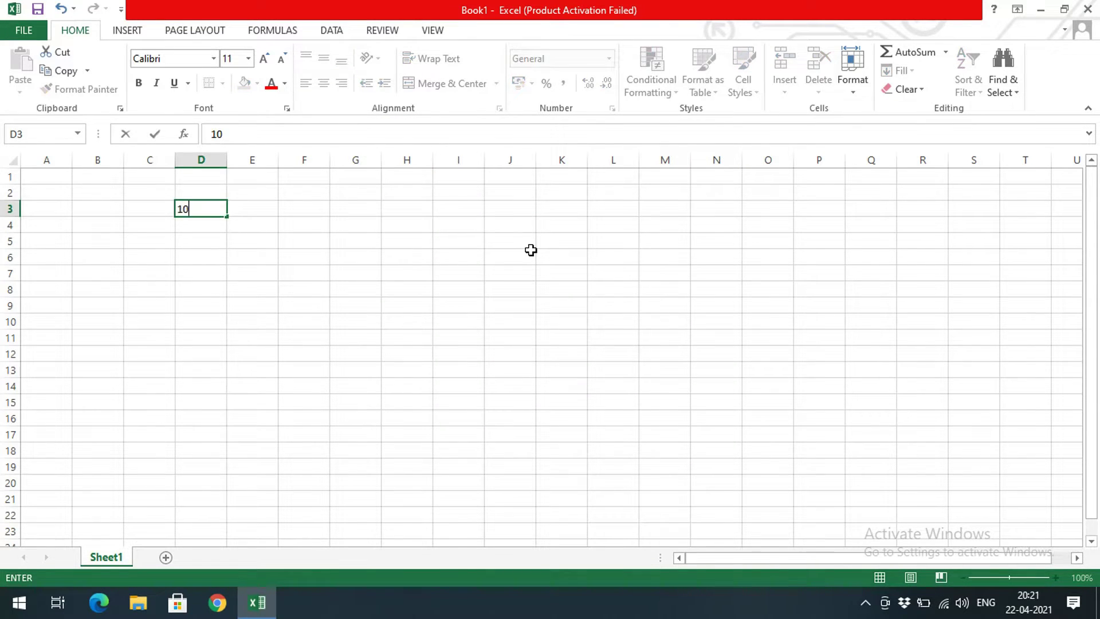
key("Return")
type("20")
key("Return")
type("30")
key("Return")
key("Return")
type("40")
key("Return")
type("50")
key("Return")
type("6")
key("Return")
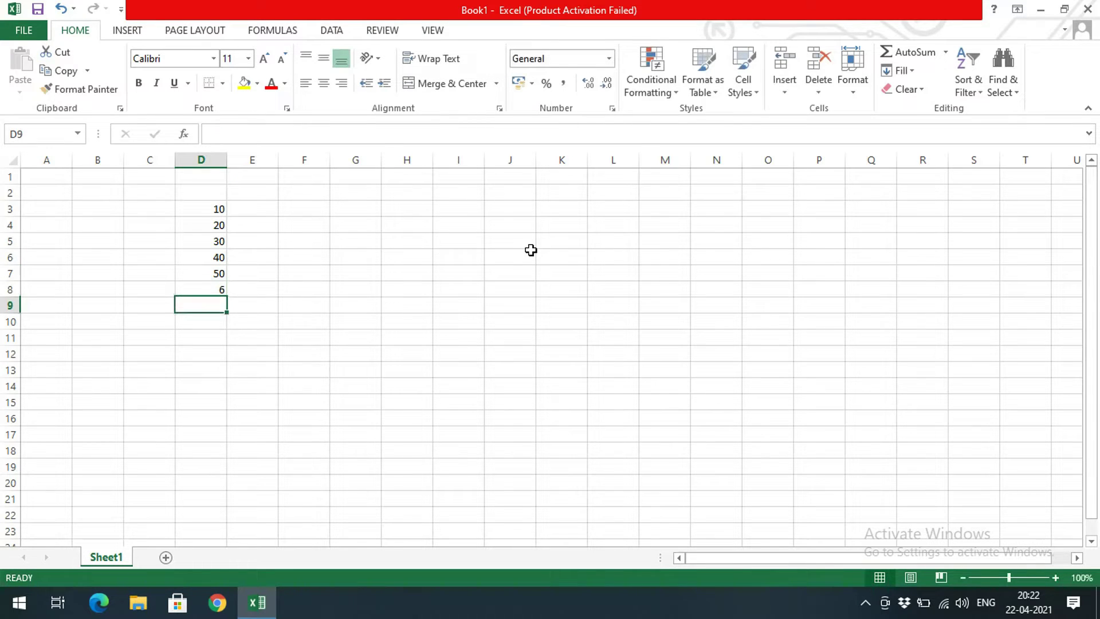
key("Up")
type("60")
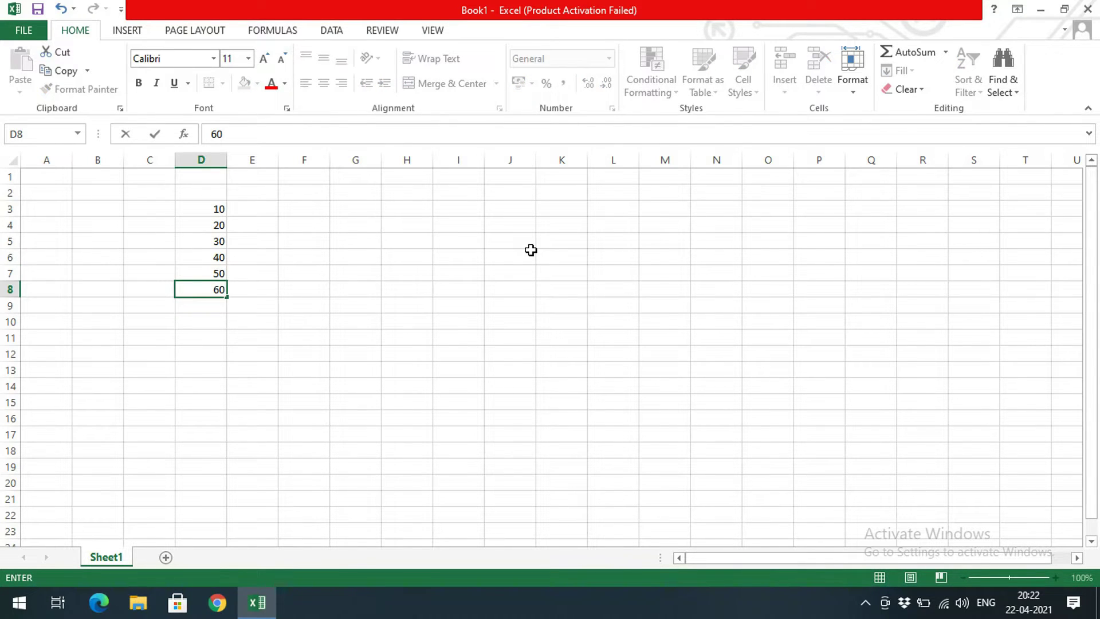
Step: Check the sum, average and count of the numbers in D3:D8 without entering a formula
left_click_drag(221, 210, 219, 289)
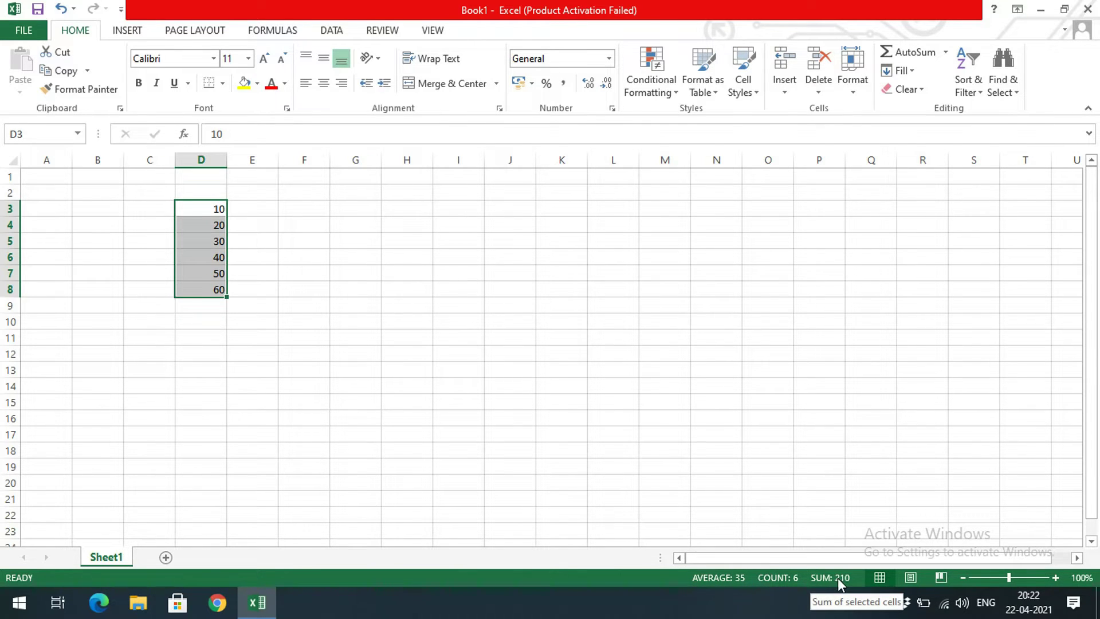
mouse_move(280, 310)
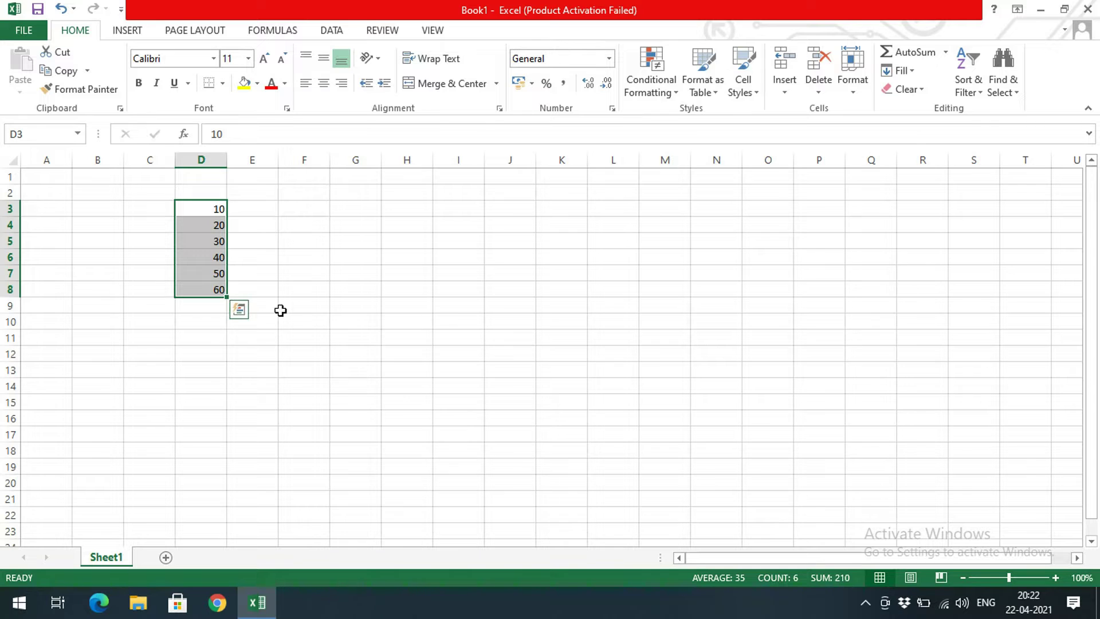
left_click(192, 321)
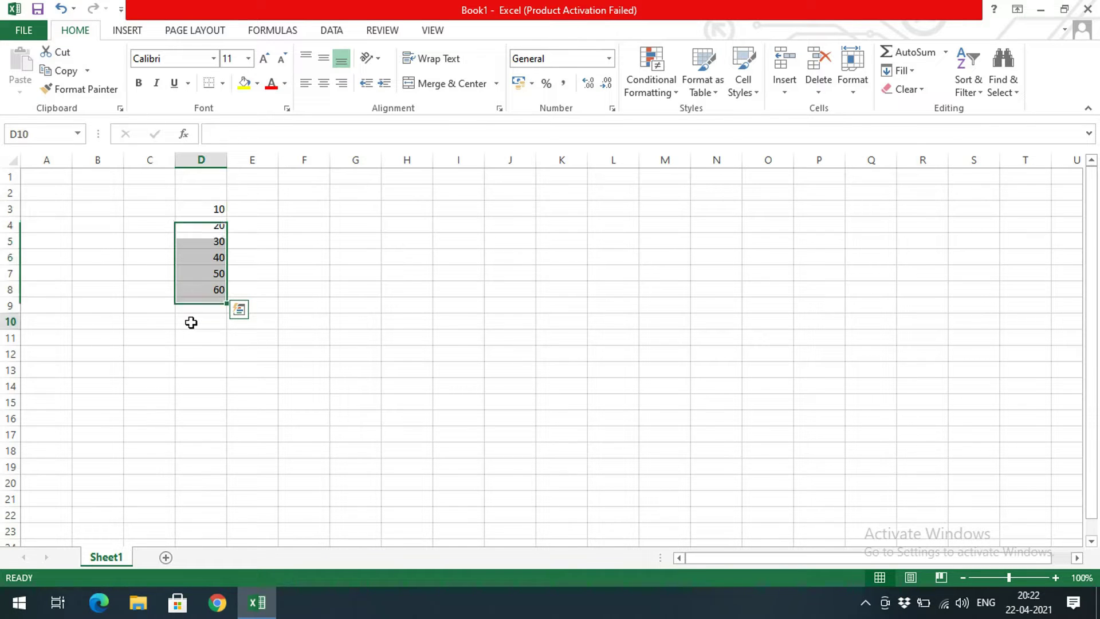
Step: Enter the labels sum, average and count in cells C10, C11 and C12
left_click(138, 322)
type("sum")
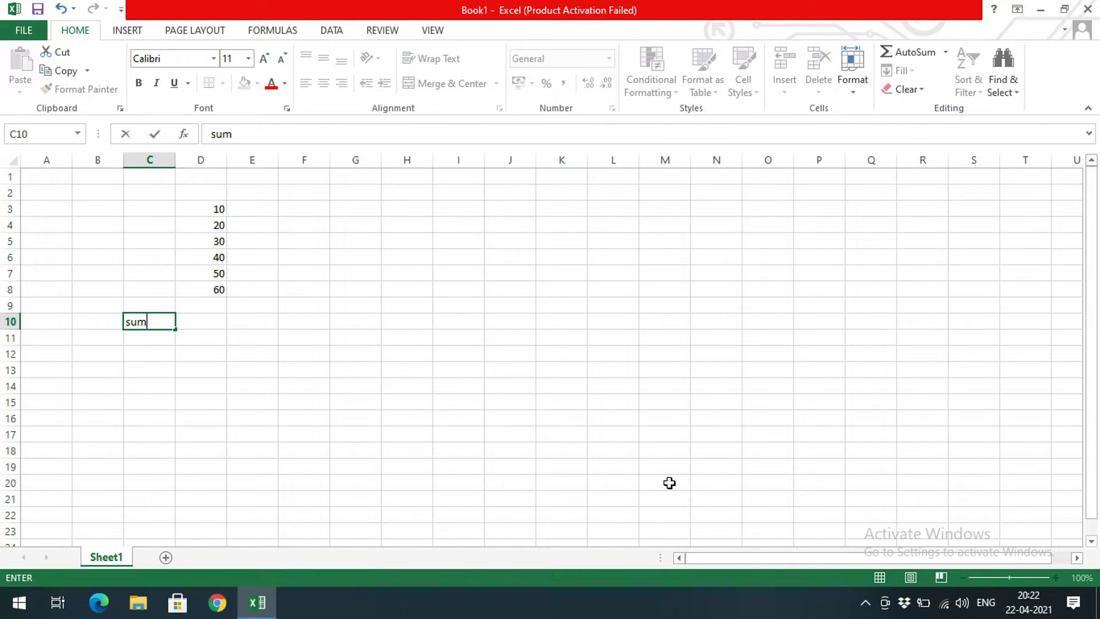
key("Return")
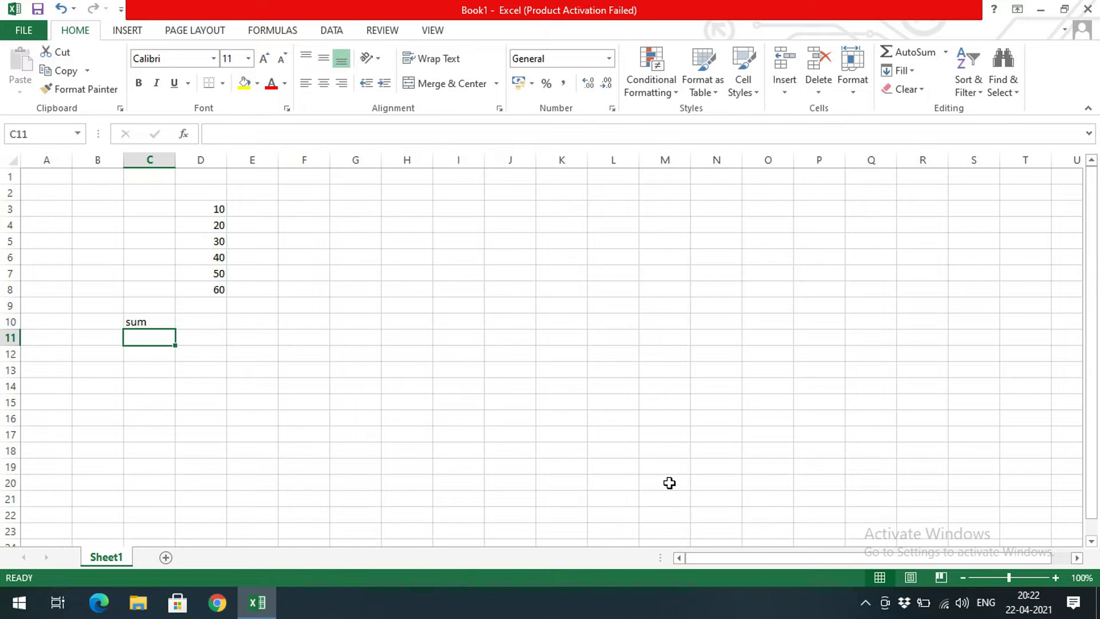
type("average")
key("Return")
type("count")
key("Return")
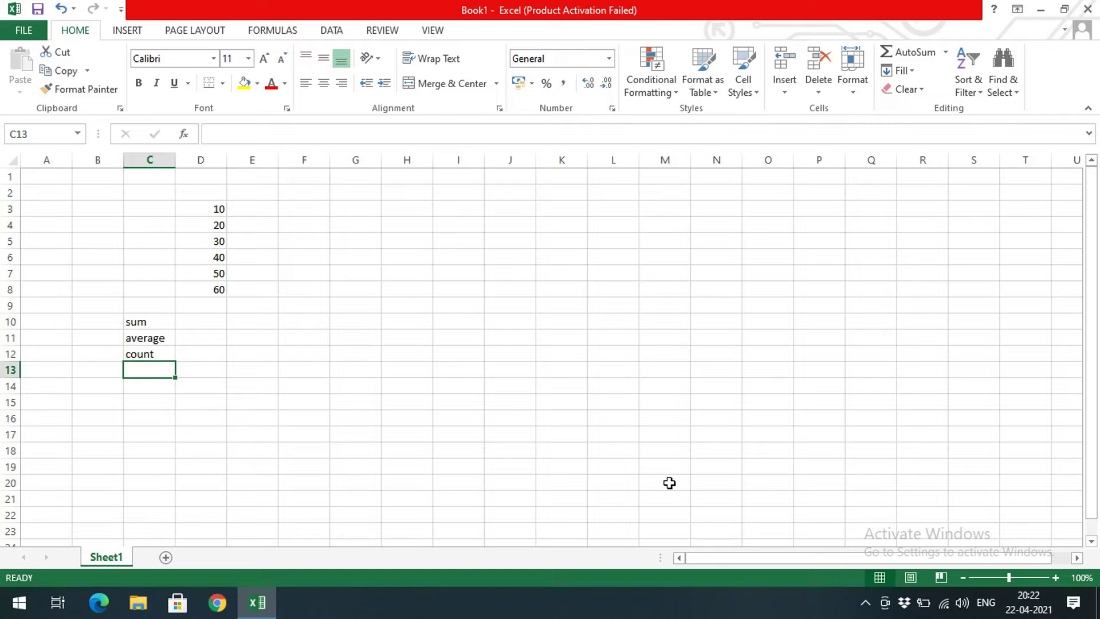
Step: Total the numbers D3:D8 in cell D10 with the formula =sum(D3:D8)
left_click(205, 319)
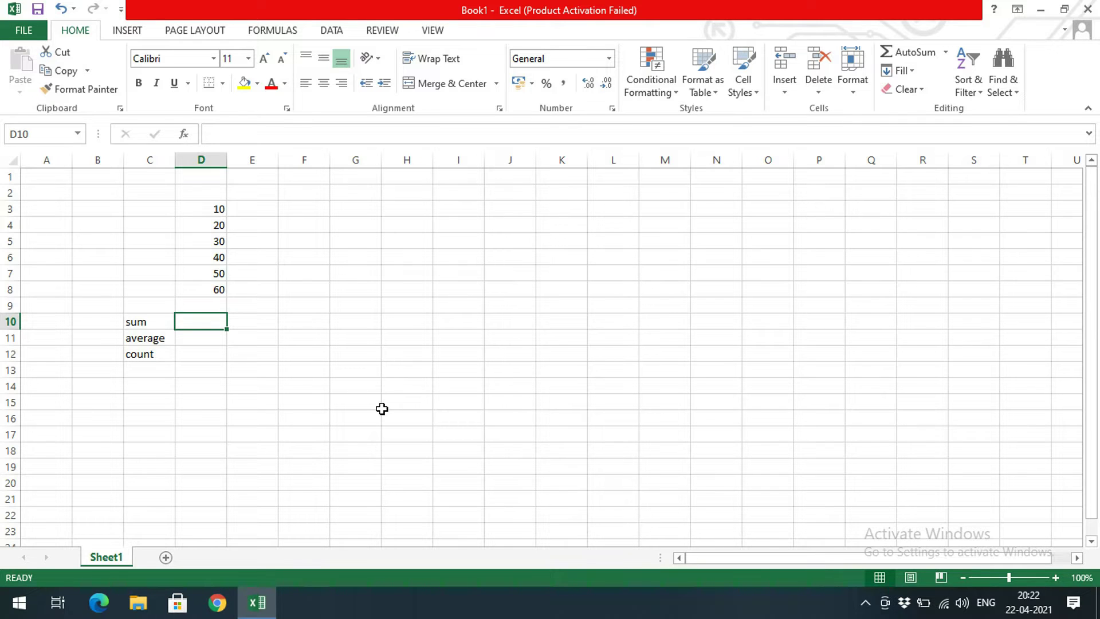
type("=sum(")
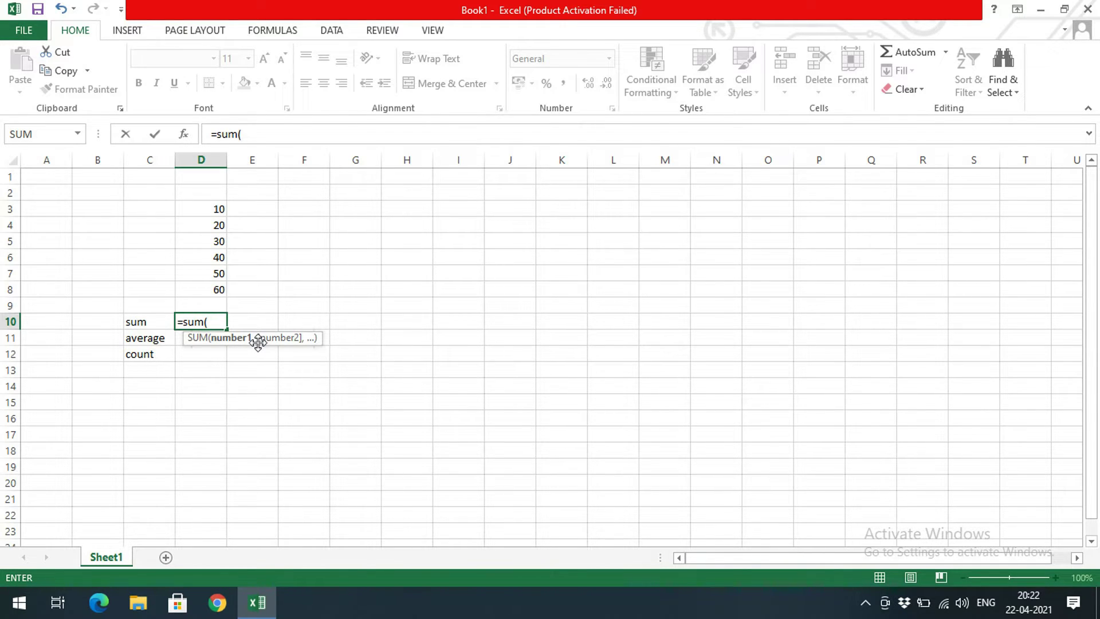
left_click(218, 208)
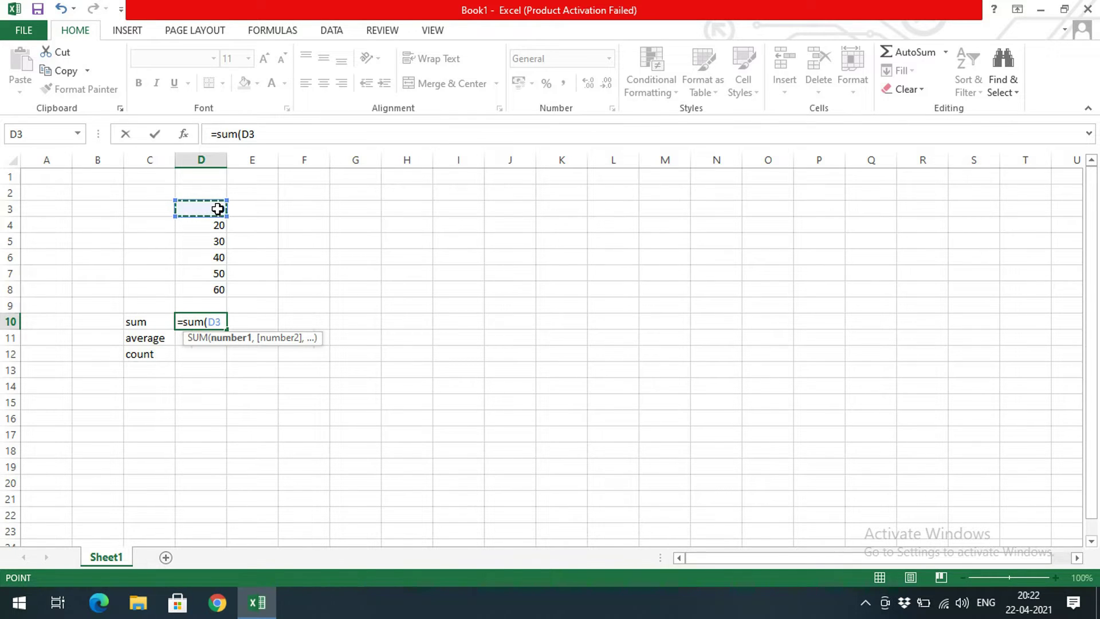
left_click(212, 290, "shift")
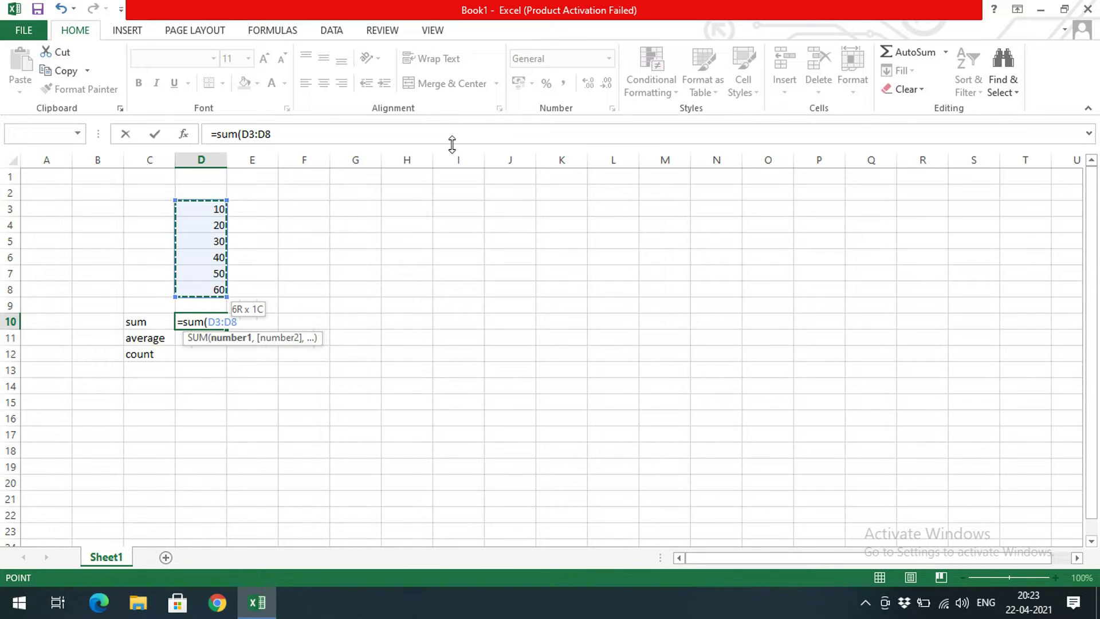
type(")")
key("Return")
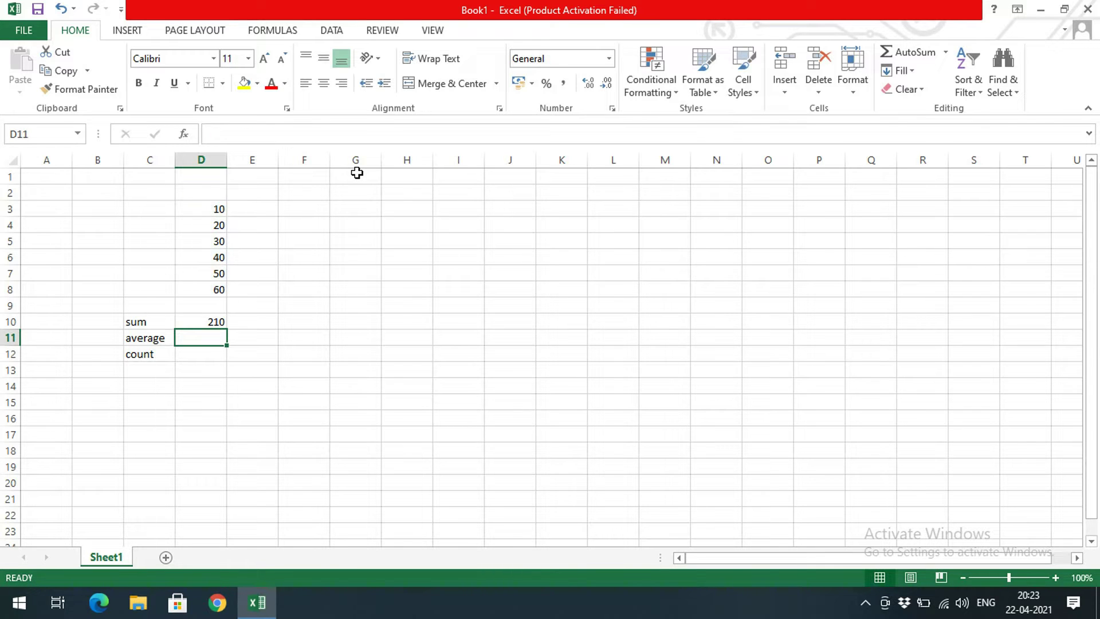
left_click_drag(212, 211, 210, 300)
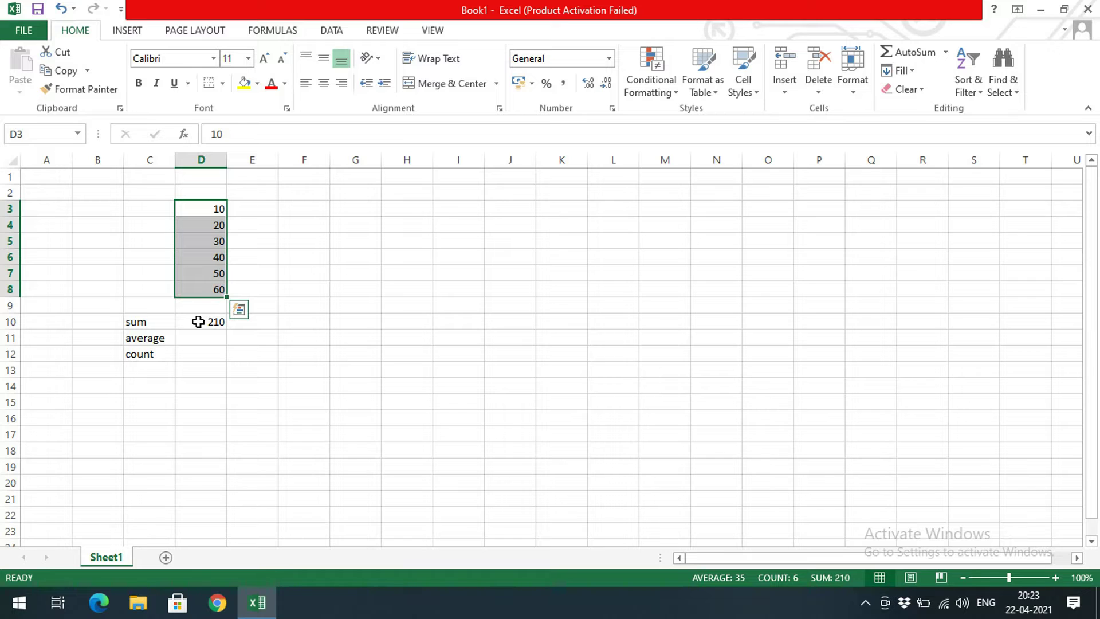
left_click(260, 321)
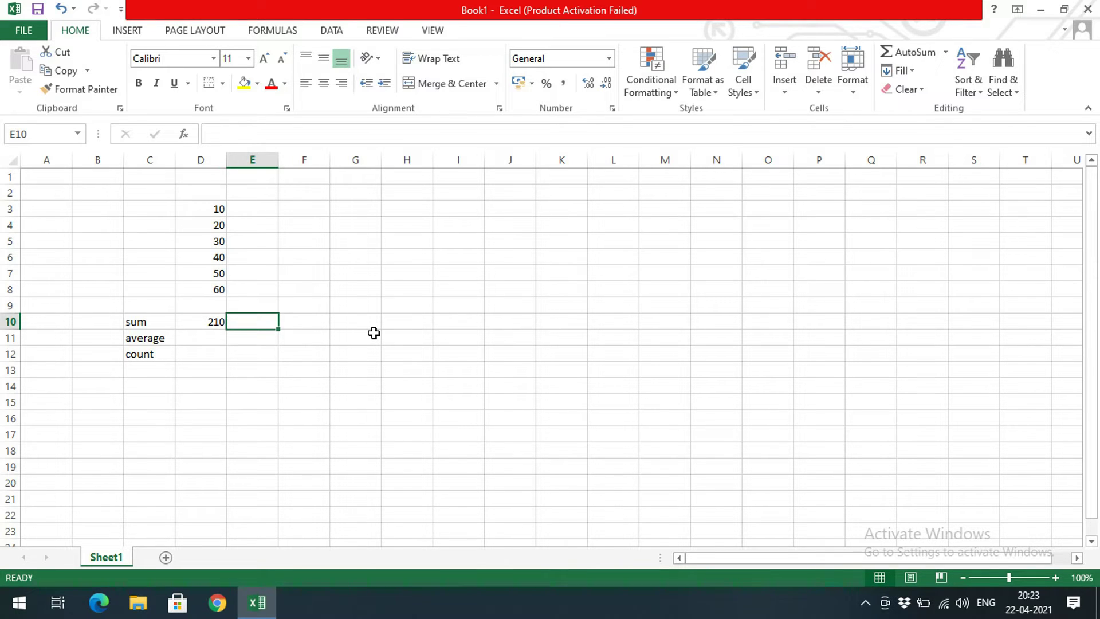
type("sum(")
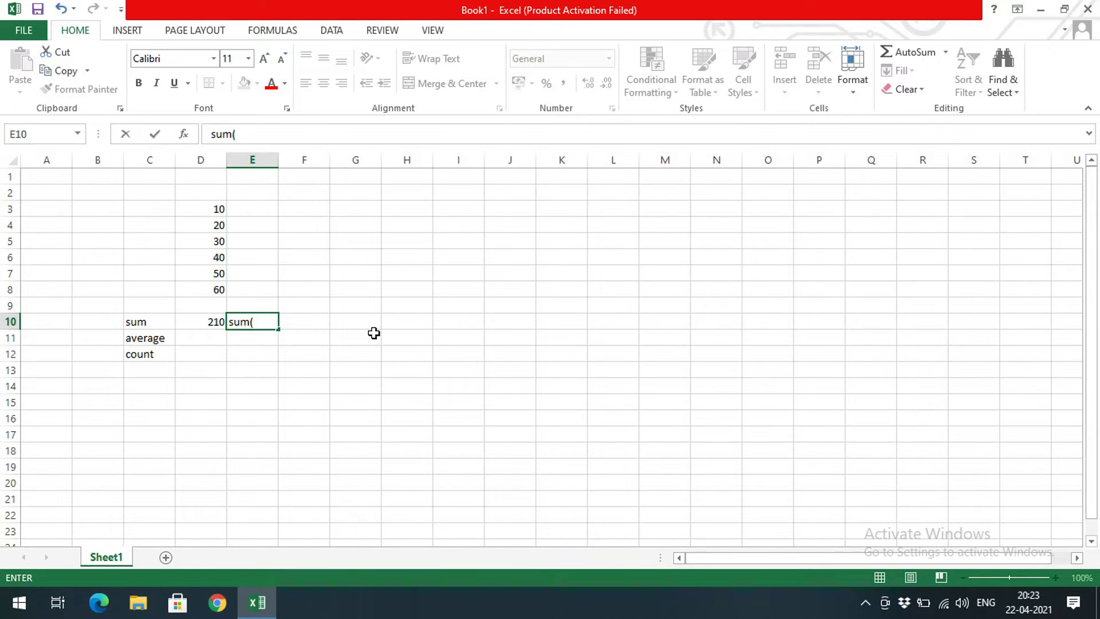
left_click(223, 210)
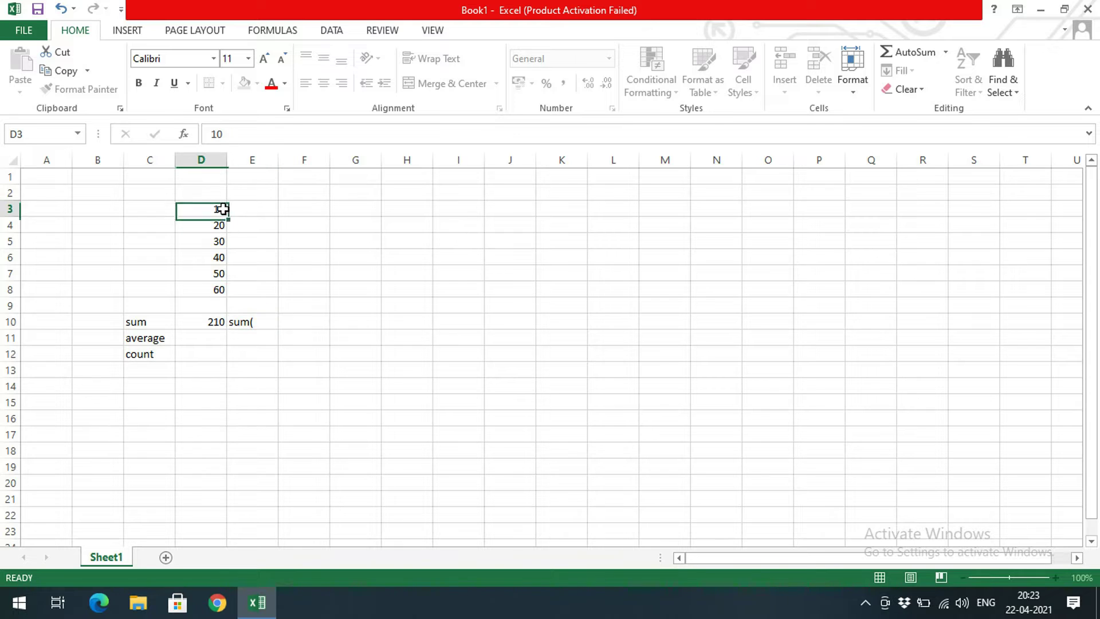
left_click(256, 320)
left_click(219, 213)
left_click(259, 325)
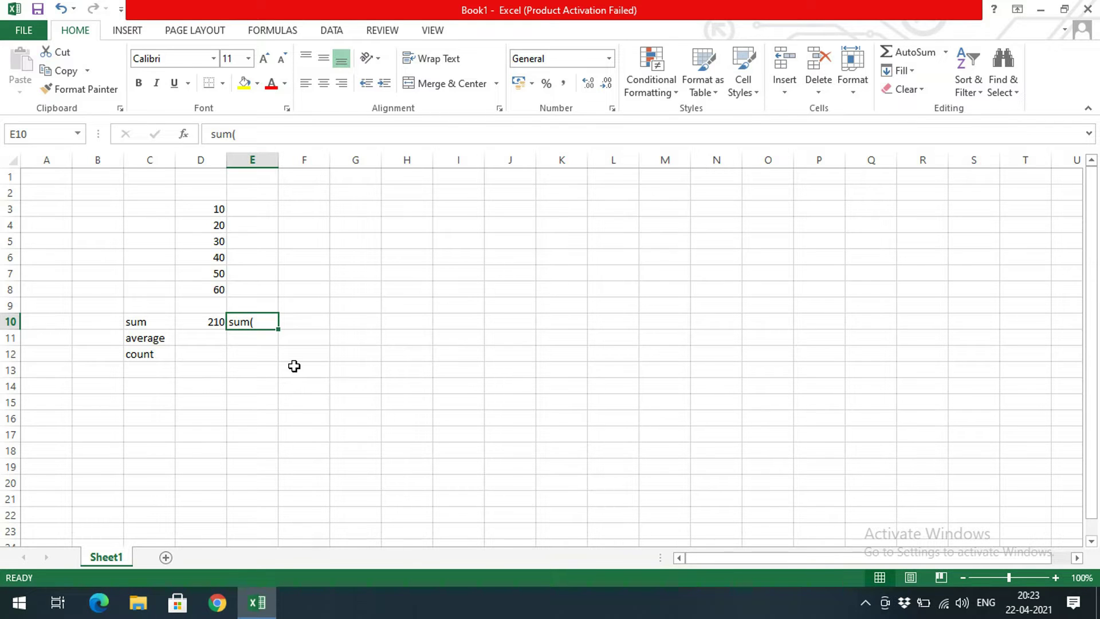
key("Delete")
type("=sum")
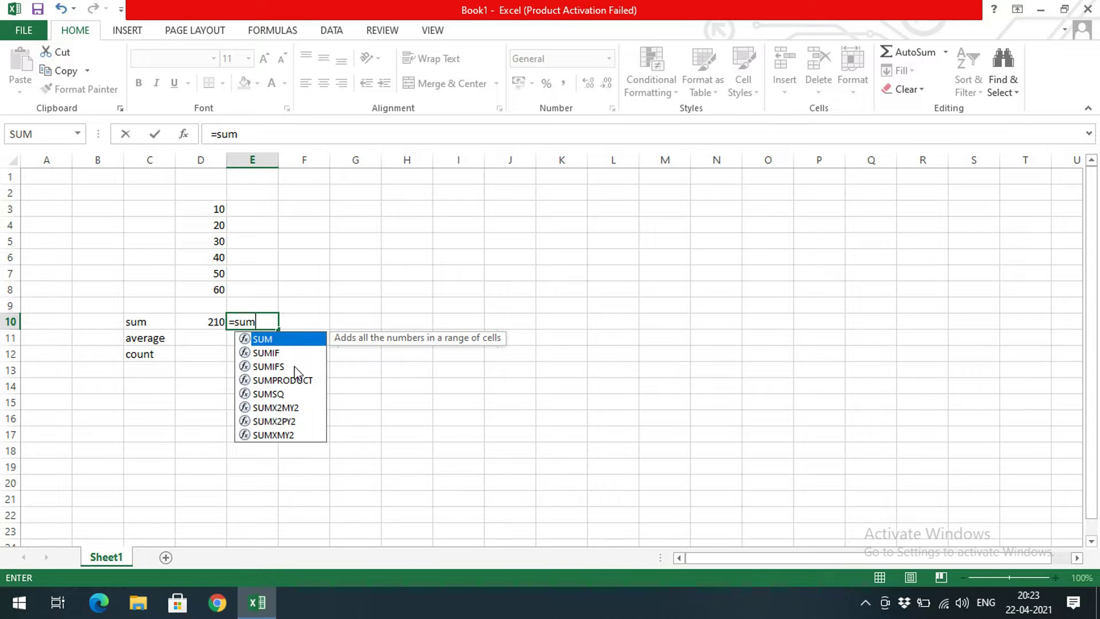
type("(")
left_click(209, 206)
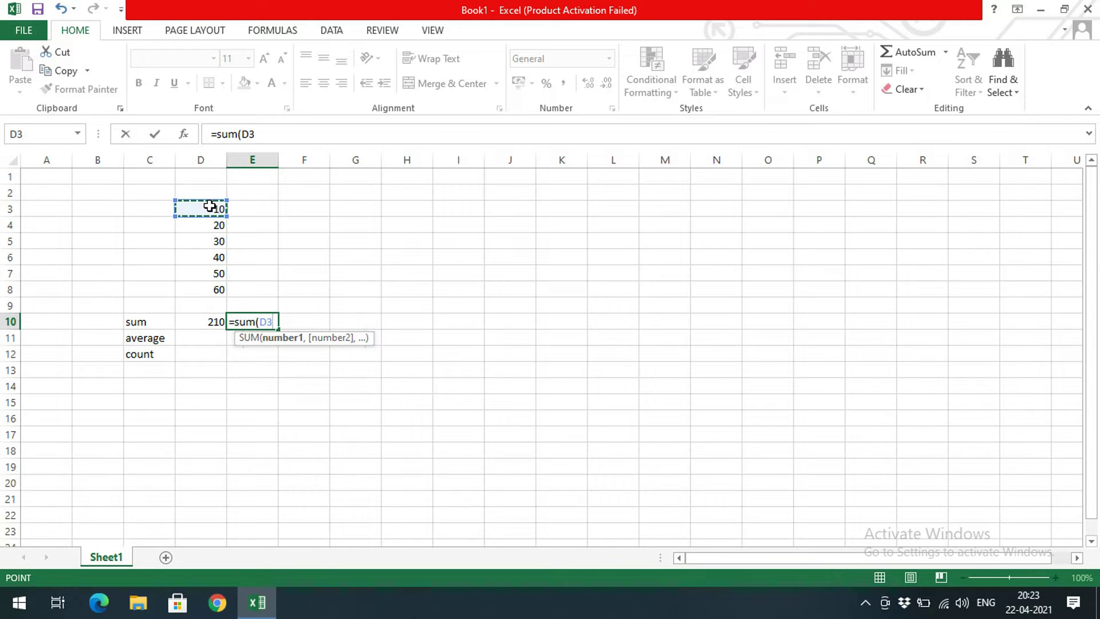
left_click(244, 403)
key("Escape")
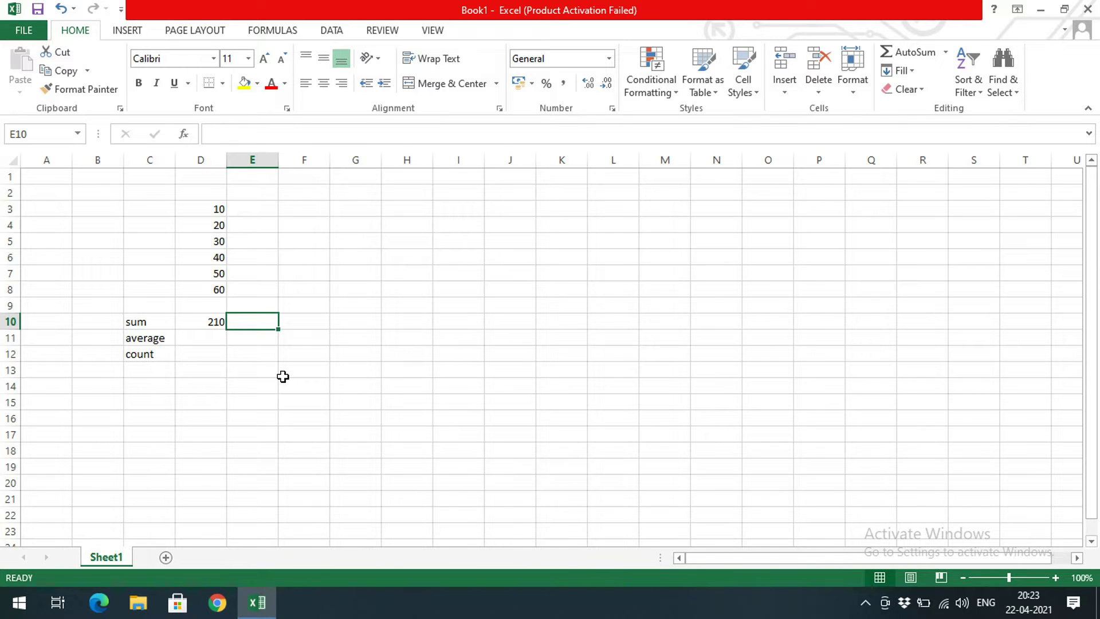
Step: Try totalling D3:D8 with AutoSum's Sum function, and delete the result from cell D9
left_click(947, 57)
left_click(214, 226)
left_click_drag(215, 208, 214, 290)
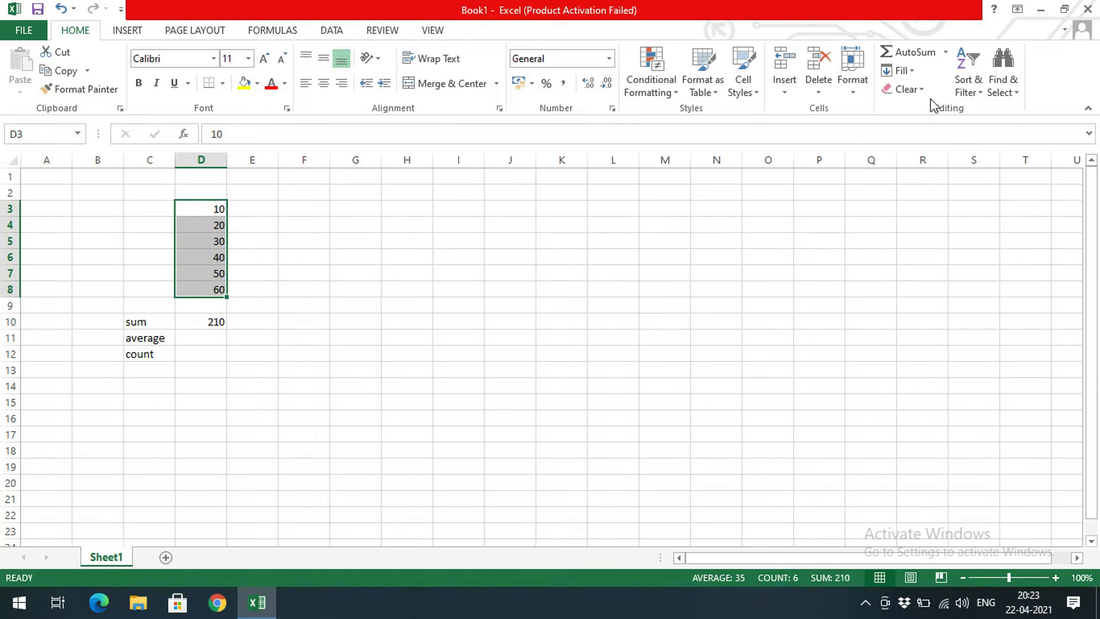
left_click(946, 53)
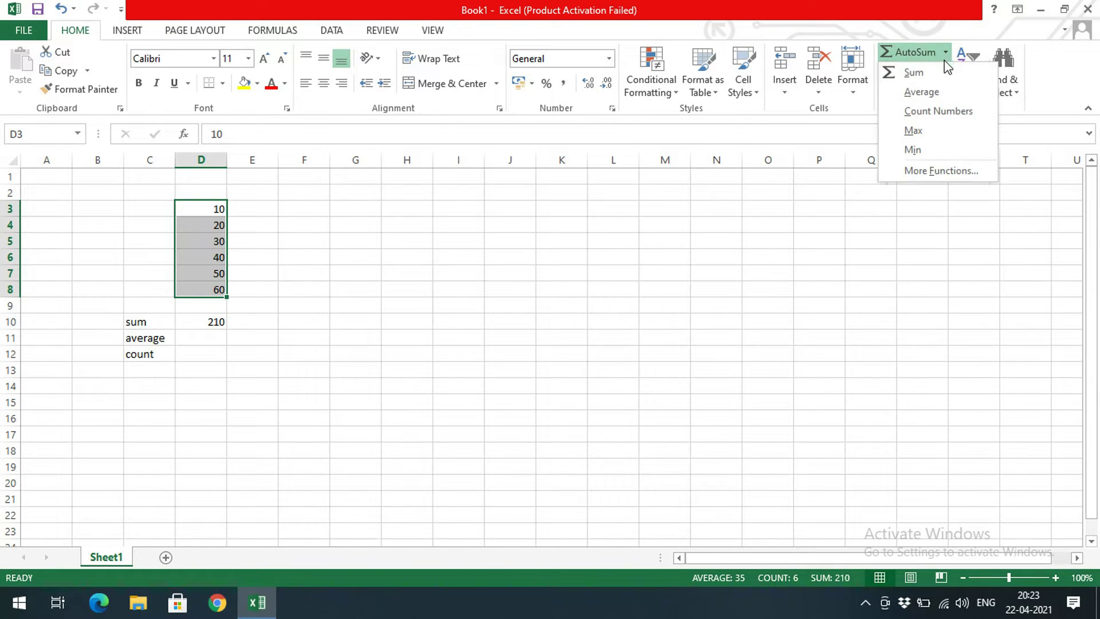
left_click(912, 76)
left_click(202, 304)
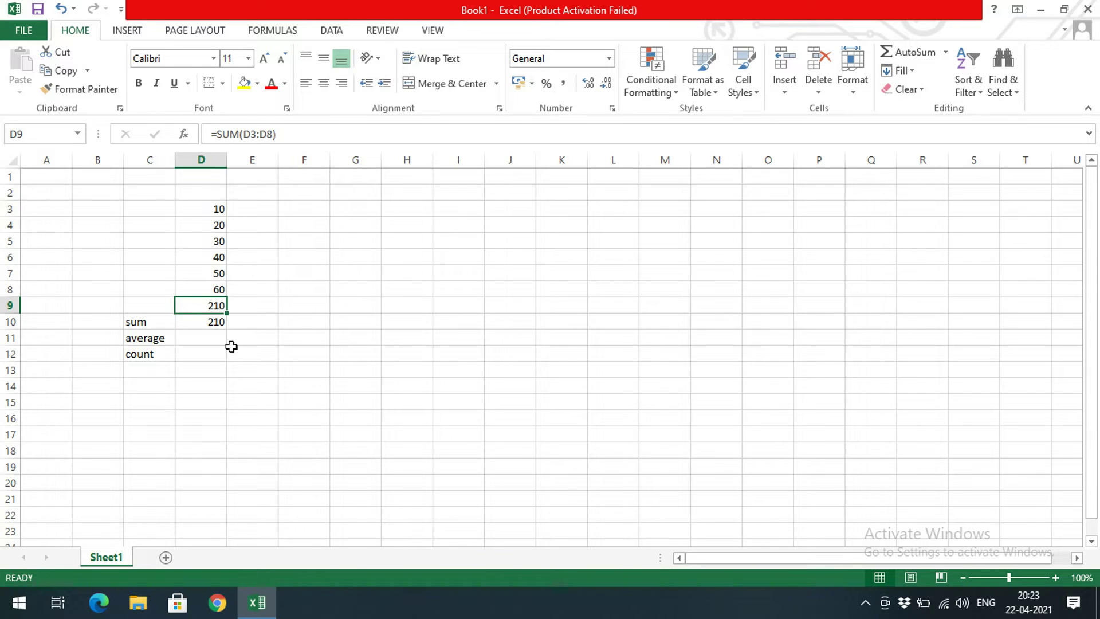
key("Delete")
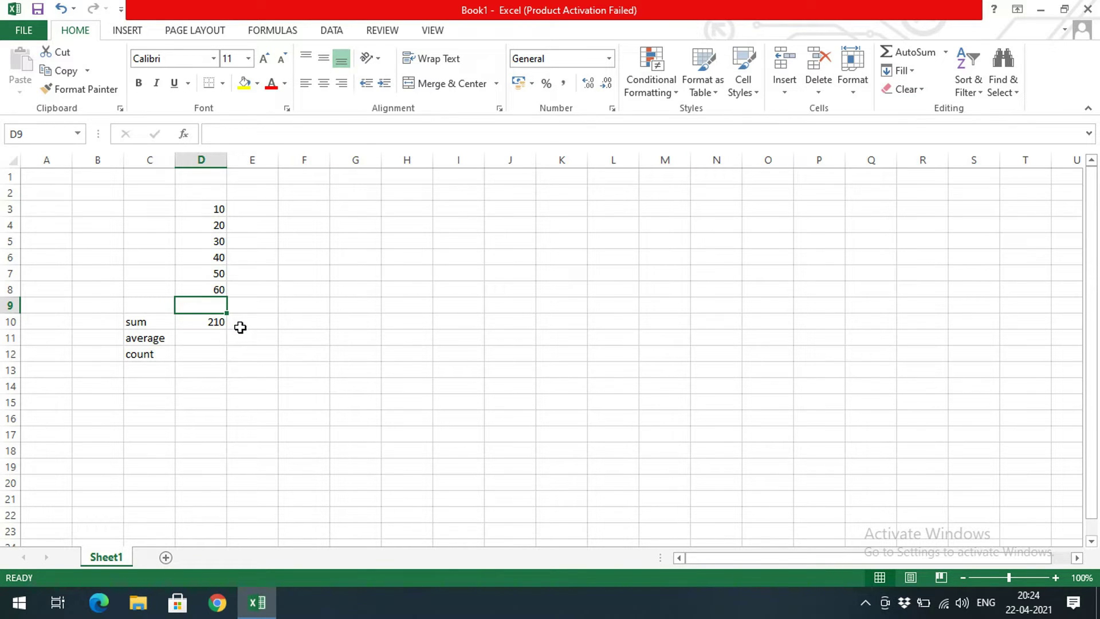
Step: Add only cells D3, D5 and D7 in cell F10 with the formula =sum(D3,D5,D7)
left_click(208, 323)
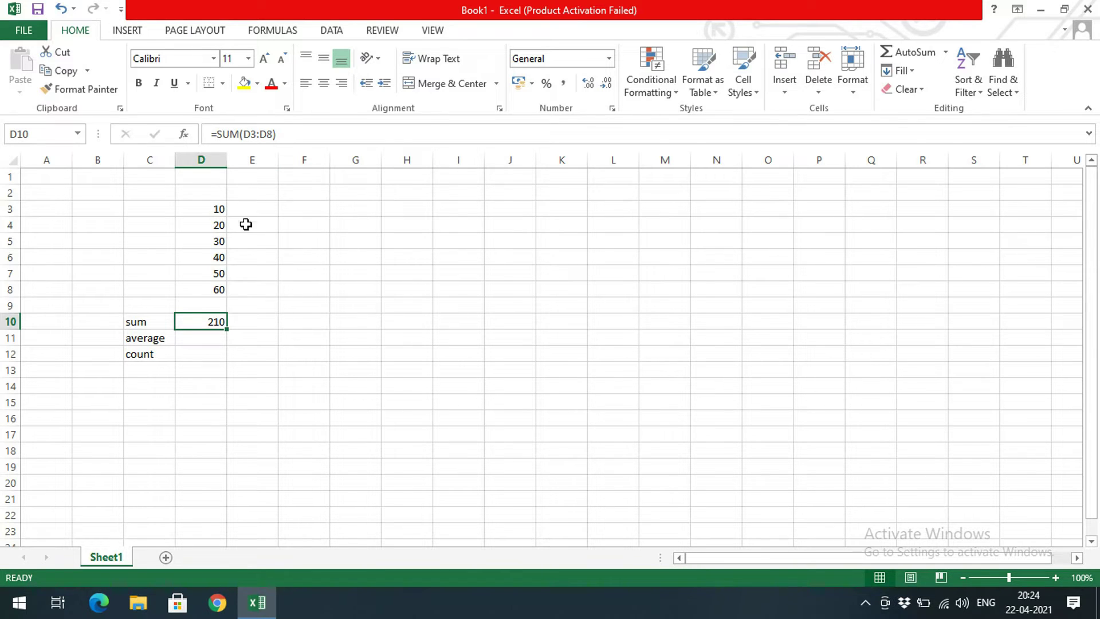
left_click(303, 321)
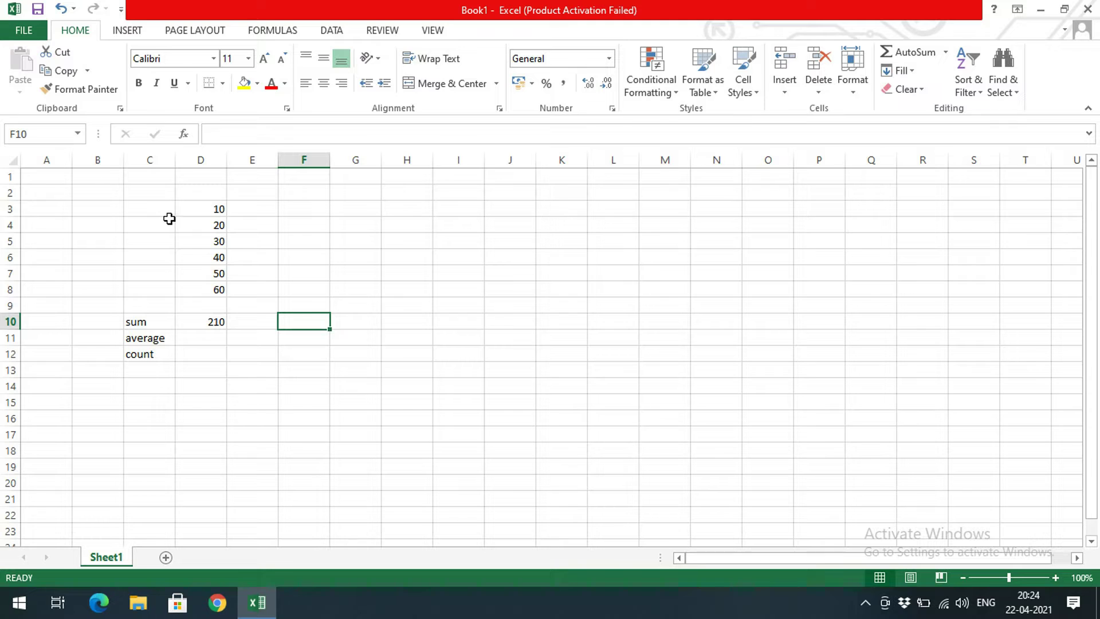
left_click(269, 141)
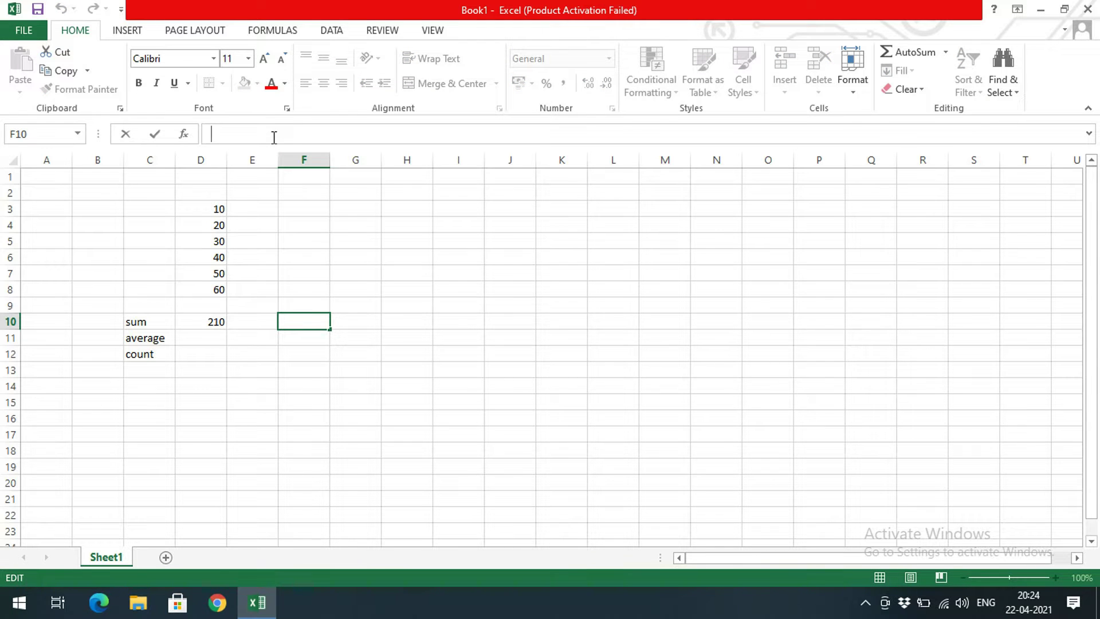
type("=sum(")
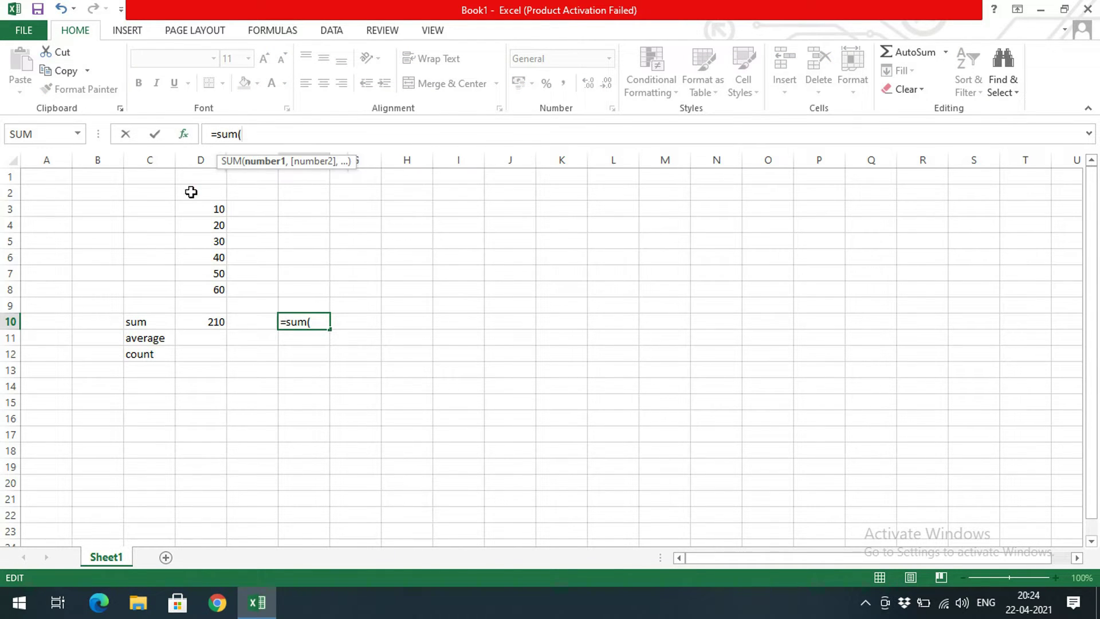
left_click(207, 210)
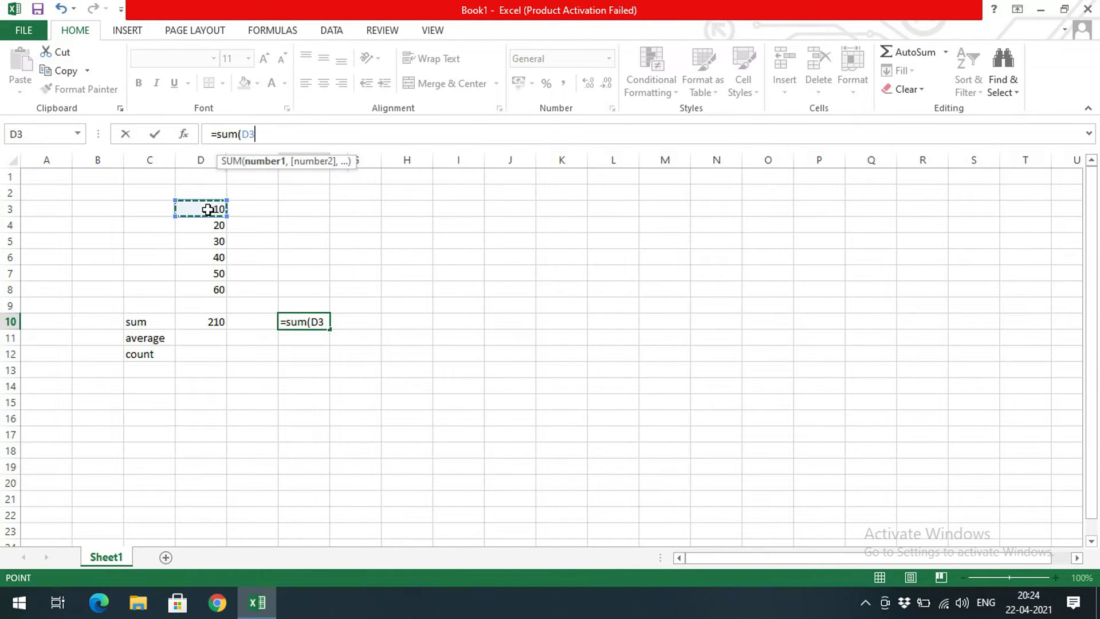
type(",")
left_click(217, 242)
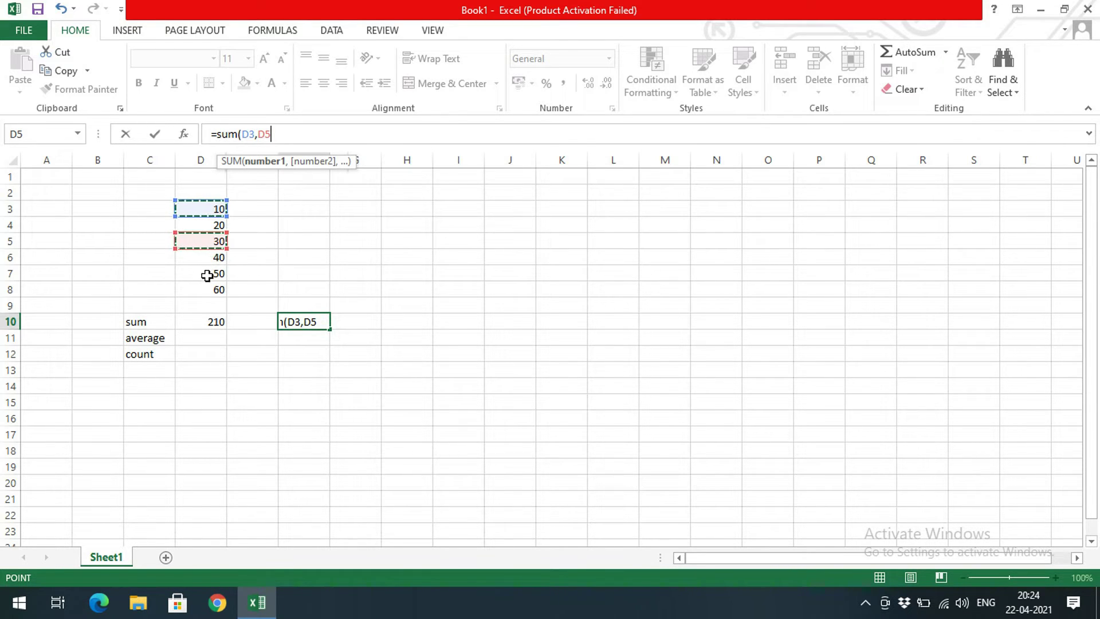
type(",")
left_click(207, 275)
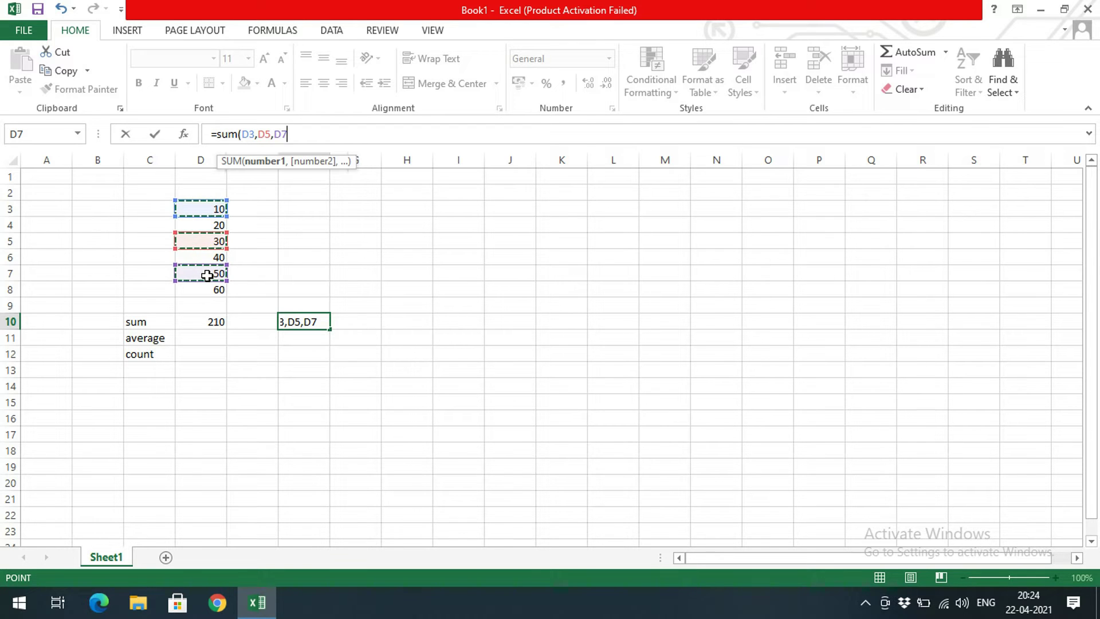
type(")")
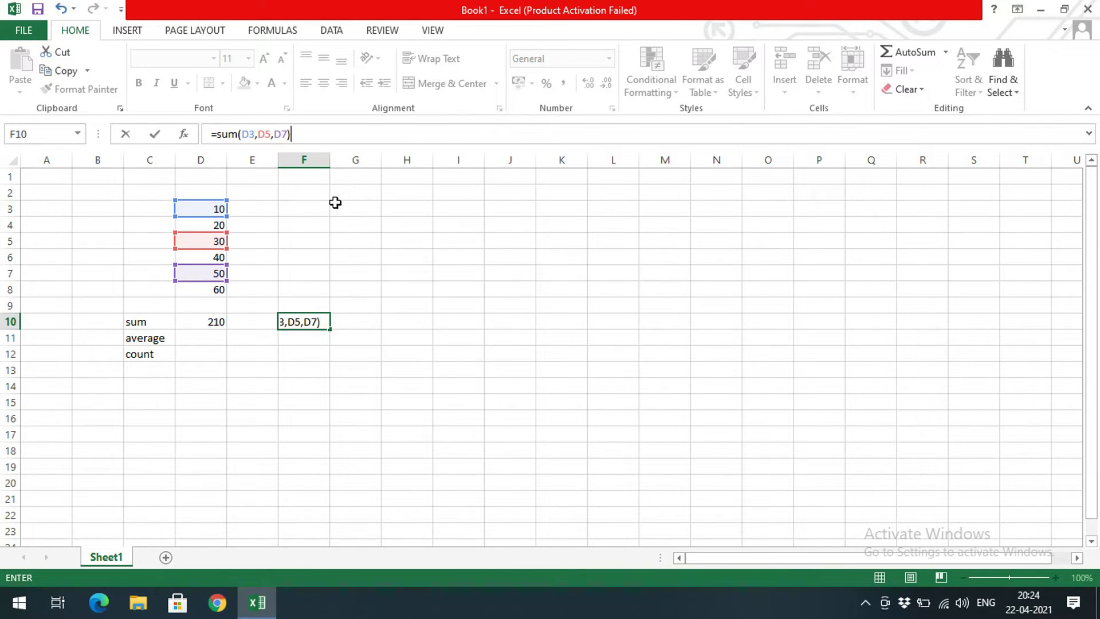
key("Return")
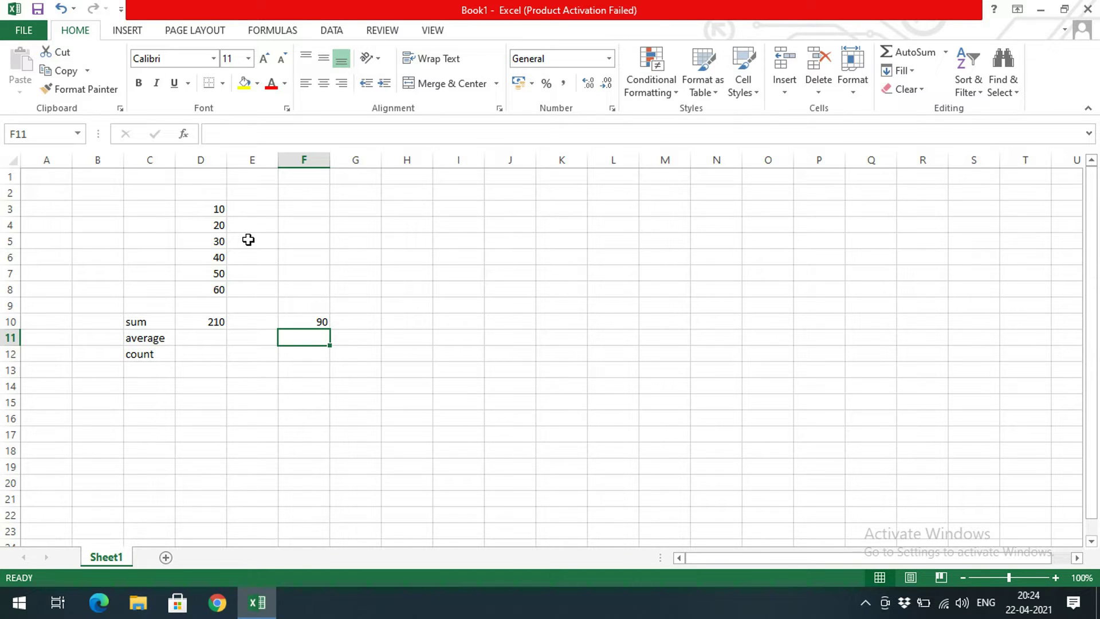
Step: Compare the values in D3, D5 and D7 with the sum formula in cell F10
left_click(216, 209)
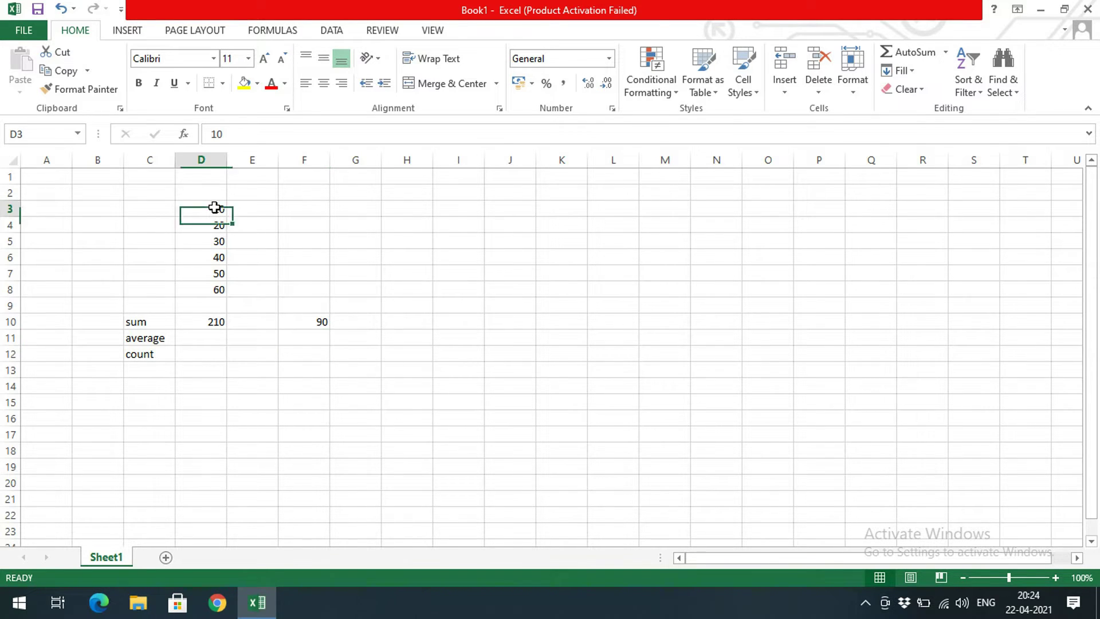
left_click(226, 247)
left_click(218, 279)
left_click(260, 364)
left_click(315, 323)
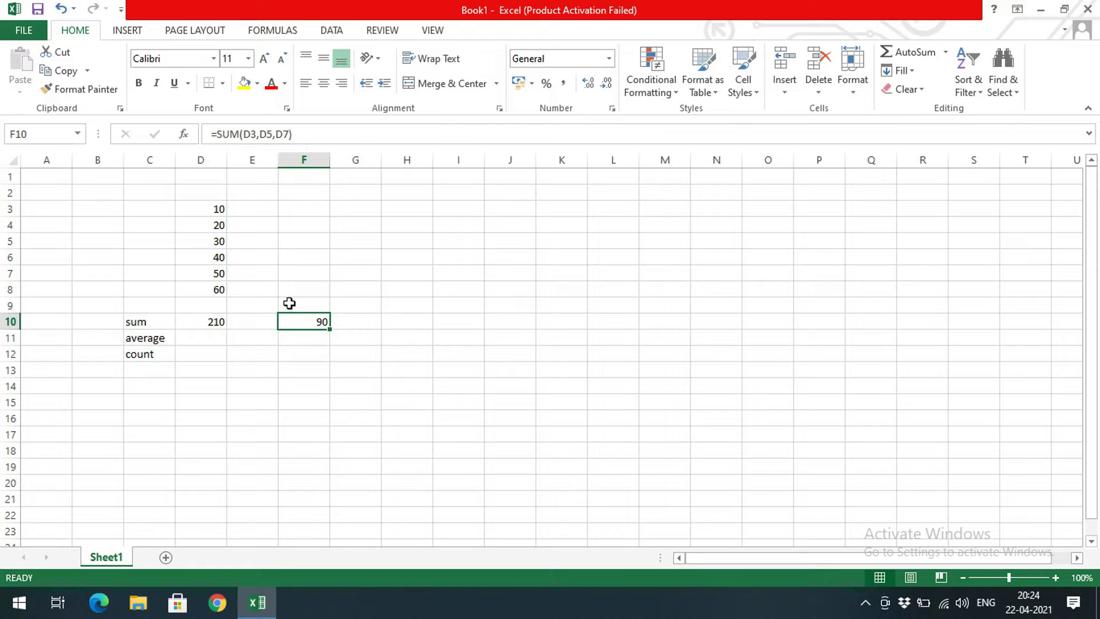
left_click(210, 208)
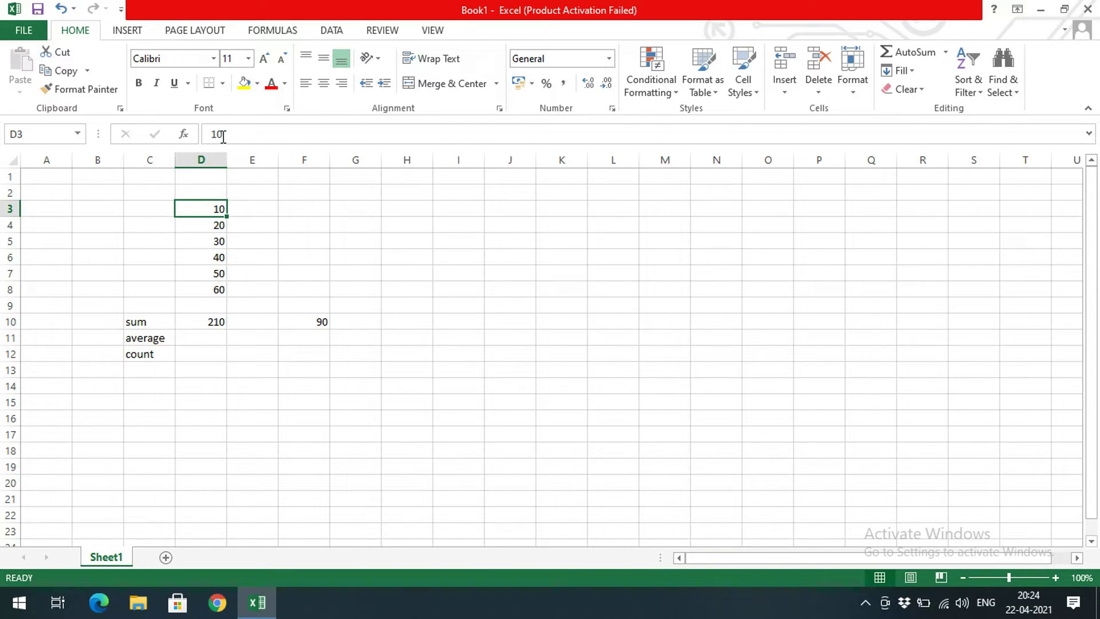
left_click(308, 322)
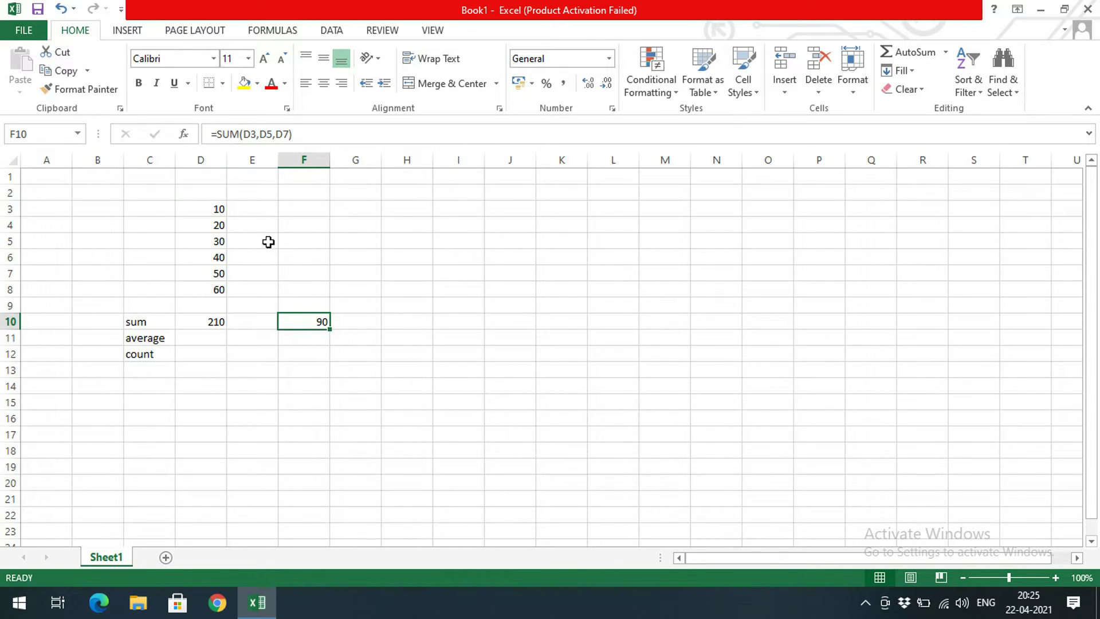
left_click(298, 370)
Step: Average the numbers D3:D8 in cell D11 with the formula =average(D3:D8)
left_click(213, 343)
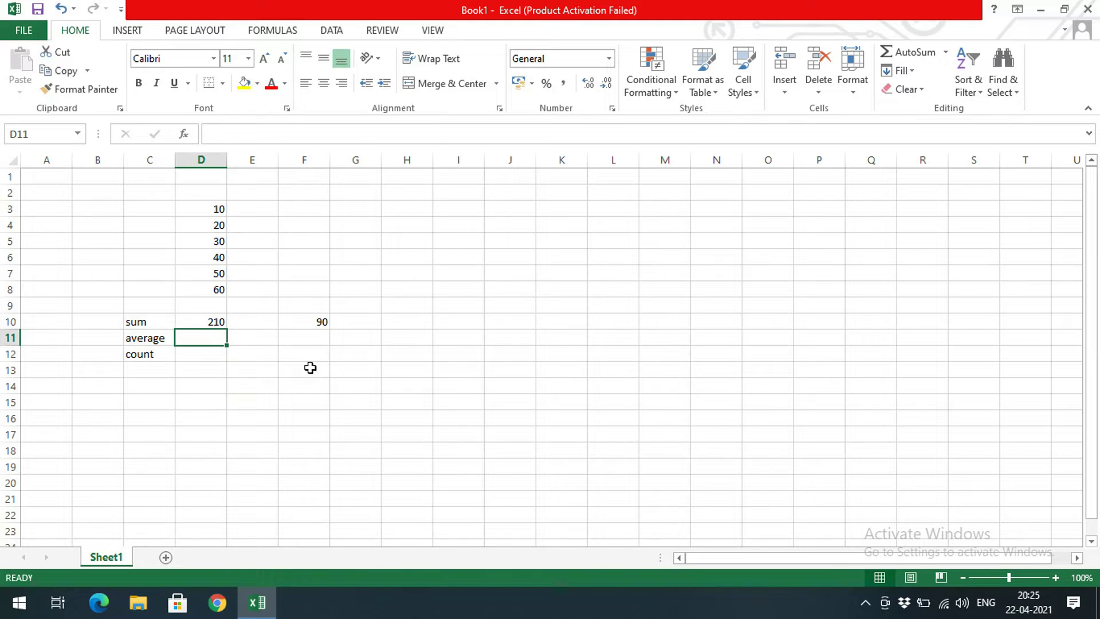
type("=a")
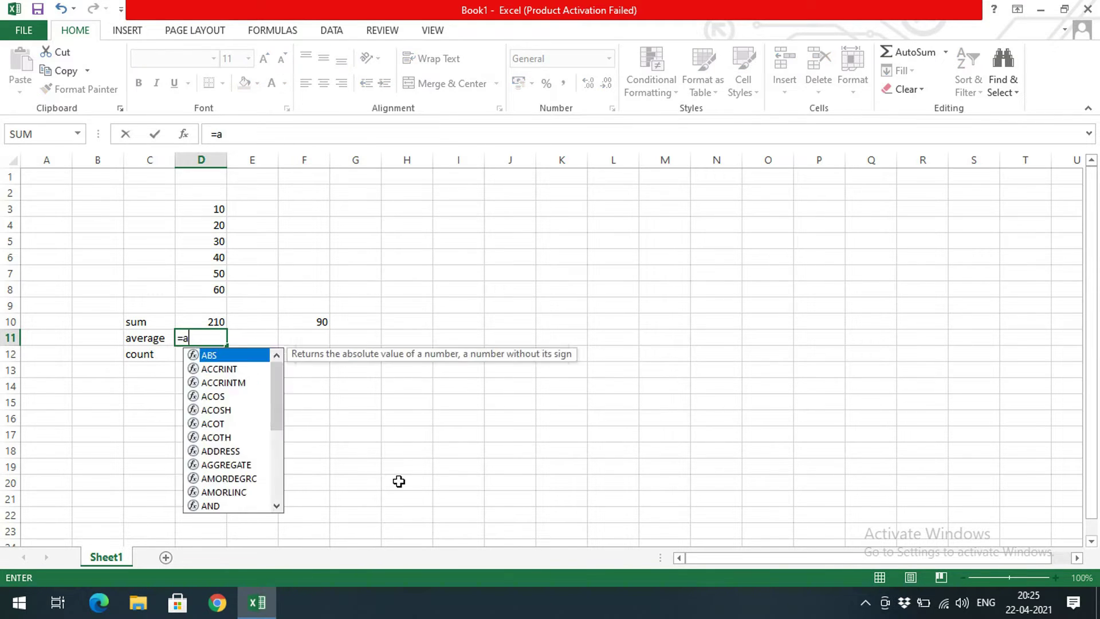
type("verage(")
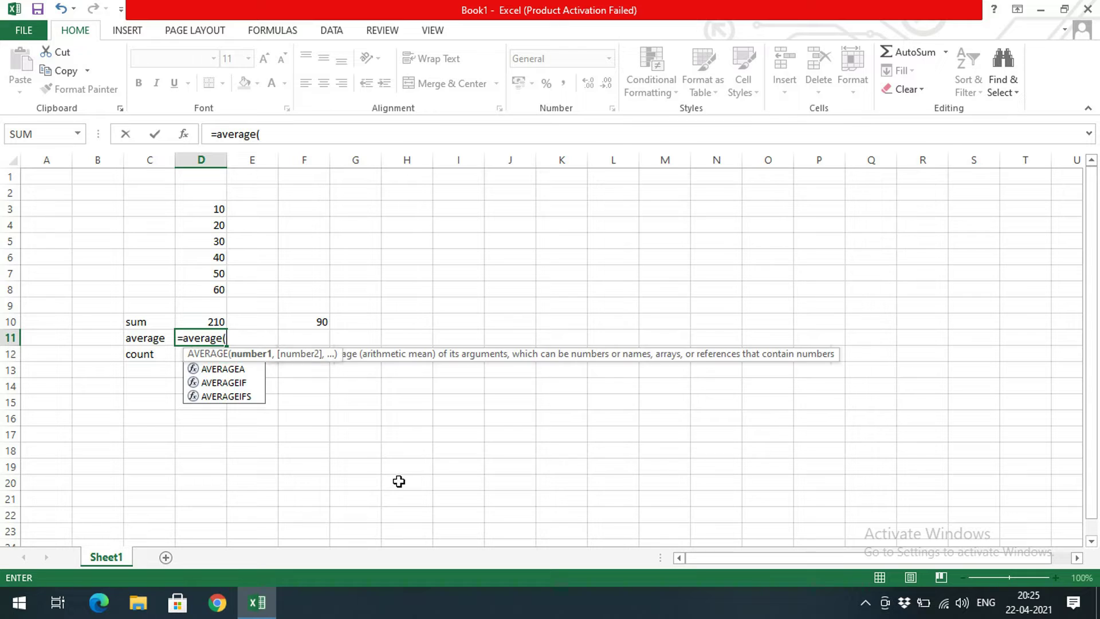
left_click_drag(203, 210, 194, 280)
type("()")
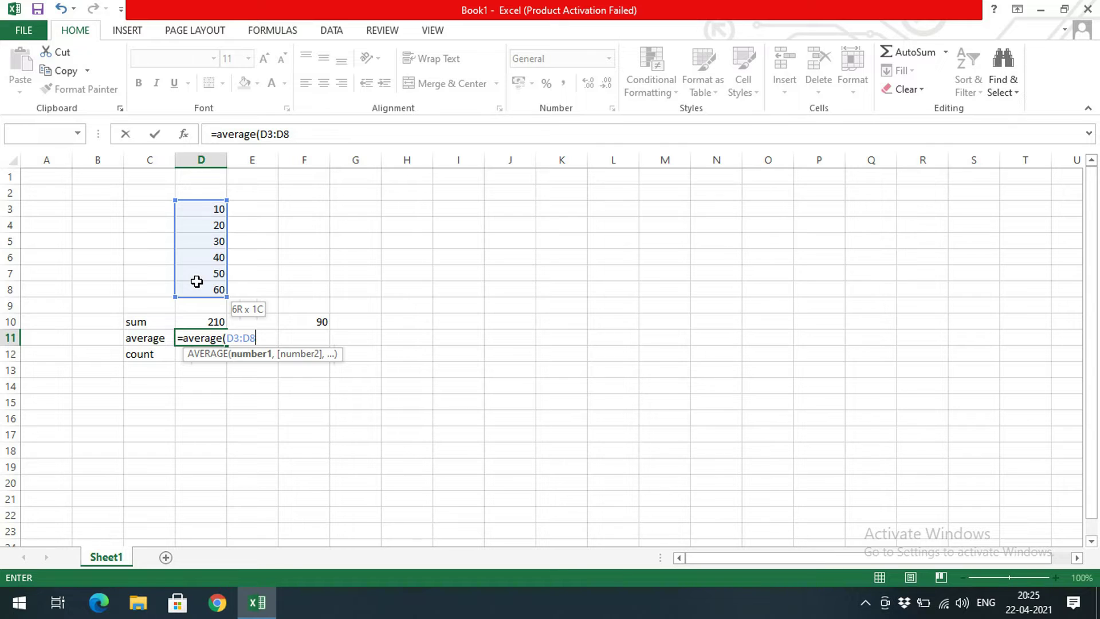
key("Return")
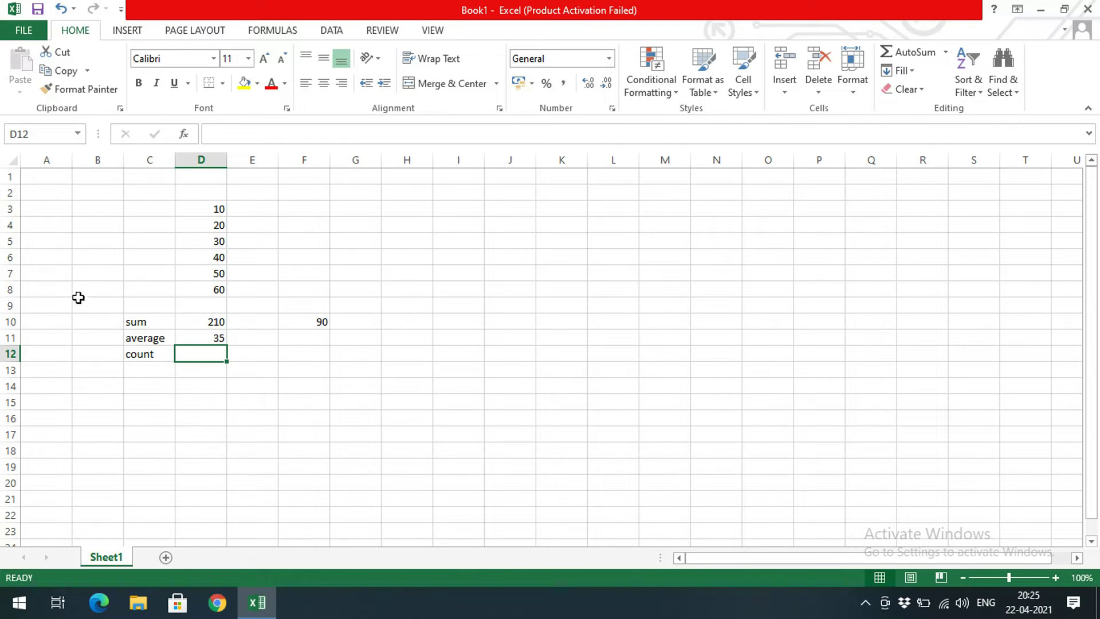
Step: Try averaging D3:D8 with AutoSum's Average function, and delete the result from cell D9
left_click_drag(209, 215, 221, 290)
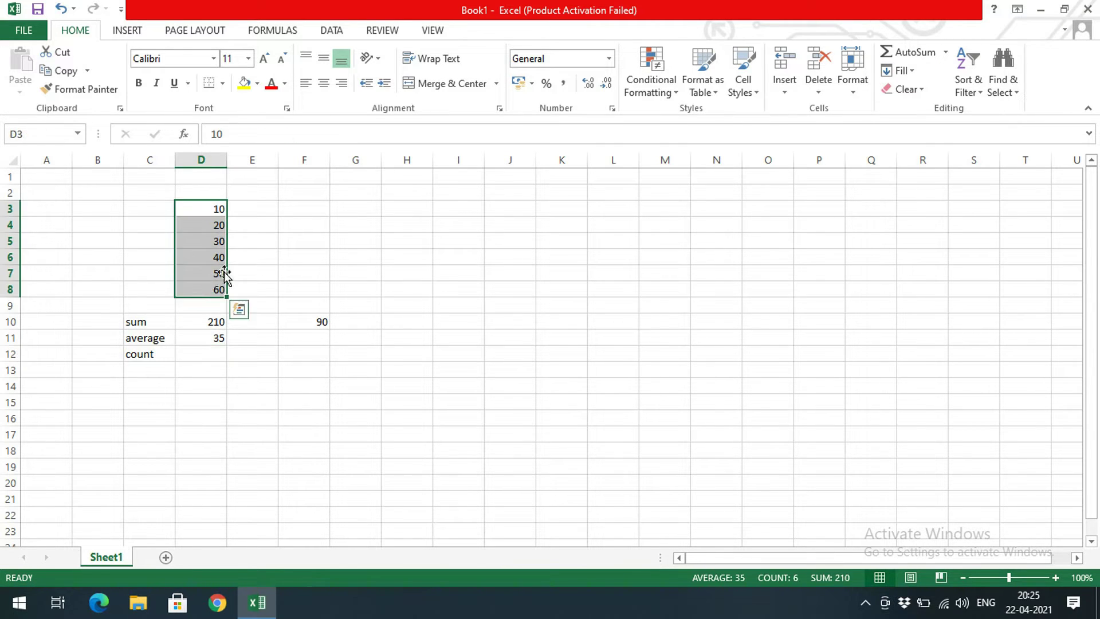
left_click(945, 53)
left_click(940, 93)
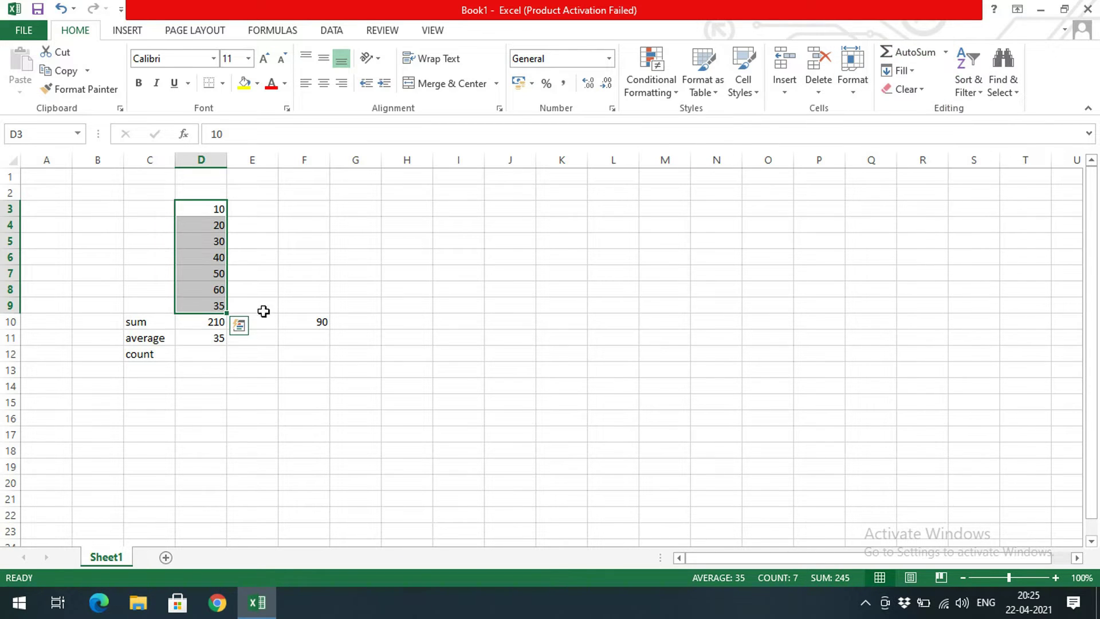
left_click(223, 305)
key("Delete")
left_click_drag(249, 329, 249, 339)
left_click(225, 338)
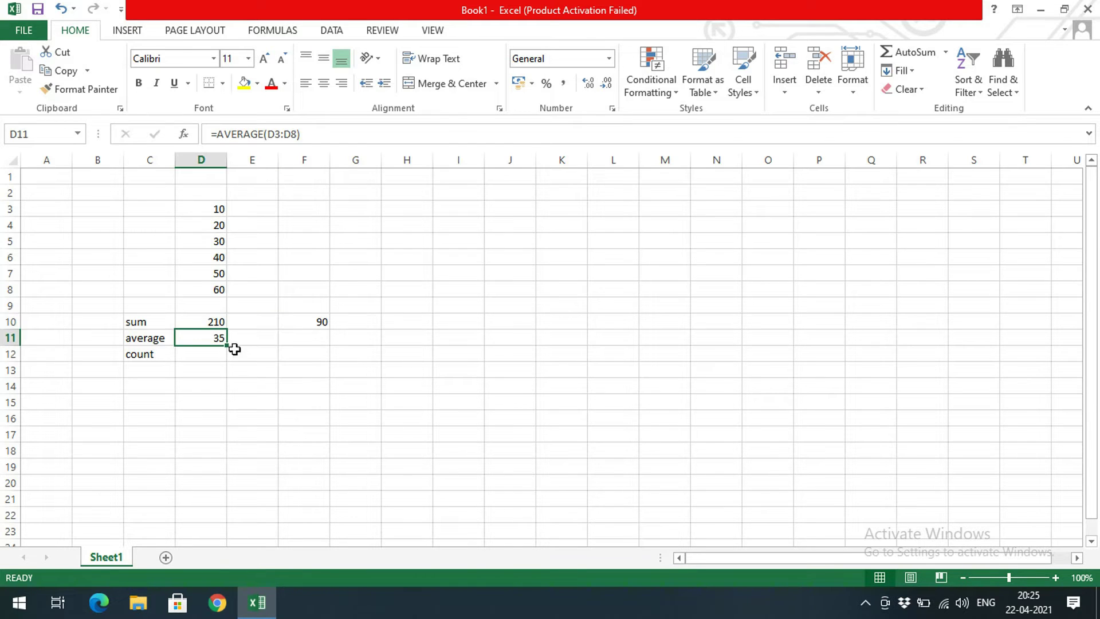
Step: Count the numbers D3:D8 in cell D12 with the formula =count(D3:D8)
left_click(217, 357)
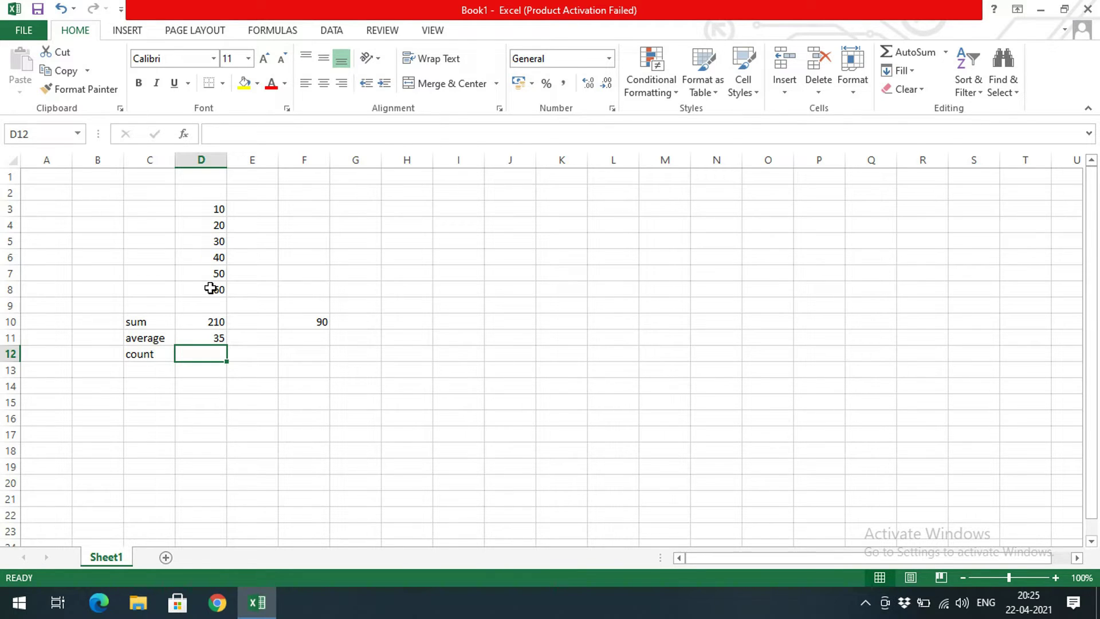
type("=count(")
left_click_drag(219, 208, 218, 291)
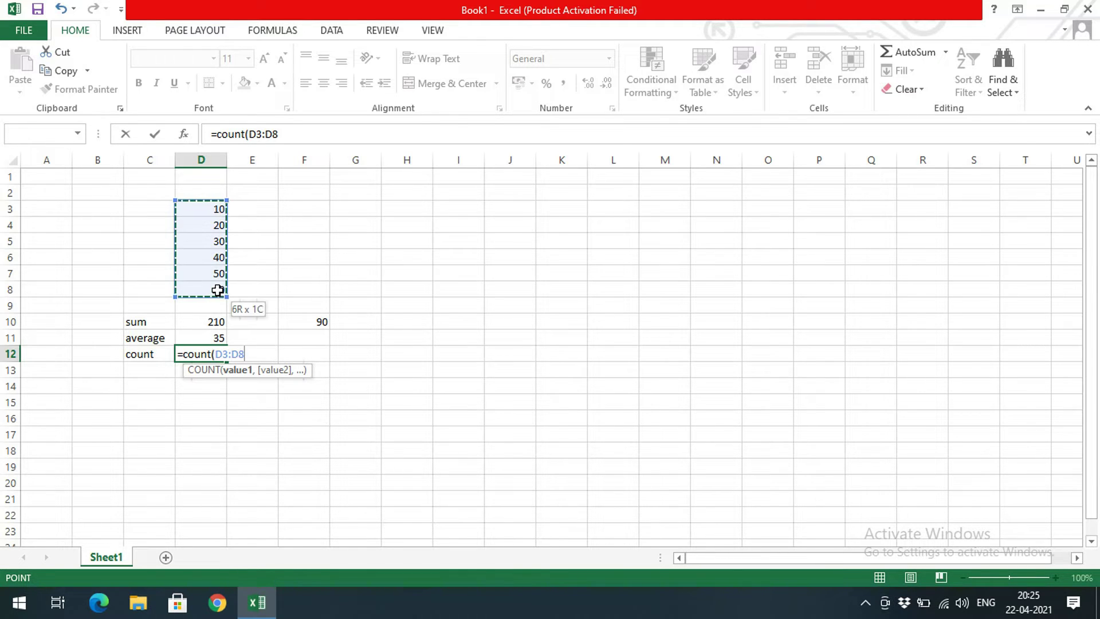
type(")")
key("Return")
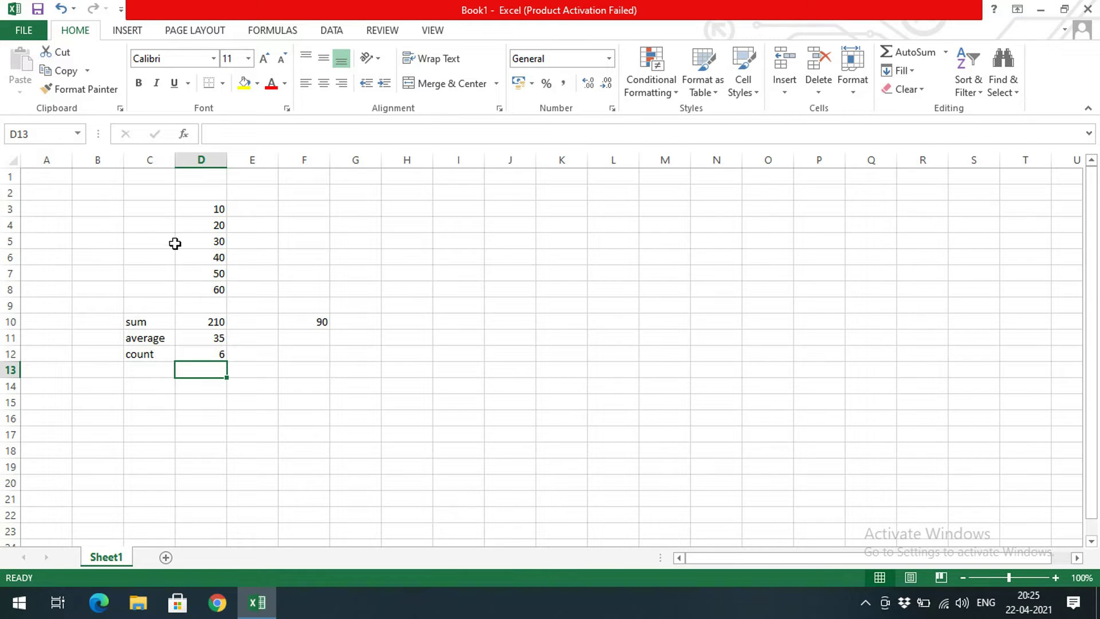
Step: Try counting D3:D8 with AutoSum's Count Numbers function, and delete the result from cell D9
left_click_drag(197, 216, 204, 285)
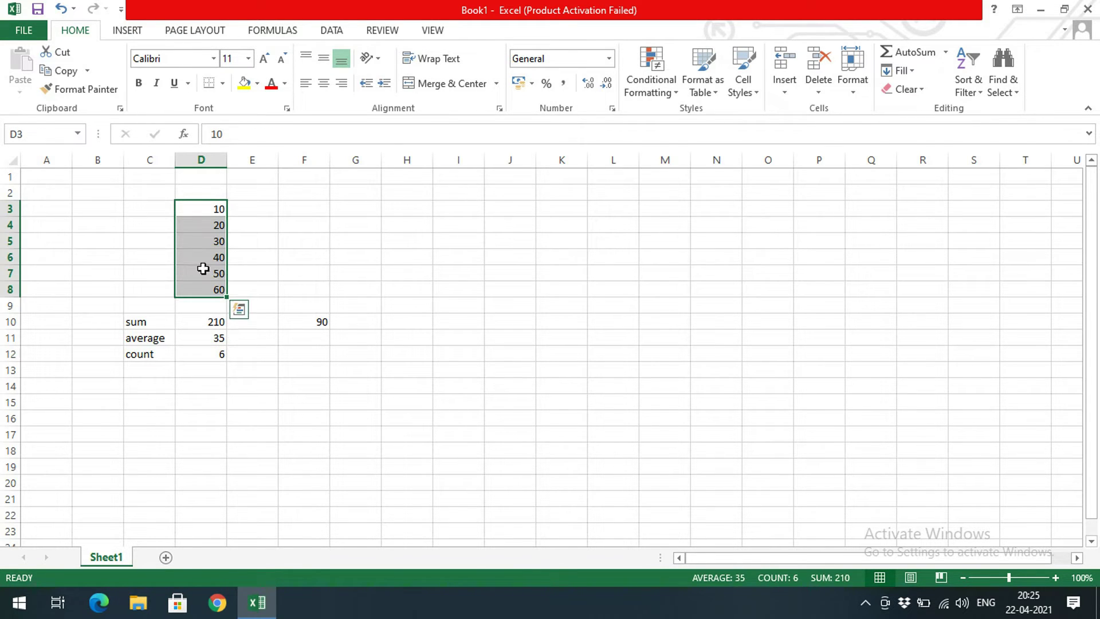
left_click(945, 52)
left_click(938, 112)
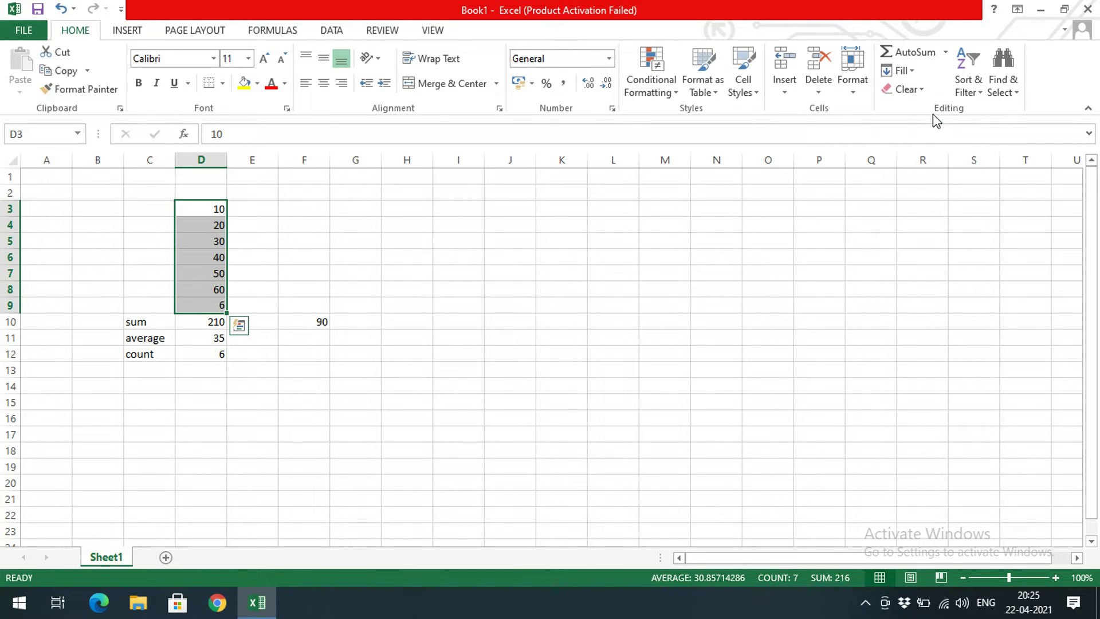
left_click(212, 305)
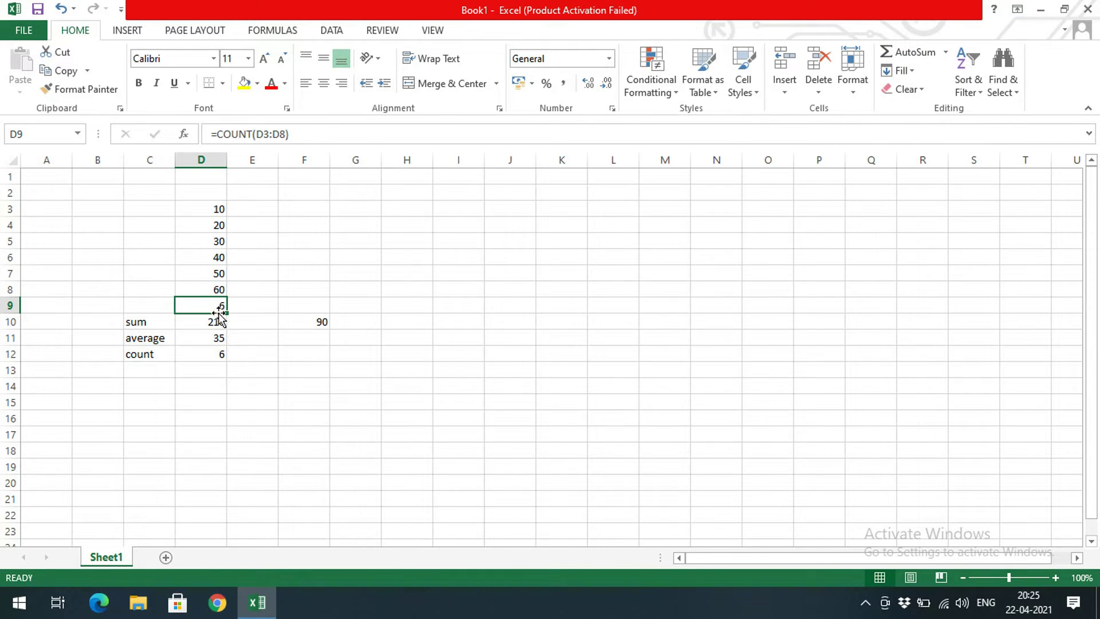
key("Delete")
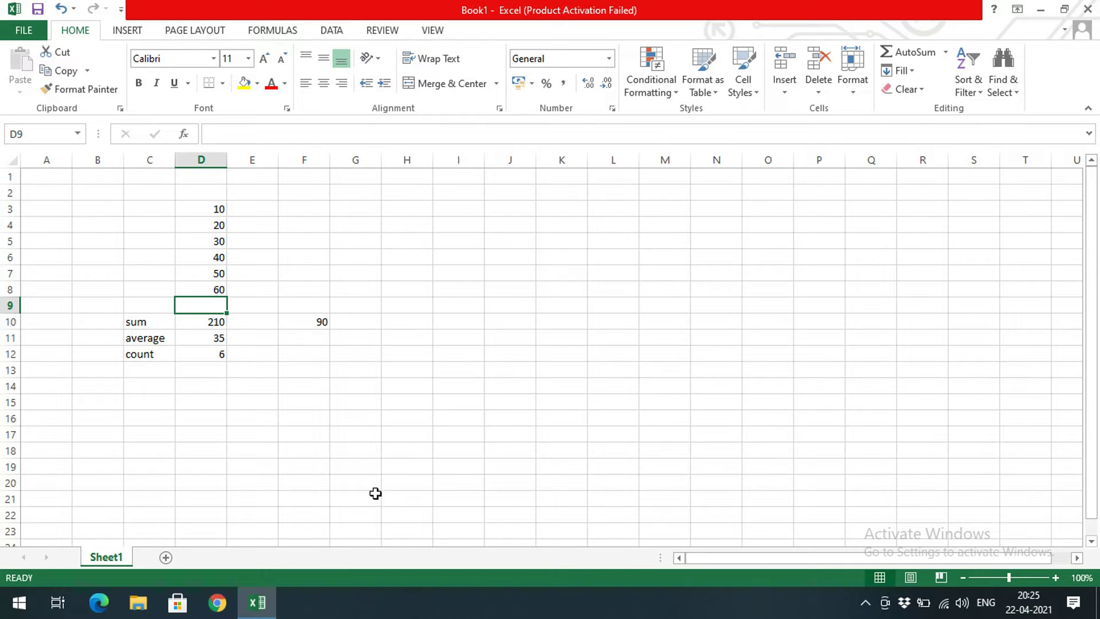
Step: Enter 10 and 20 in cells I3 and I4, and fill the series down to 100 in cell I12
left_click(462, 212)
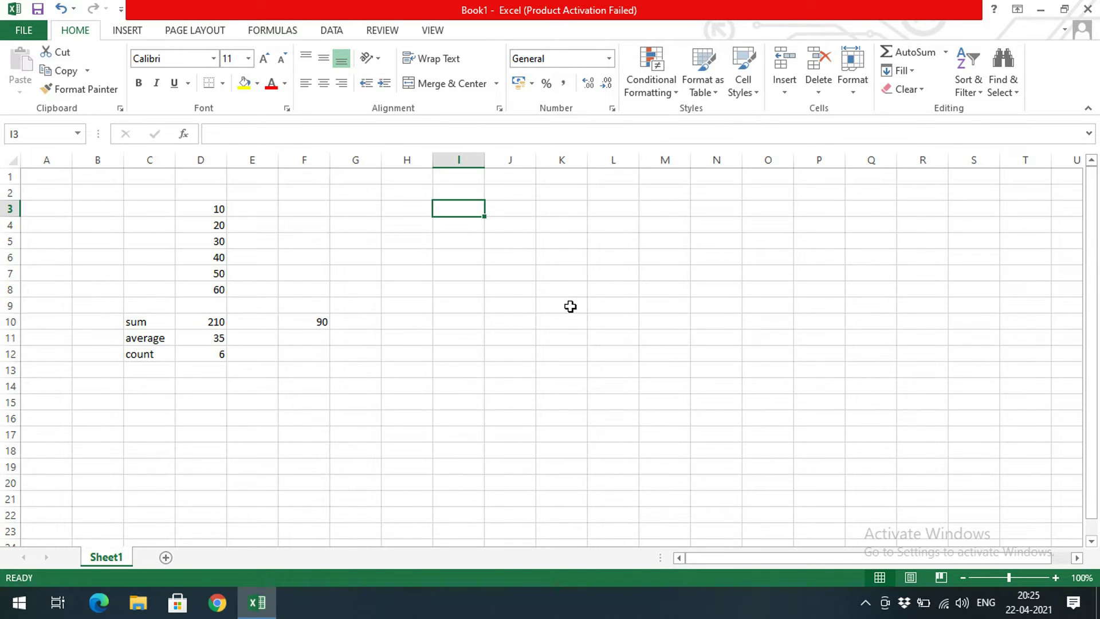
type("10")
key("Return")
type("20")
key("Return")
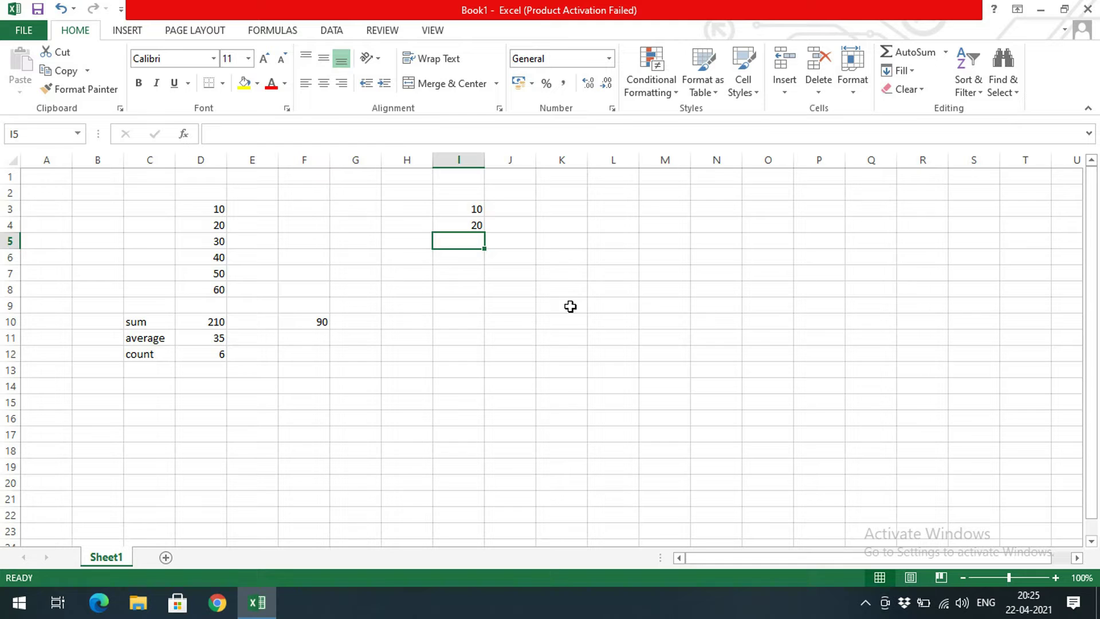
left_click_drag(482, 212, 487, 362)
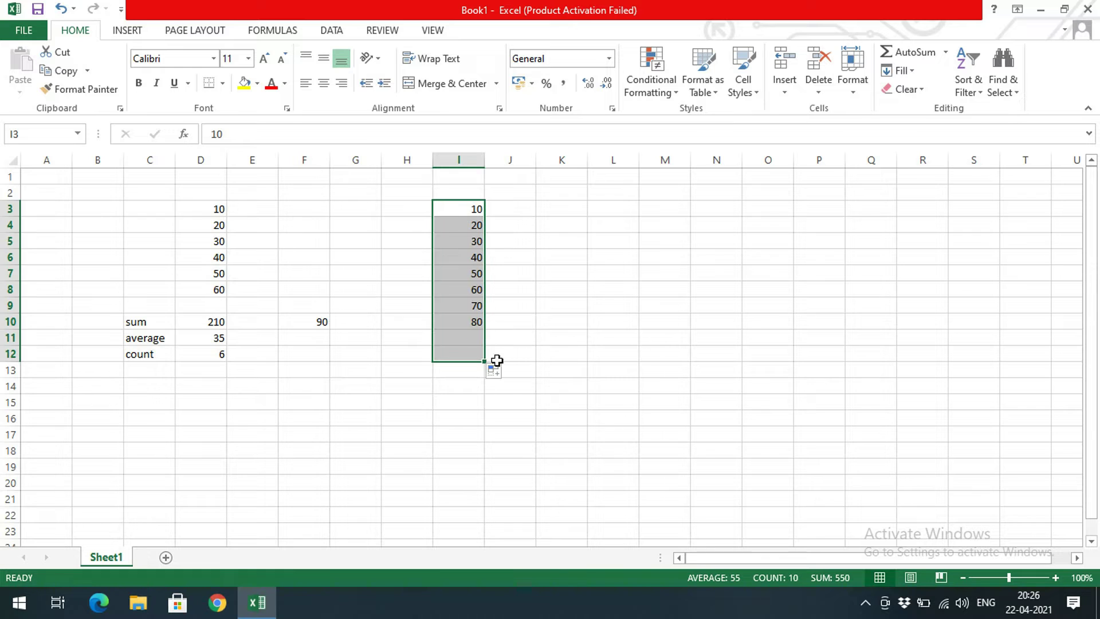
left_click(577, 352)
Step: Clear cells I7:I8 and re-enter 50 in cell I7, leaving I8 blank
left_click_drag(473, 277, 484, 293)
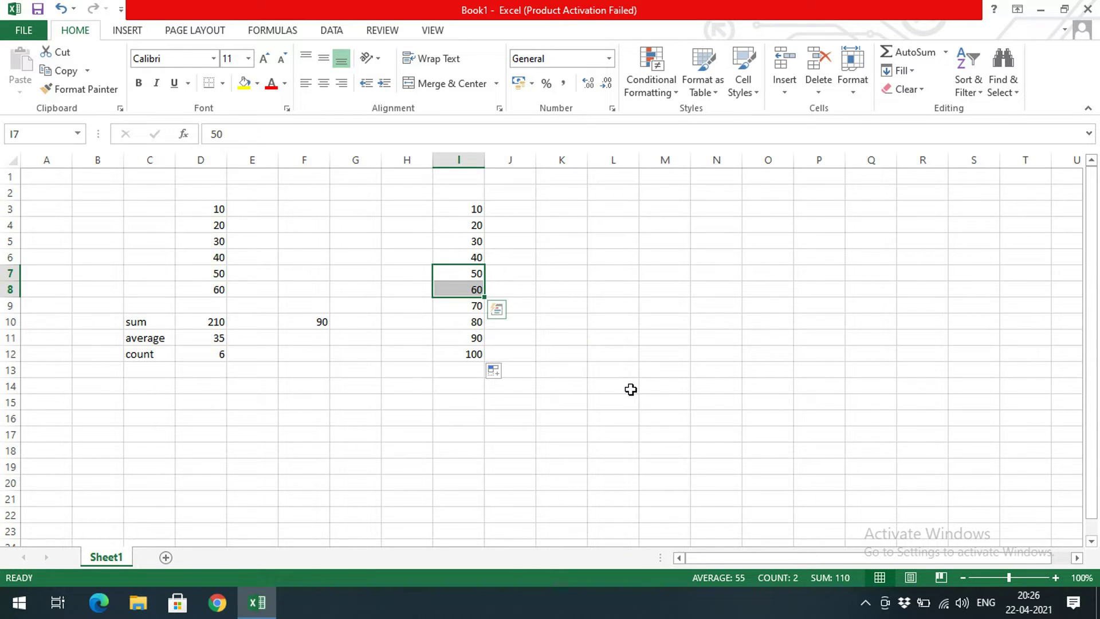
key("Delete")
left_click(504, 374)
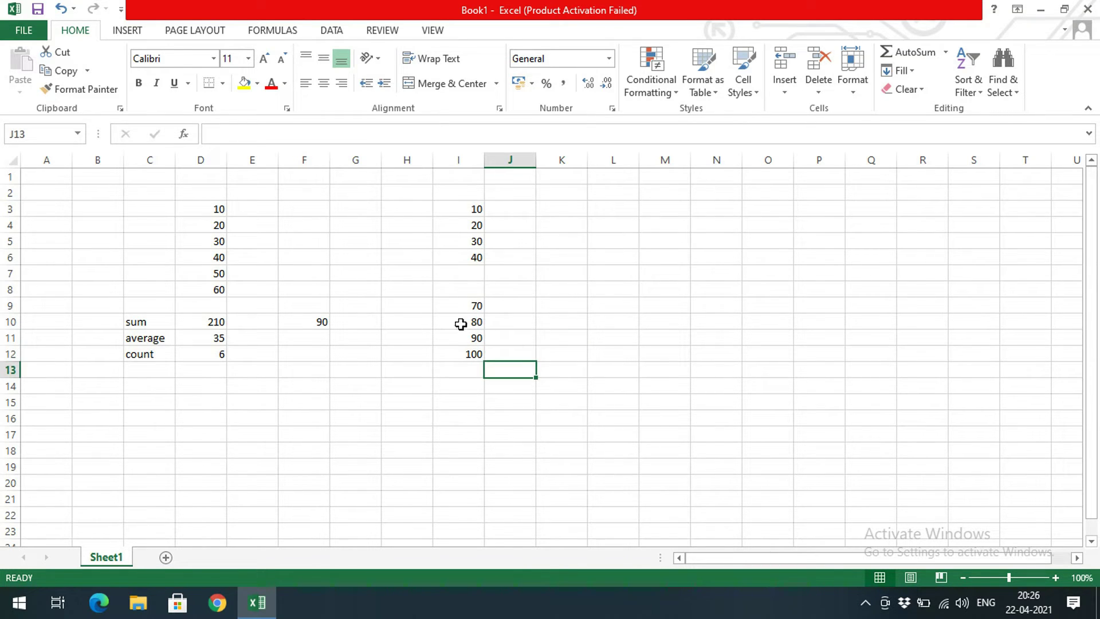
left_click(478, 291)
left_click(477, 276)
type("50")
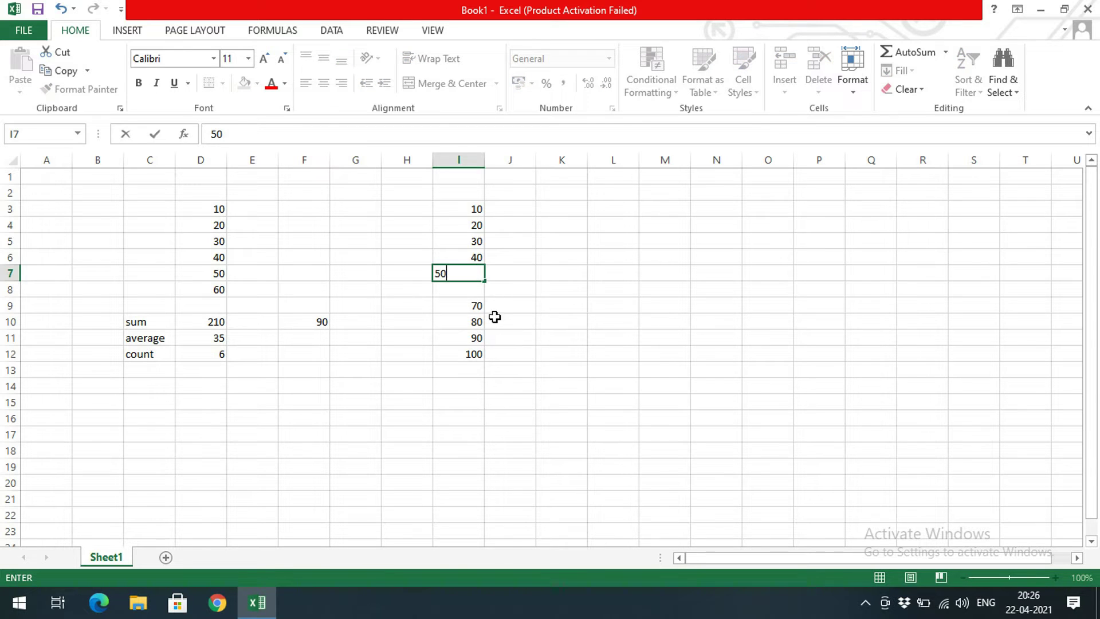
Step: Clear the number in cell I10 to leave another gap in the column I series
left_click_drag(553, 321, 555, 339)
left_click(477, 322)
key("Delete")
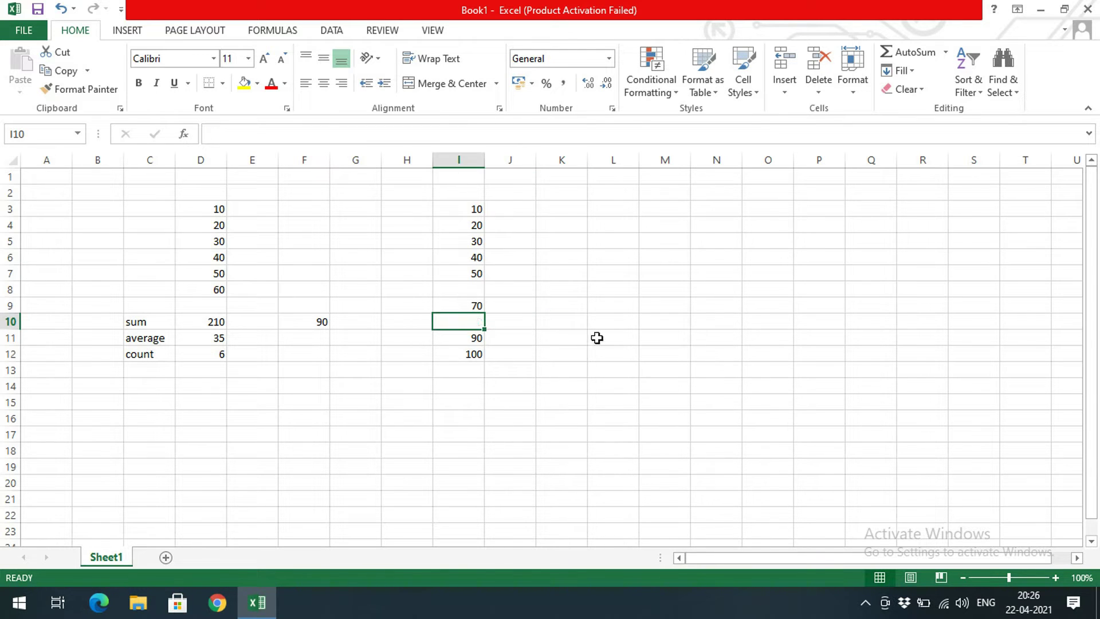
Step: Count the numbers in I3:I12 in cell I13 with the COUNT function
left_click(597, 339)
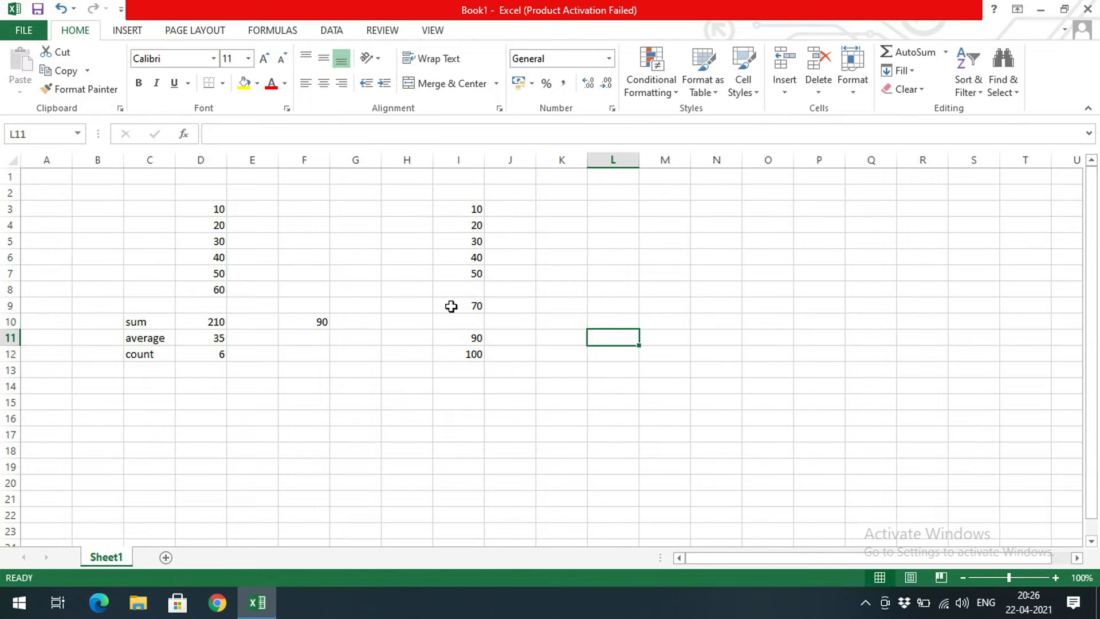
left_click(464, 368)
type("=count(")
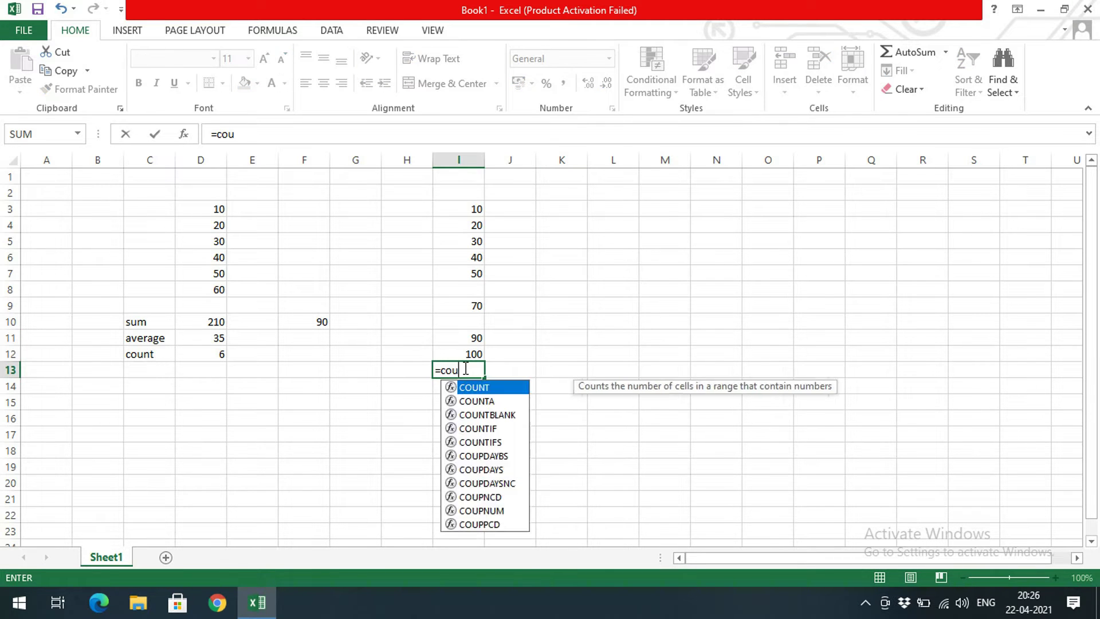
left_click_drag(462, 207, 455, 353)
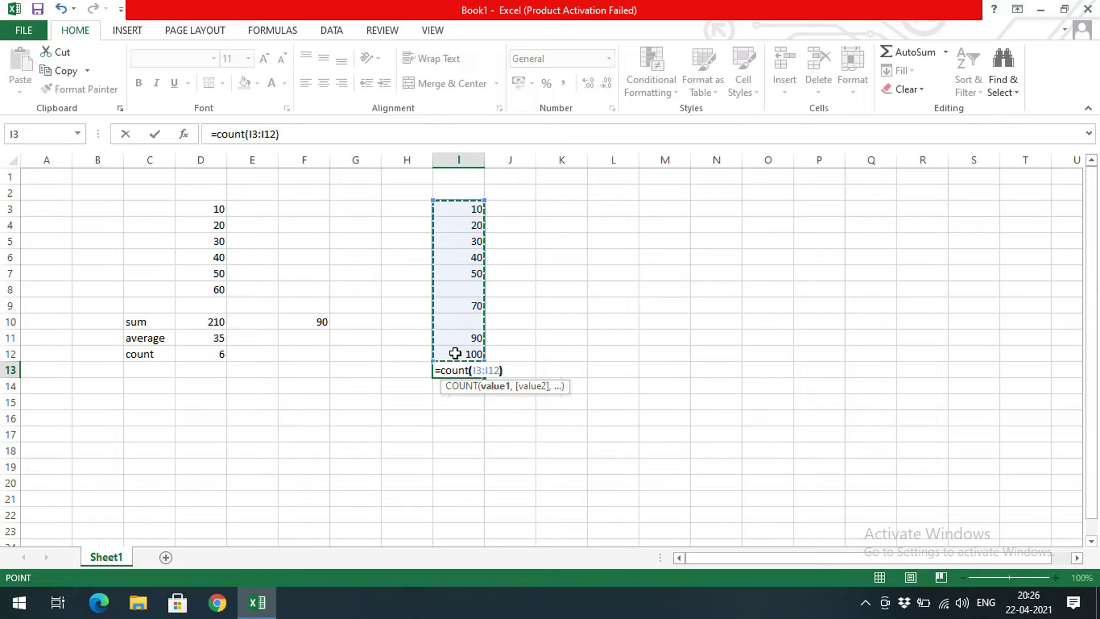
key("Return")
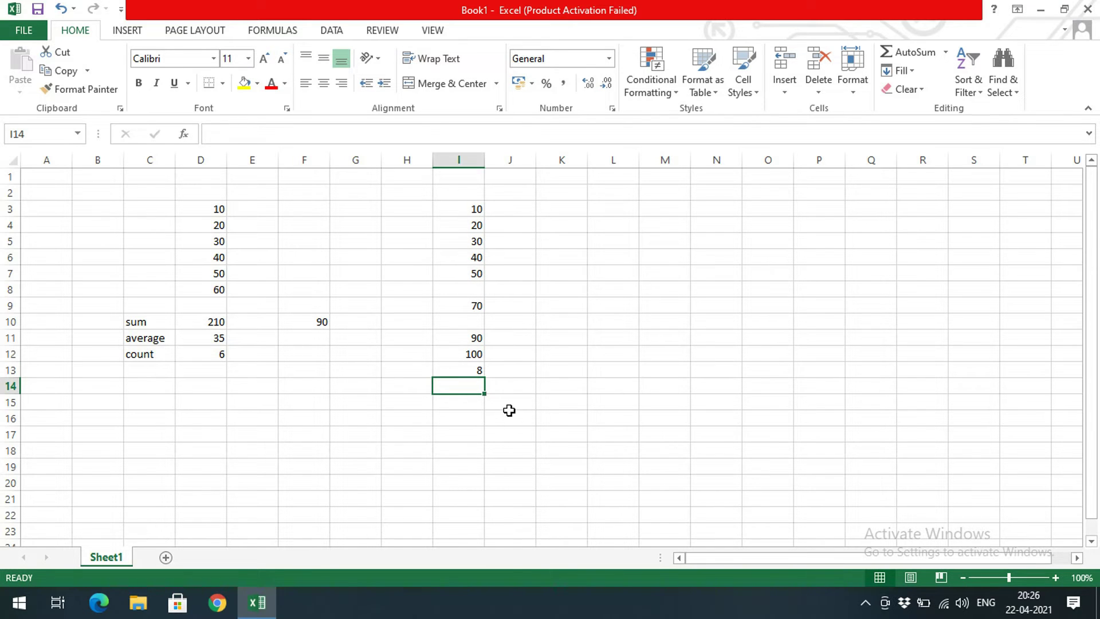
Step: Check the filled cells of column I against the count in cell I13, and look over the available AutoSum functions
left_click_drag(481, 213, 481, 276)
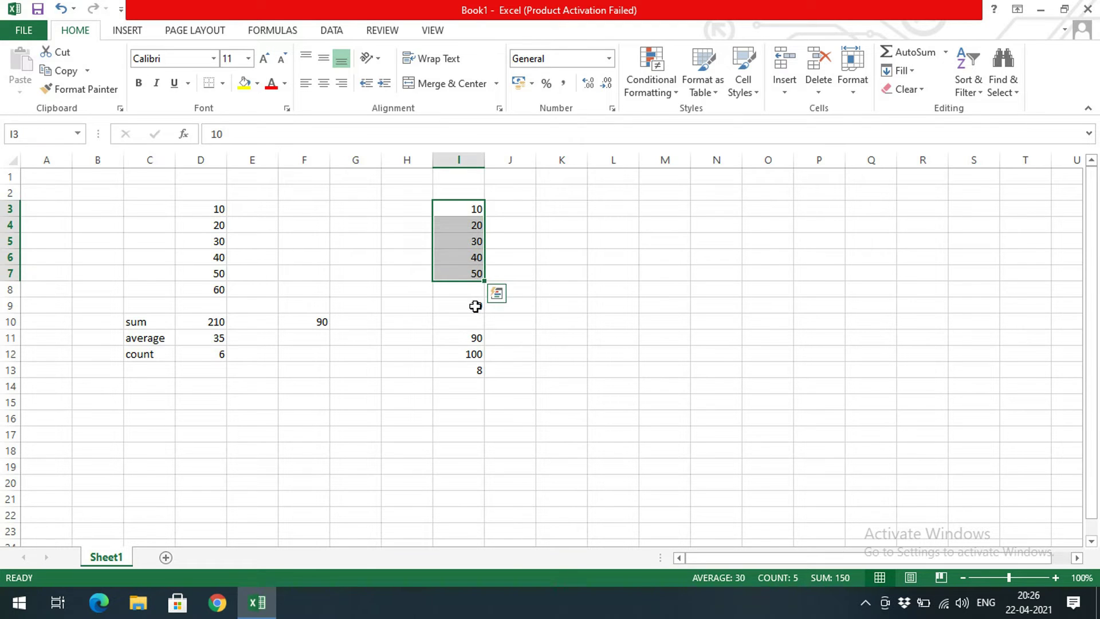
left_click(475, 307)
left_click(457, 339)
left_click(461, 353)
left_click(473, 369)
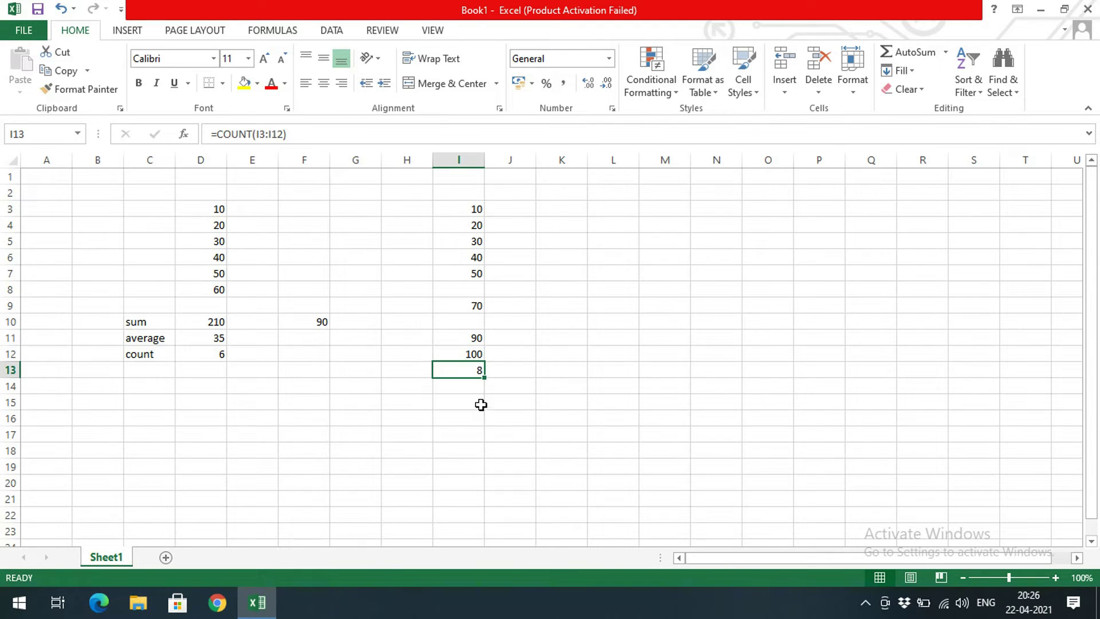
left_click(477, 289)
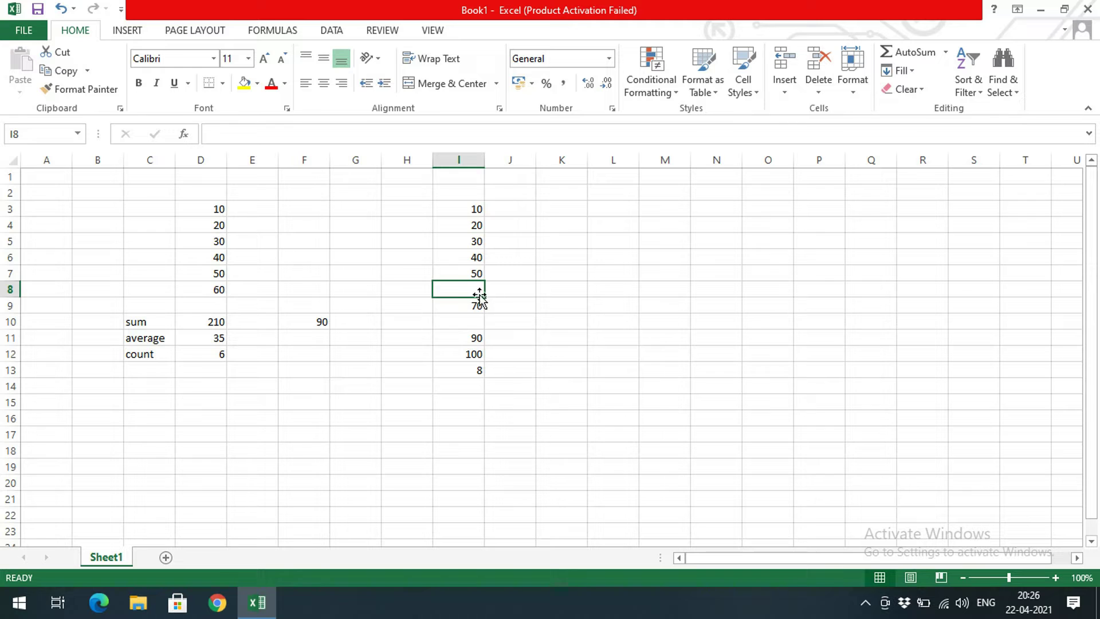
left_click(946, 52)
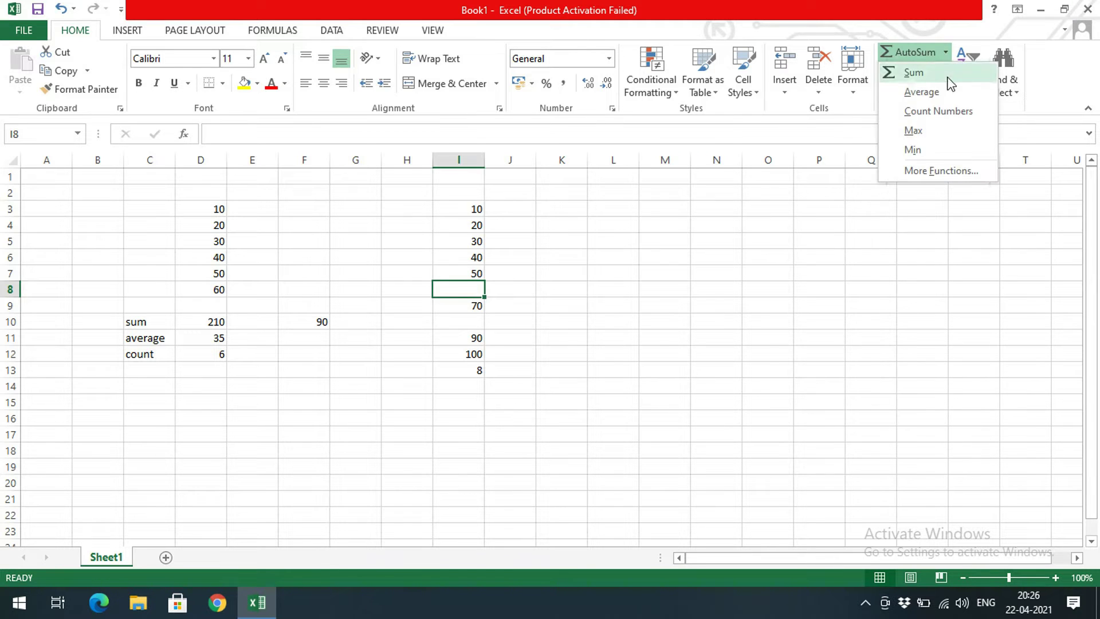
key("Escape")
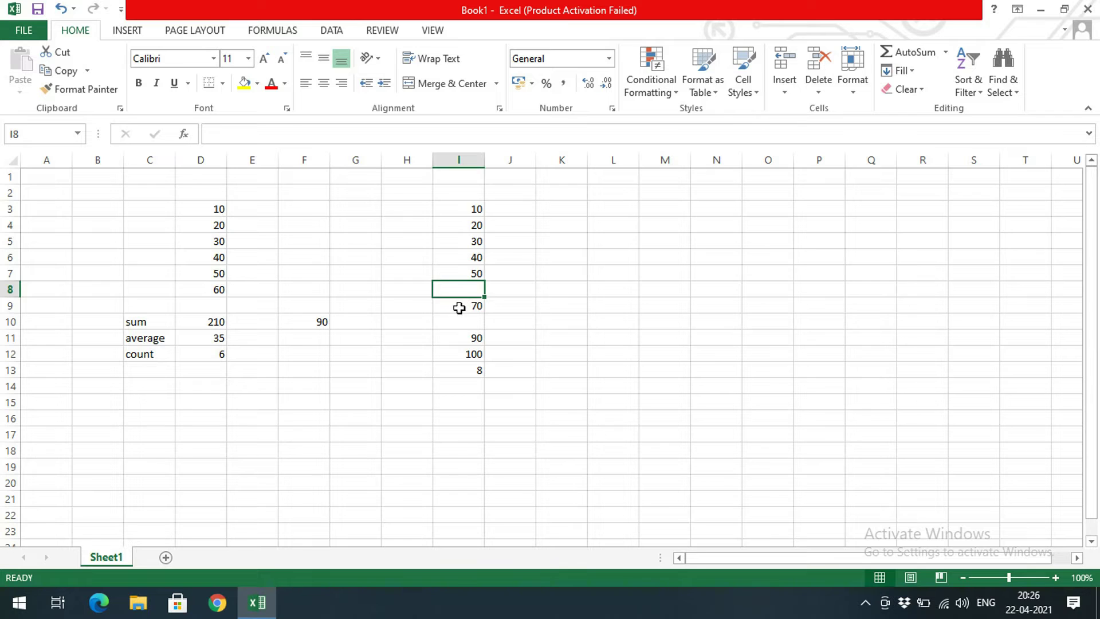
Step: Label cell C13 as min and calculate the minimum of D3:D8 in cell D13 with the MIN function
left_click(468, 368)
left_click(222, 369)
left_click(138, 371)
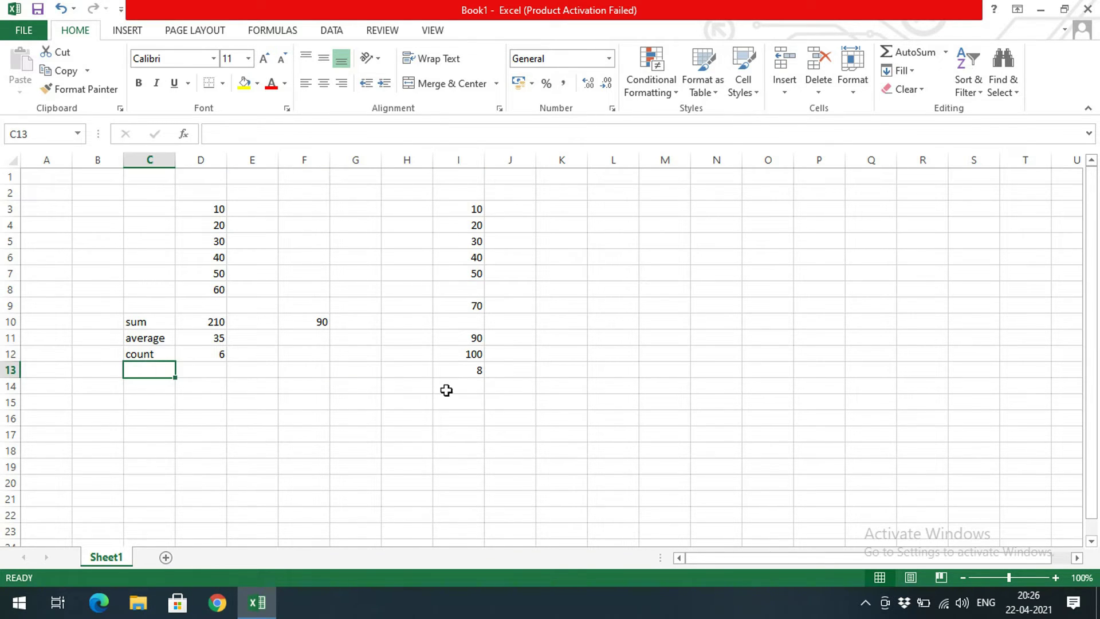
type("in")
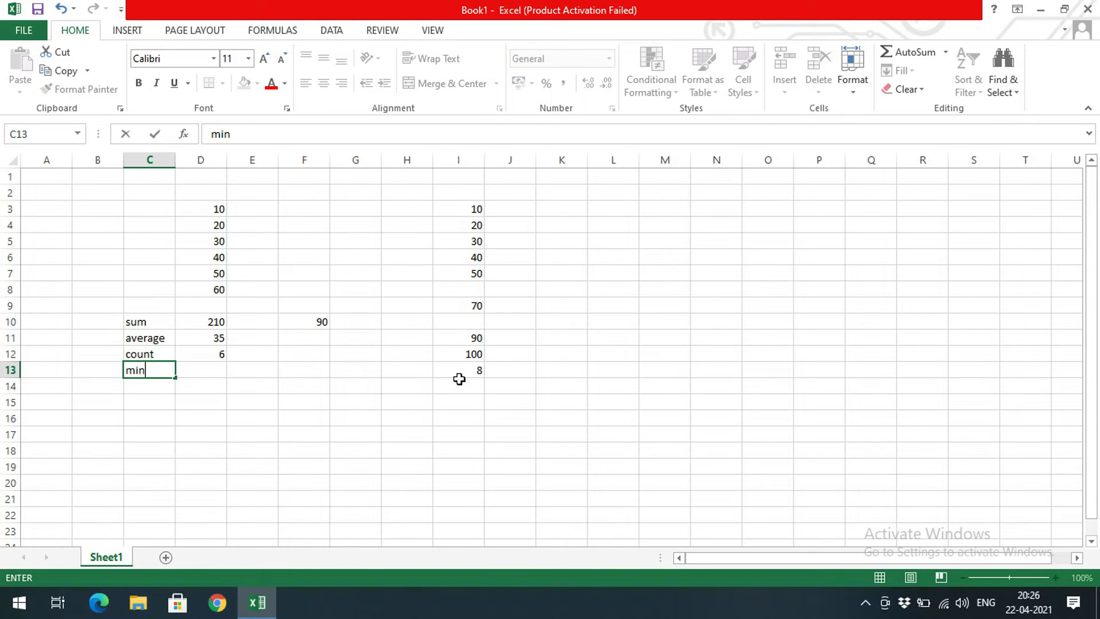
key("Tab")
type("=min(")
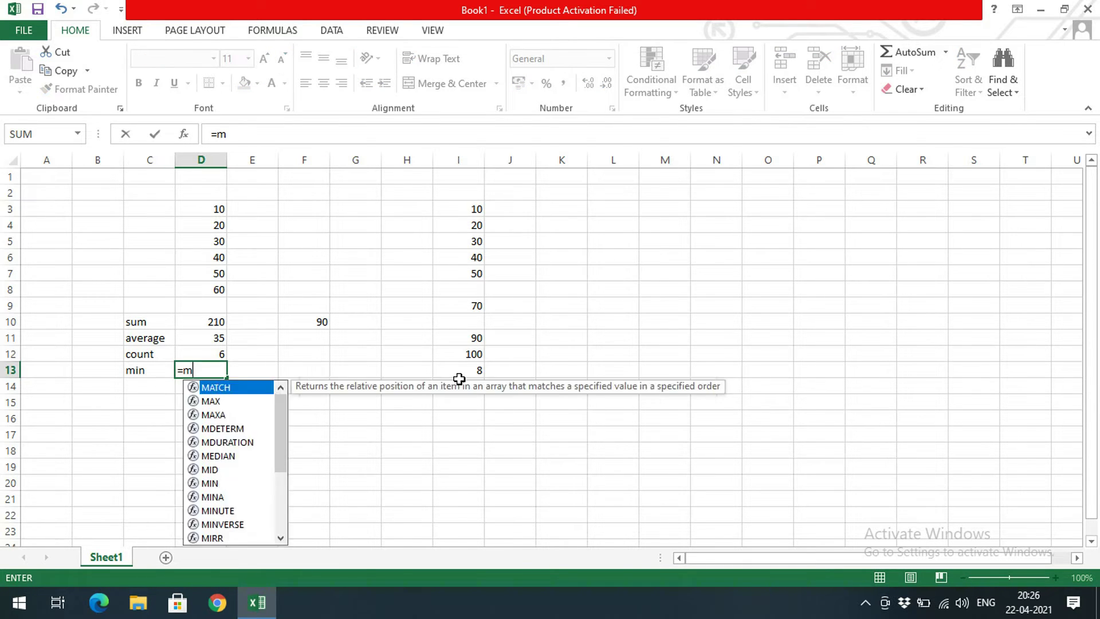
left_click(221, 209)
left_click_drag(203, 311, 180, 282)
type(")")
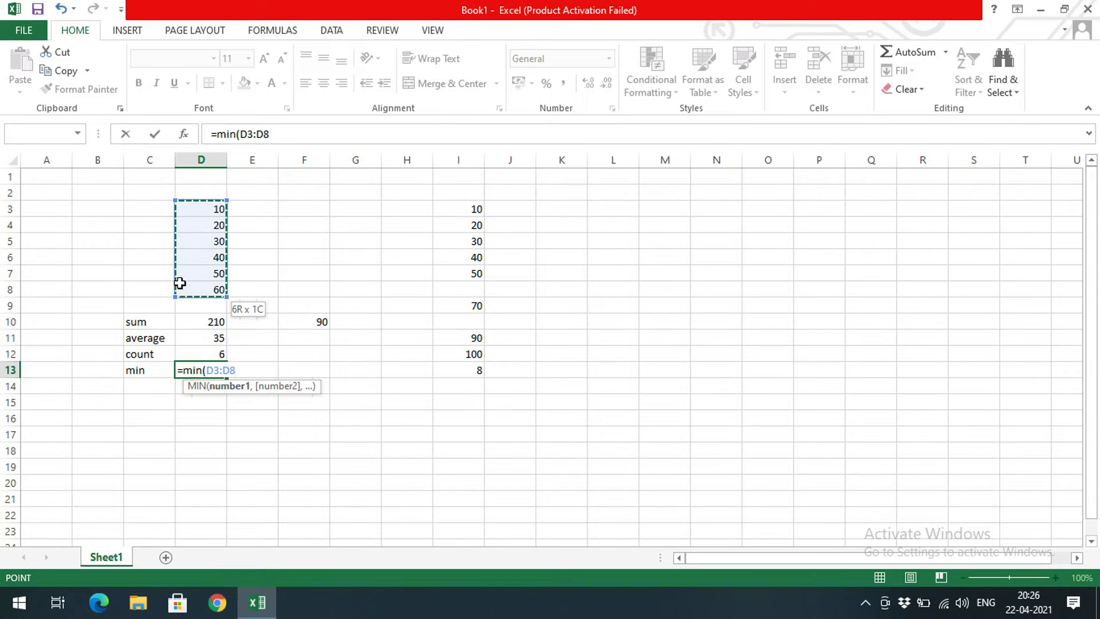
key("Return")
key("Left")
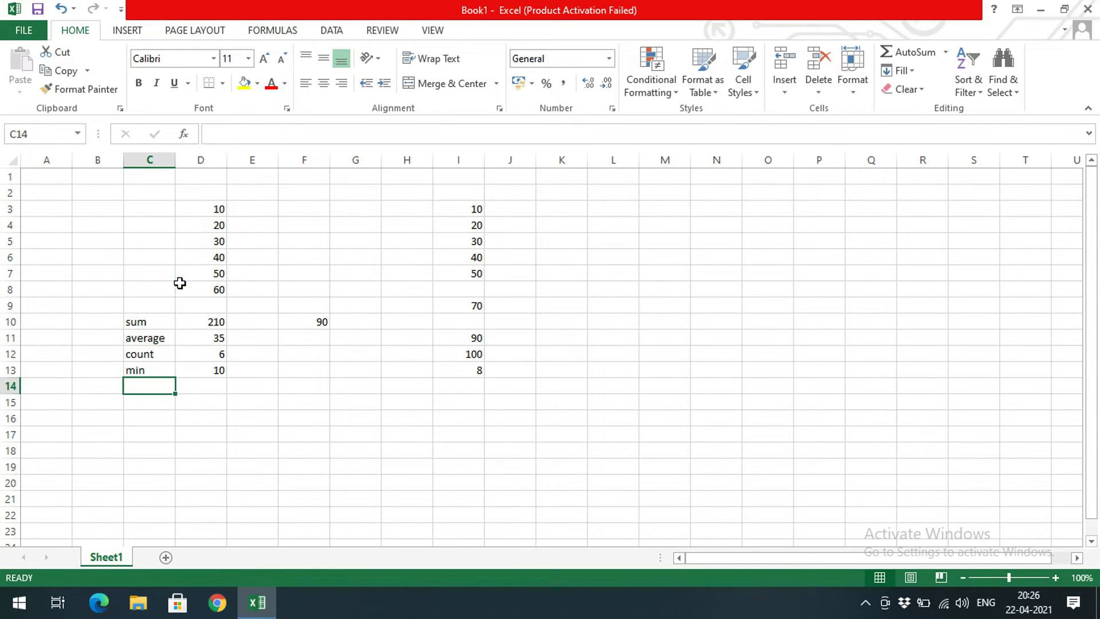
Step: Try finding the minimum of D3:D8 with AutoSum's Min function, and delete the result from cell D9
left_click_drag(220, 212, 220, 293)
left_click(946, 52)
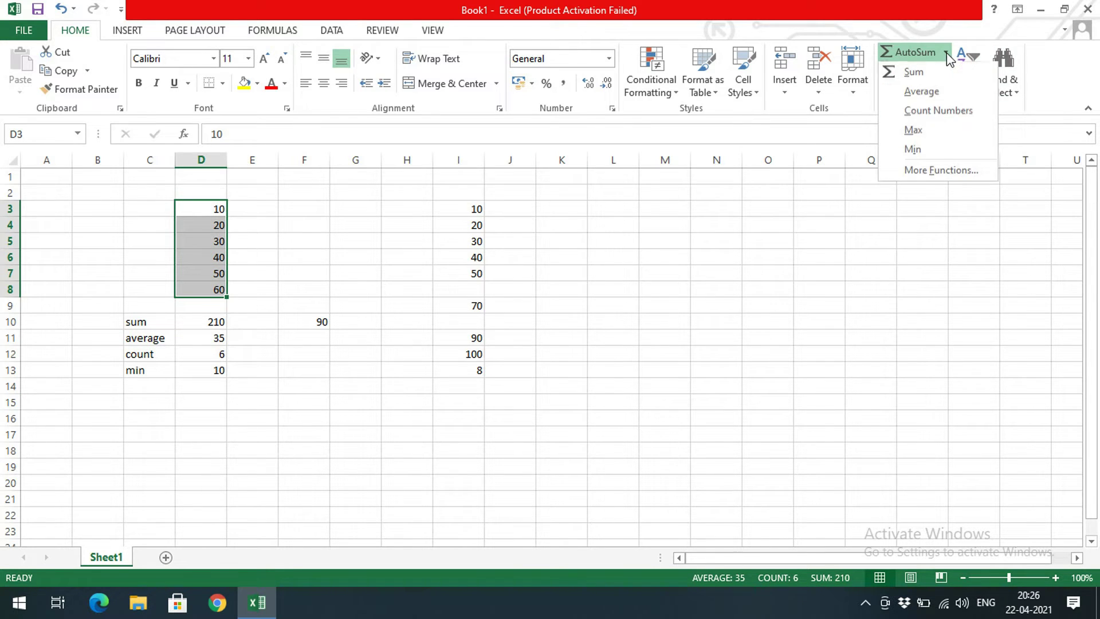
left_click(917, 151)
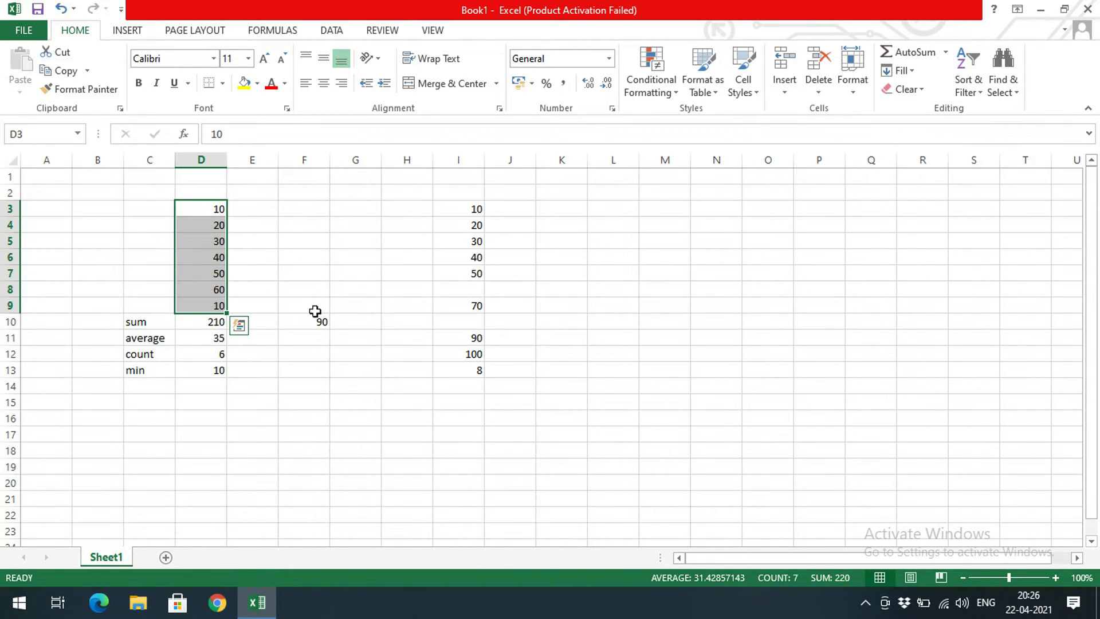
left_click(222, 308)
key("Delete")
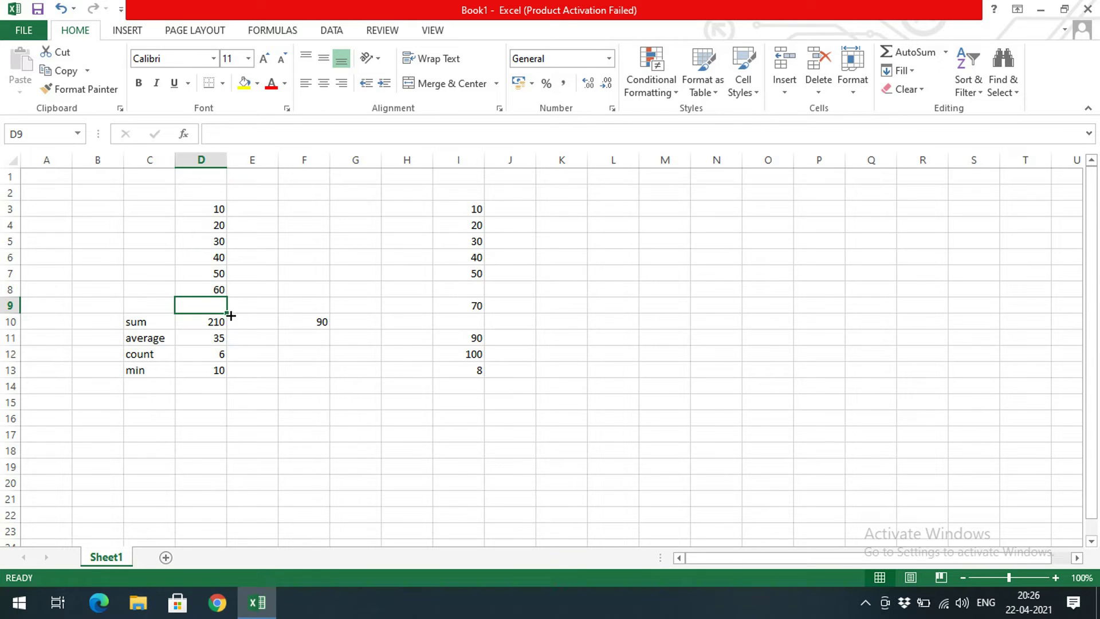
Step: Label cell C14 as max and calculate the maximum of D3:D8 in cell D14 with the MAX function
left_click(158, 386)
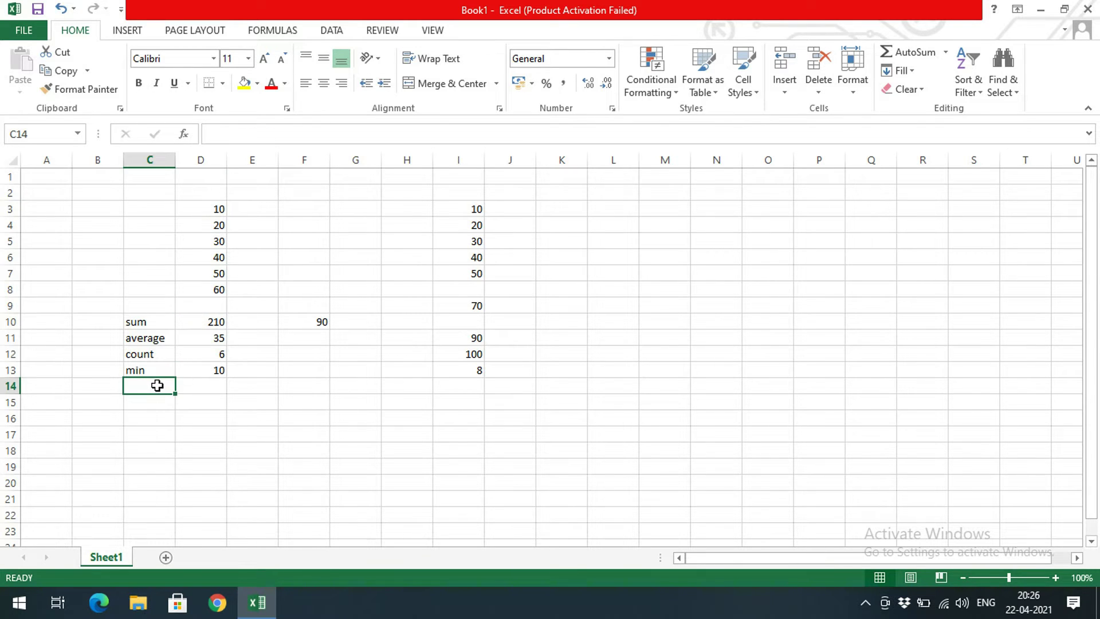
type("max=")
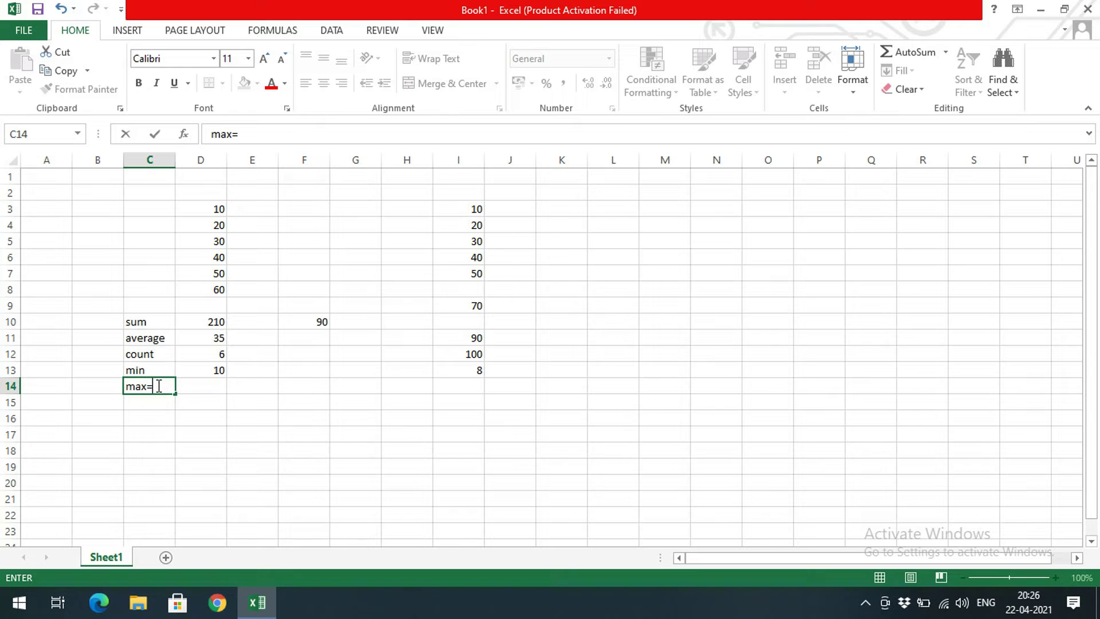
key("Return")
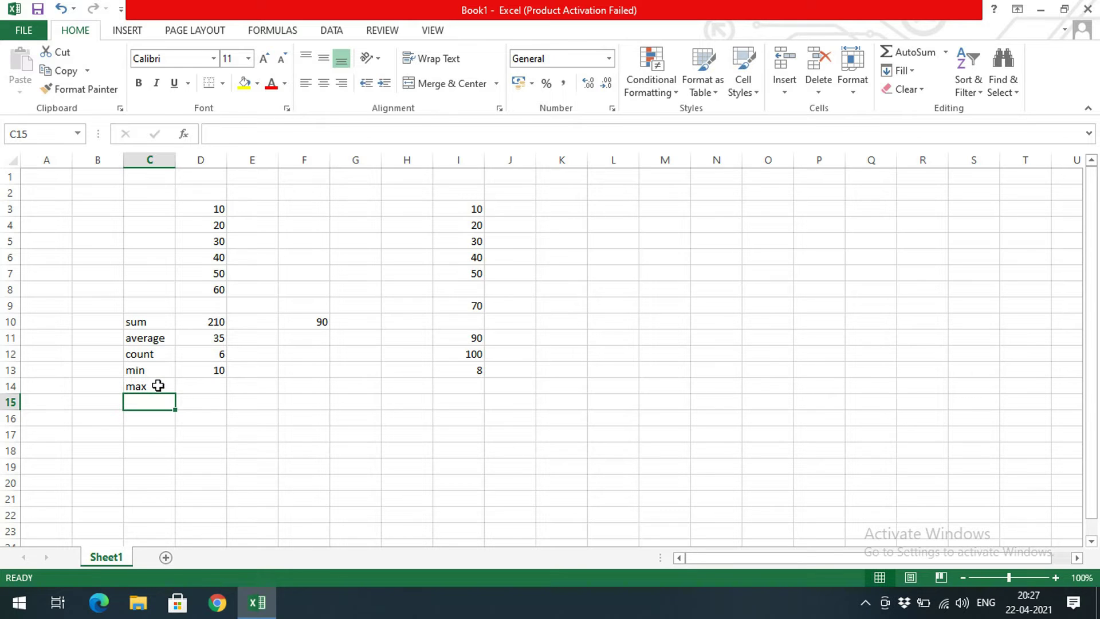
left_click(212, 388)
type("=max(")
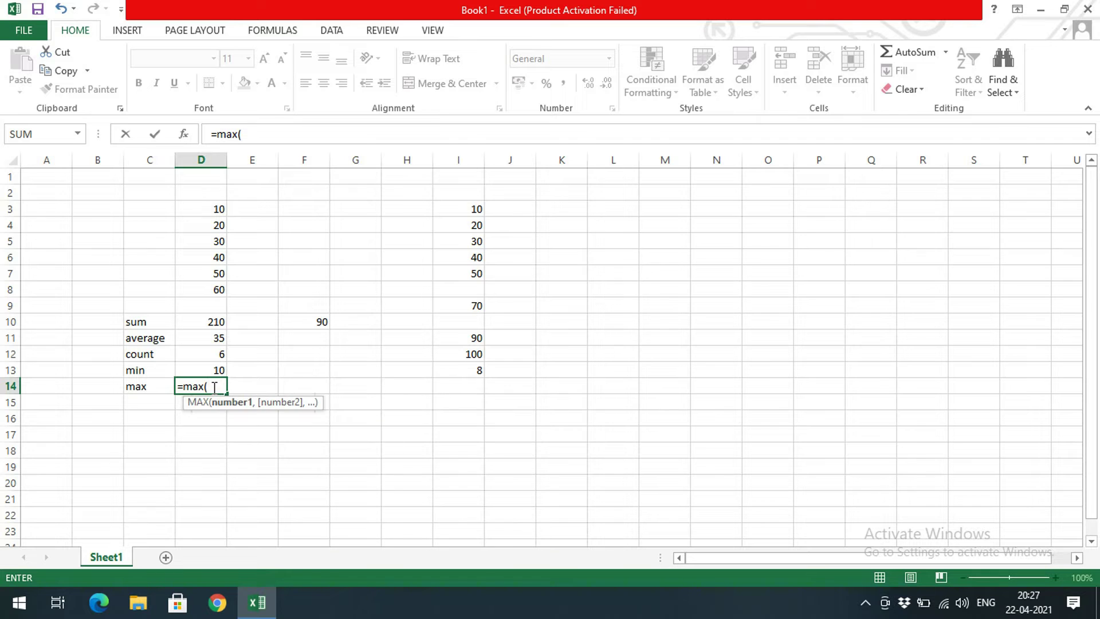
left_click_drag(206, 208, 212, 291)
key("Return")
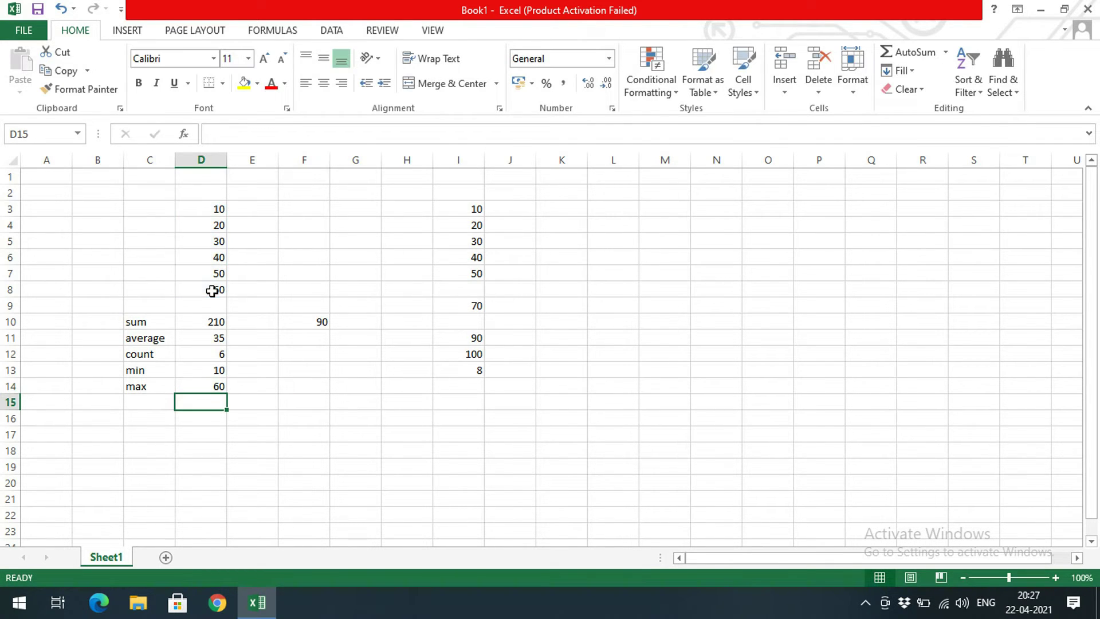
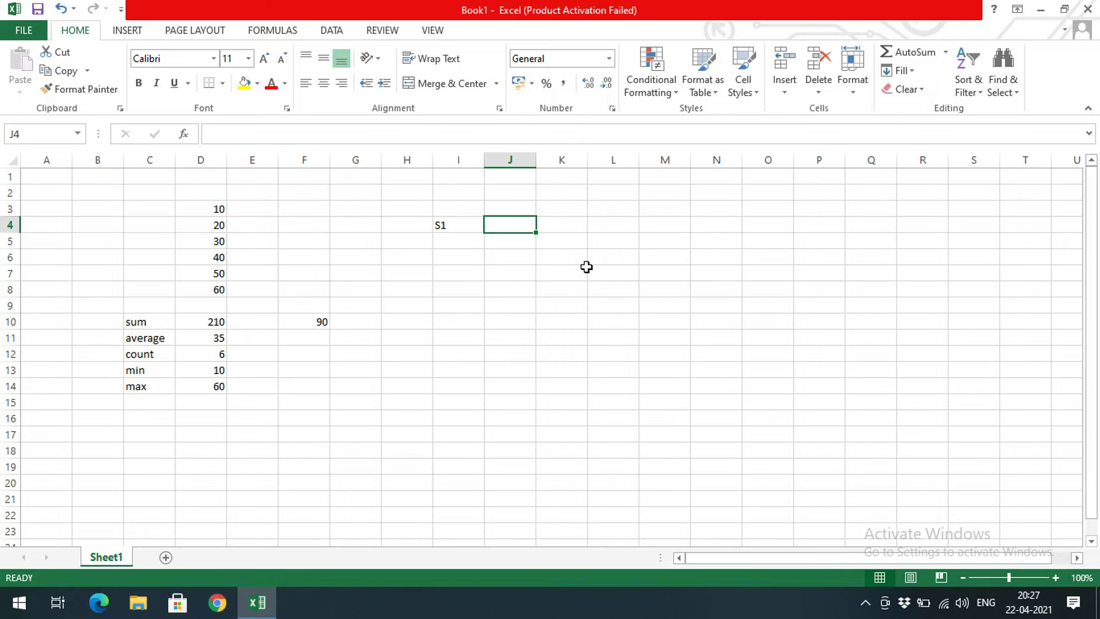
Step: Enter the column headings SUBJ1, SUBJ2 and SUBJ3 in cells J3 to L3
key("Up")
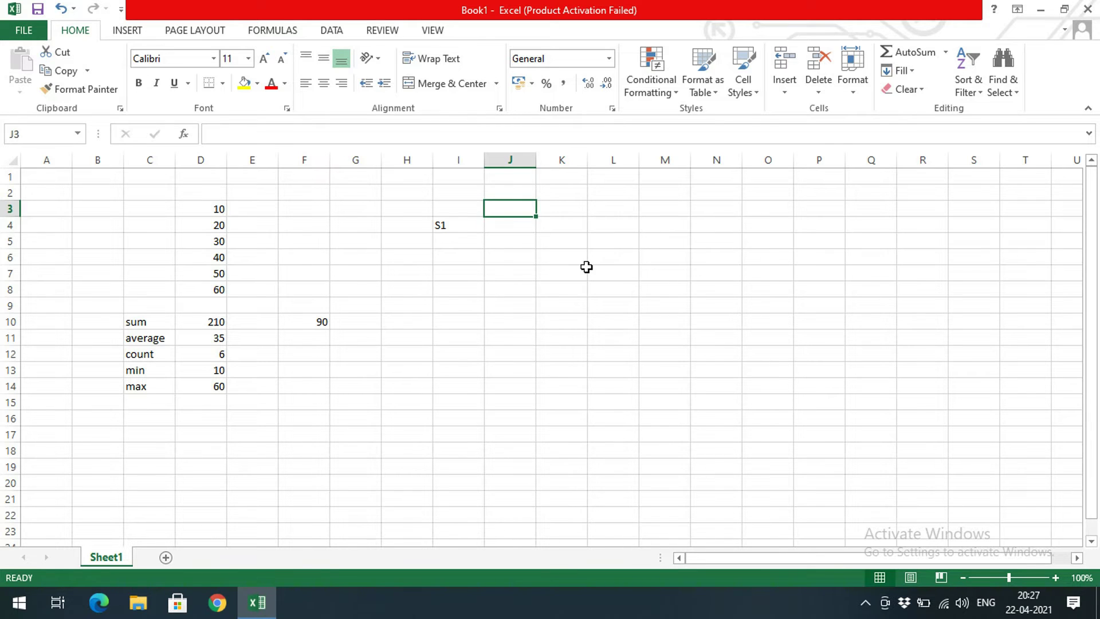
type("SUBJ1")
key("Tab")
type("SUBJ2")
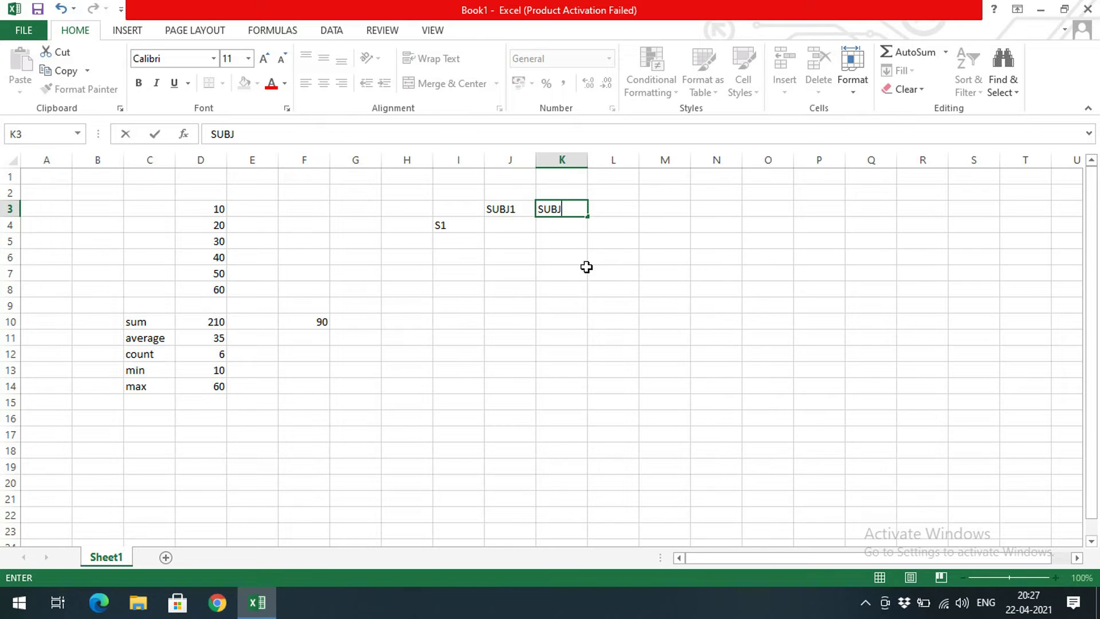
key("Tab")
type("SUBK")
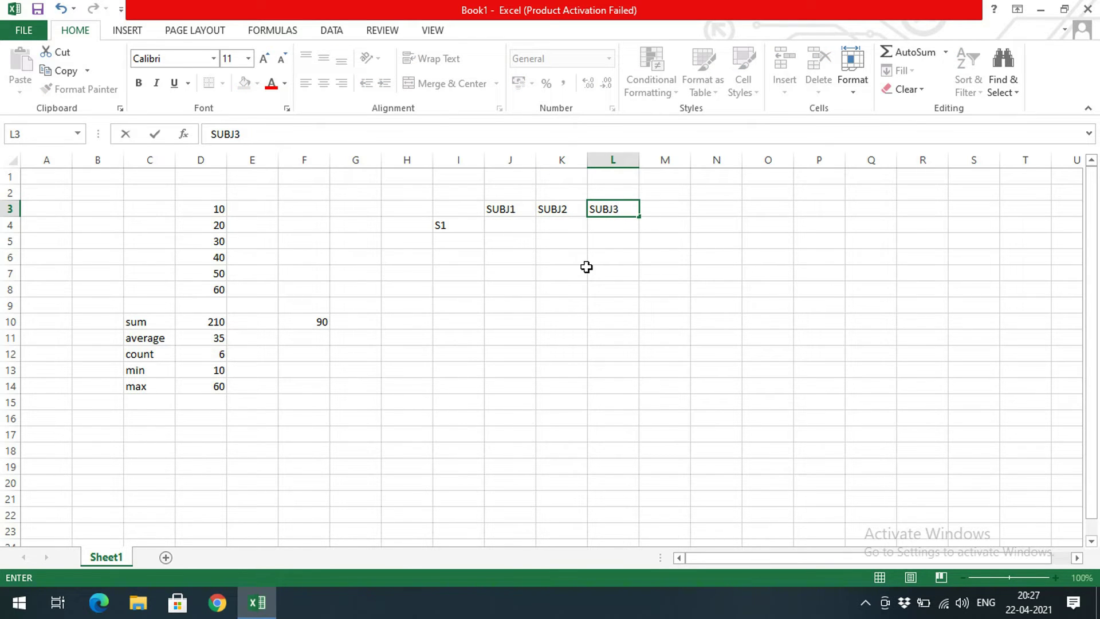
left_click_drag(586, 267, 599, 268)
Step: Enter S2 in cell I5 and fill the row labels down to S10 in cell I13
left_click(473, 244)
type("S2")
key("Return")
left_click_drag(459, 230, 484, 375)
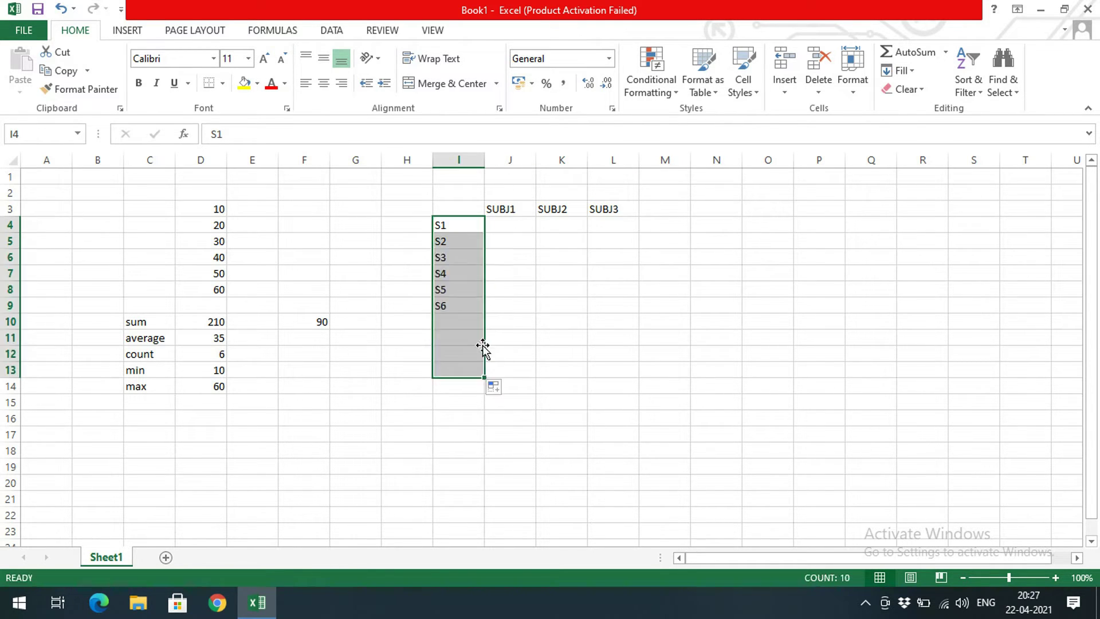
Step: Enter 50, 40 and 40 as the SUBJ1, SUBJ2 and SUBJ3 marks in the S1 row
left_click(497, 231)
type("50")
key("Tab")
type("4")
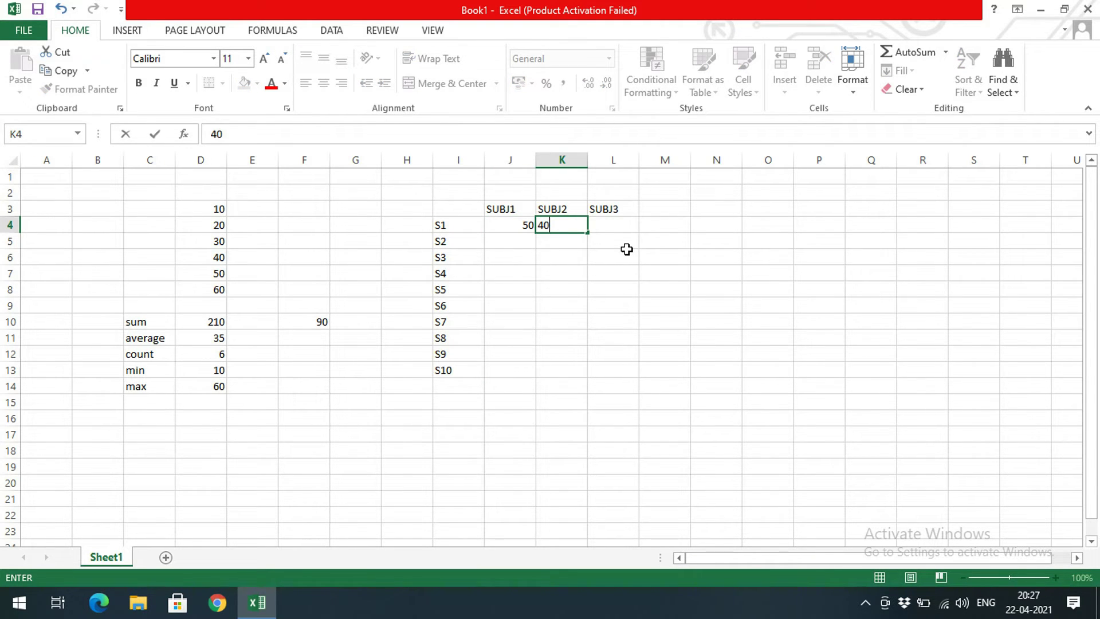
key("Tab")
type("40")
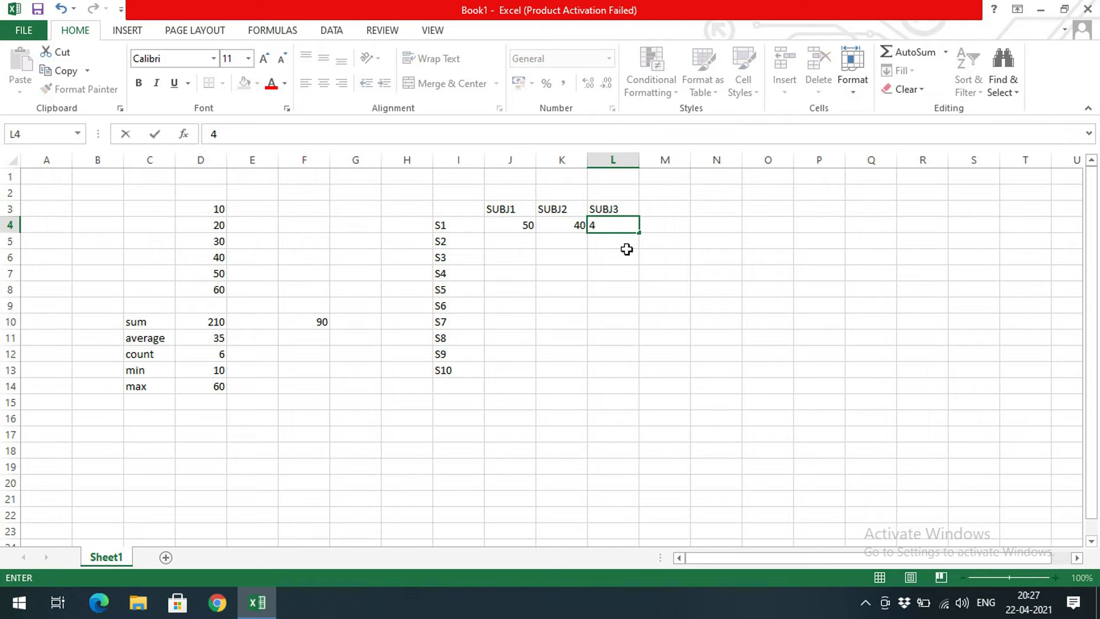
key("Return")
Step: Enter 60, 50 and 40 as the SUBJ1, SUBJ2 and SUBJ3 marks in the S2 row
type("40")
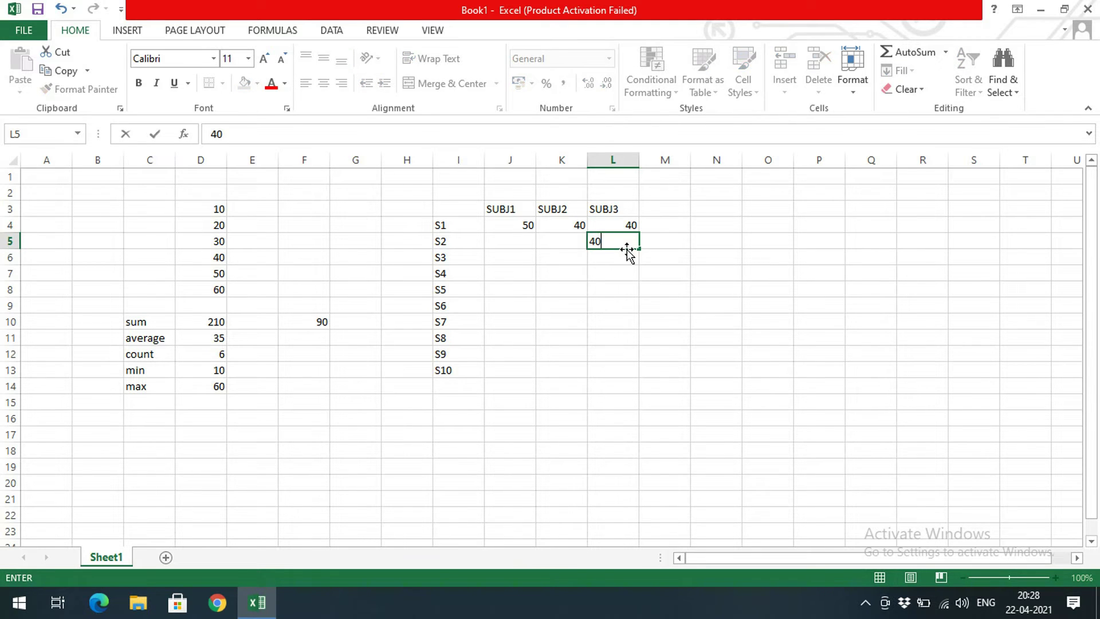
key("Escape")
key("Left")
type("50")
key("Left")
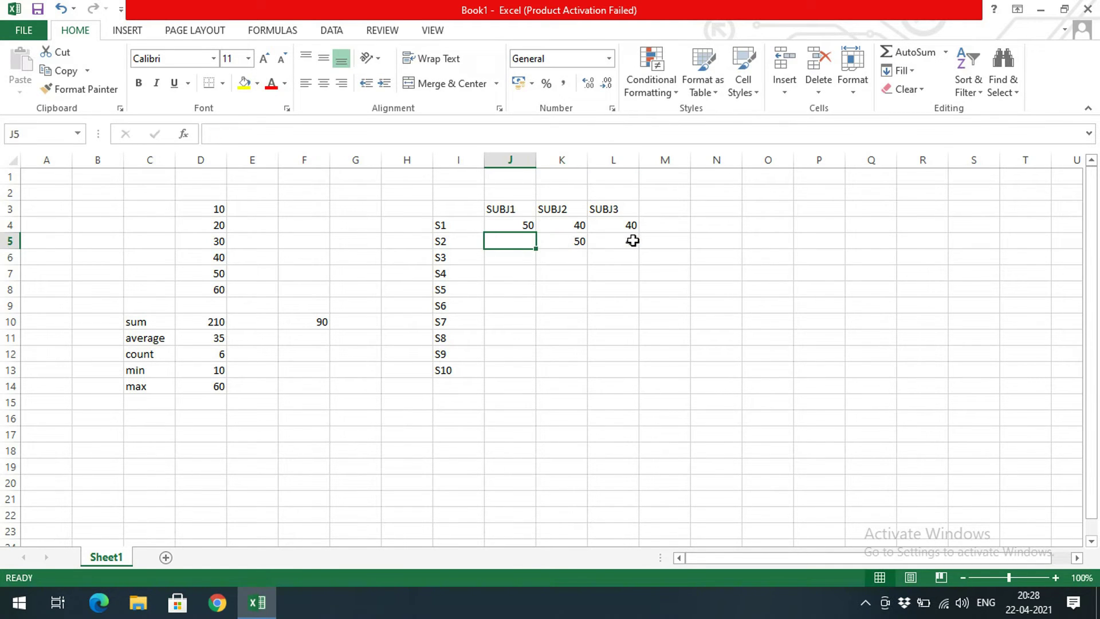
type("60")
key("Return")
Step: Enter 70, 80 and 90 as the SUBJ1, SUBJ2 and SUBJ3 marks in the S3 row
type("70")
key("Right")
type("80")
key("Right")
type("9")
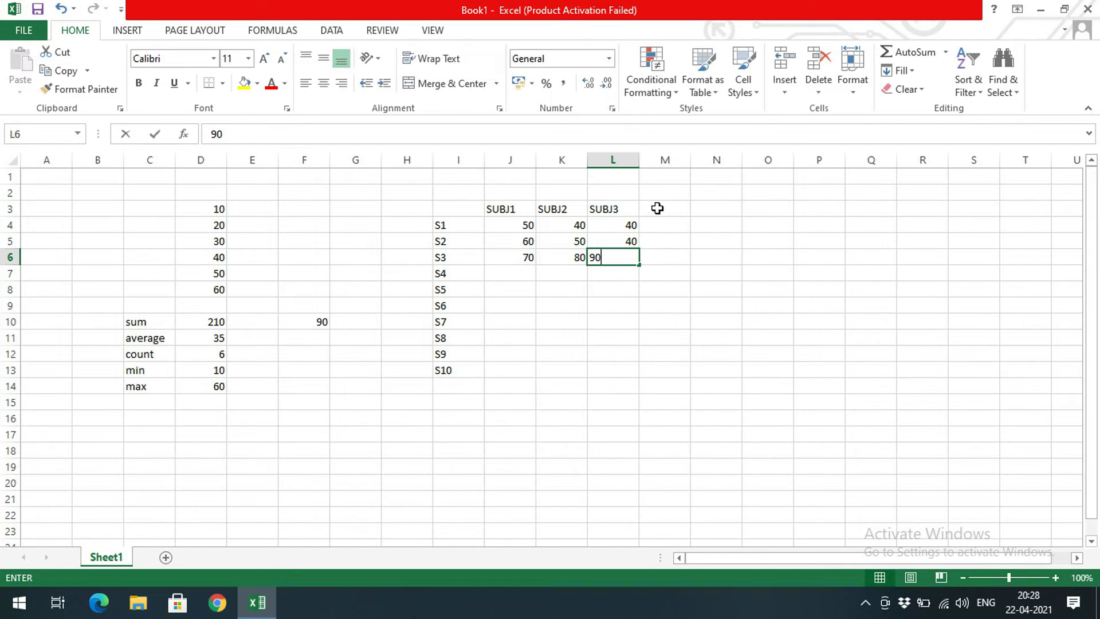
type("0")
key("Return")
Step: Enter 85, 85 and 90 as the SUBJ1, SUBJ2 and SUBJ3 marks in the S4 row
type("90")
key("Left")
type("85")
key("Left")
type("85")
key("Return")
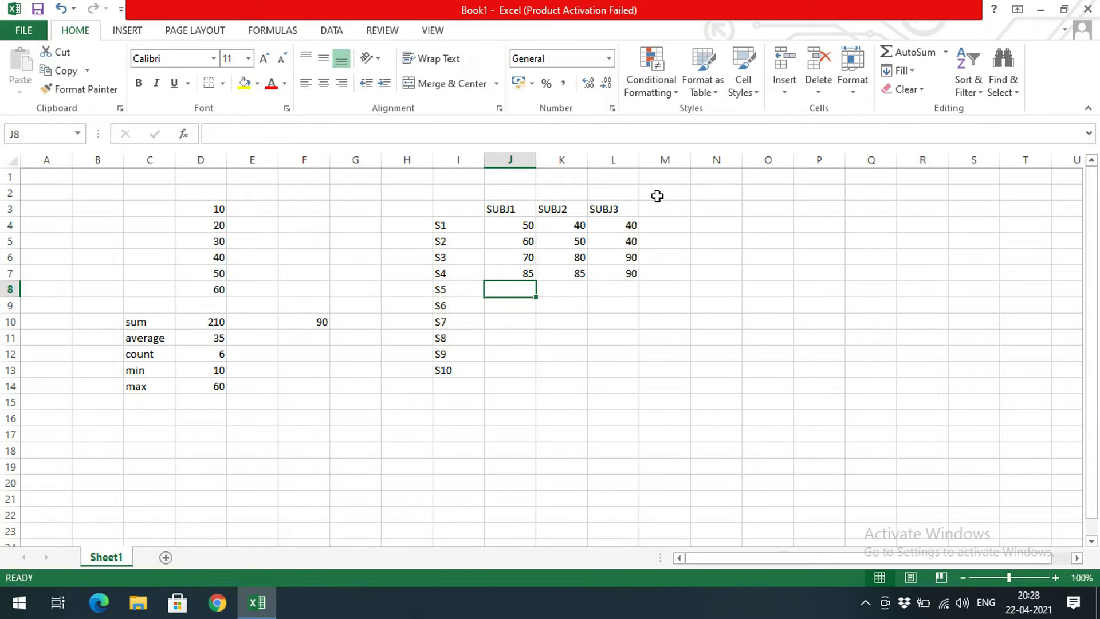
Step: Enter 70, 75 and 80 as the SUBJ1, SUBJ2 and SUBJ3 marks in the S5 row
type("70")
key("Right")
type("75")
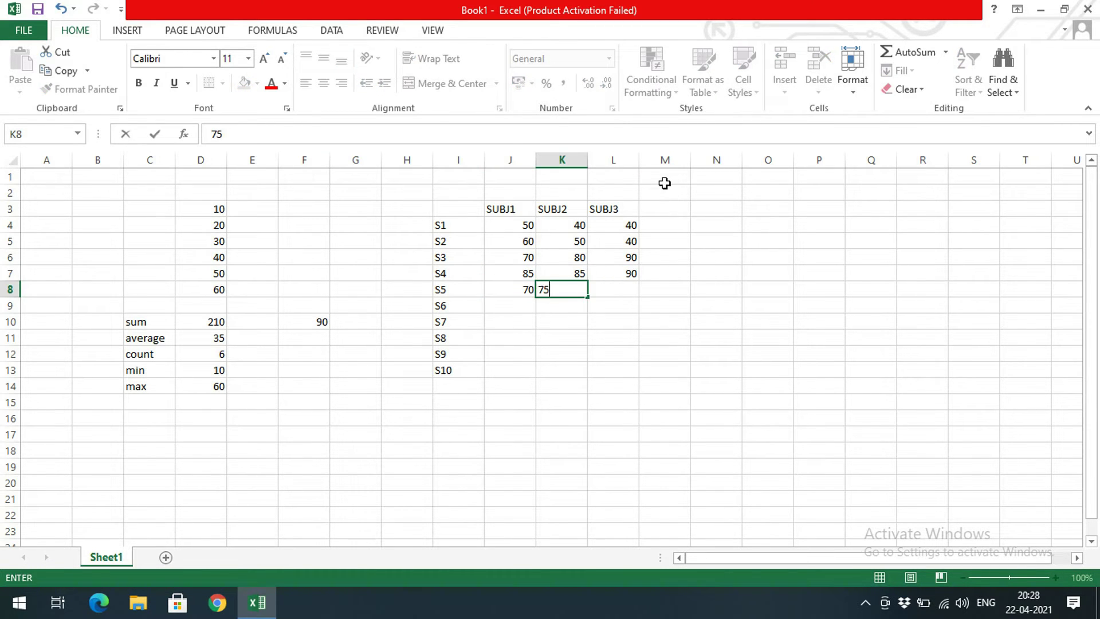
key("Right")
type("80")
key("Return")
Step: Enter 60, 80 and 85 as the SUBJ1, SUBJ2 and SUBJ3 marks in the S6 row
type("85")
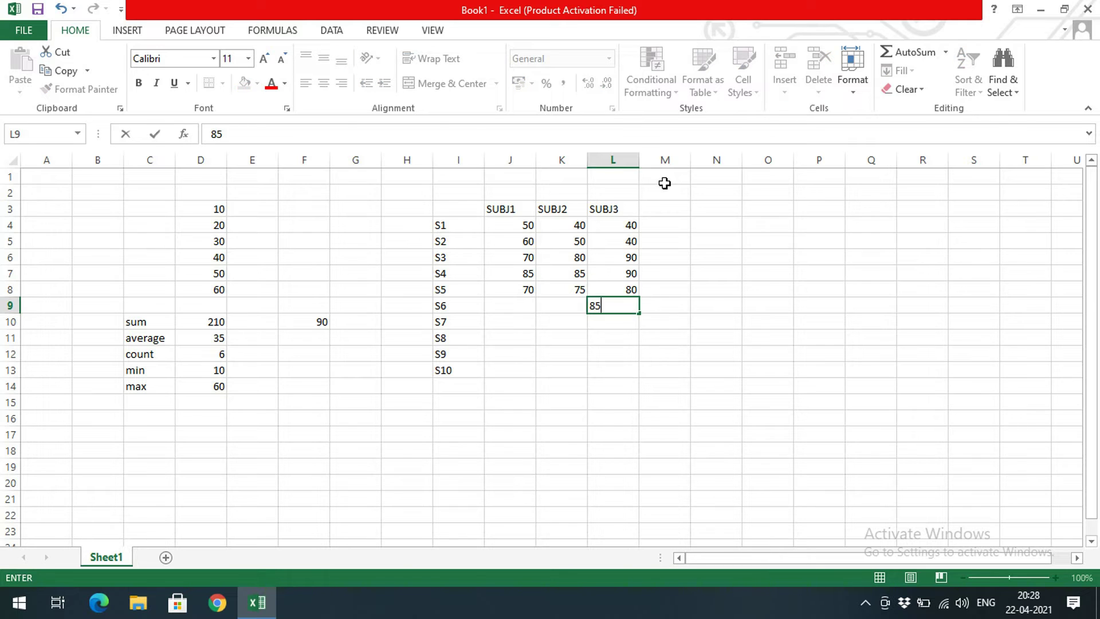
key("Left")
type("80")
key("Left")
type("60")
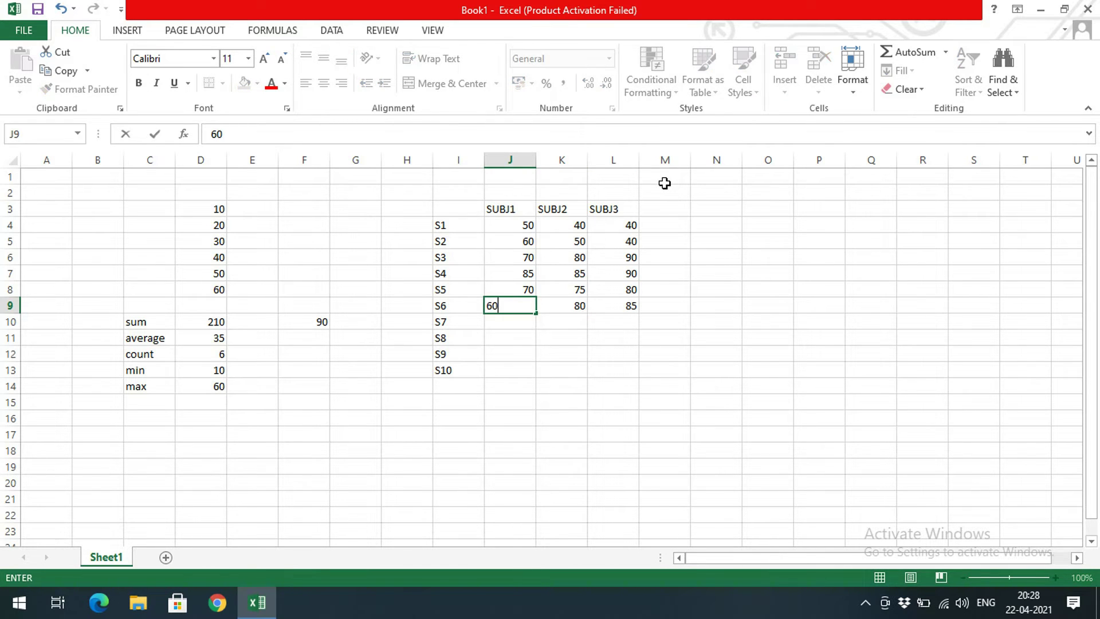
key("Return")
Step: Enter 30, 20 and 10 as the SUBJ1, SUBJ2 and SUBJ3 marks in the S7 row
type("30")
key("Right")
type("20")
key("Right")
type("10")
key("Right")
key("Down")
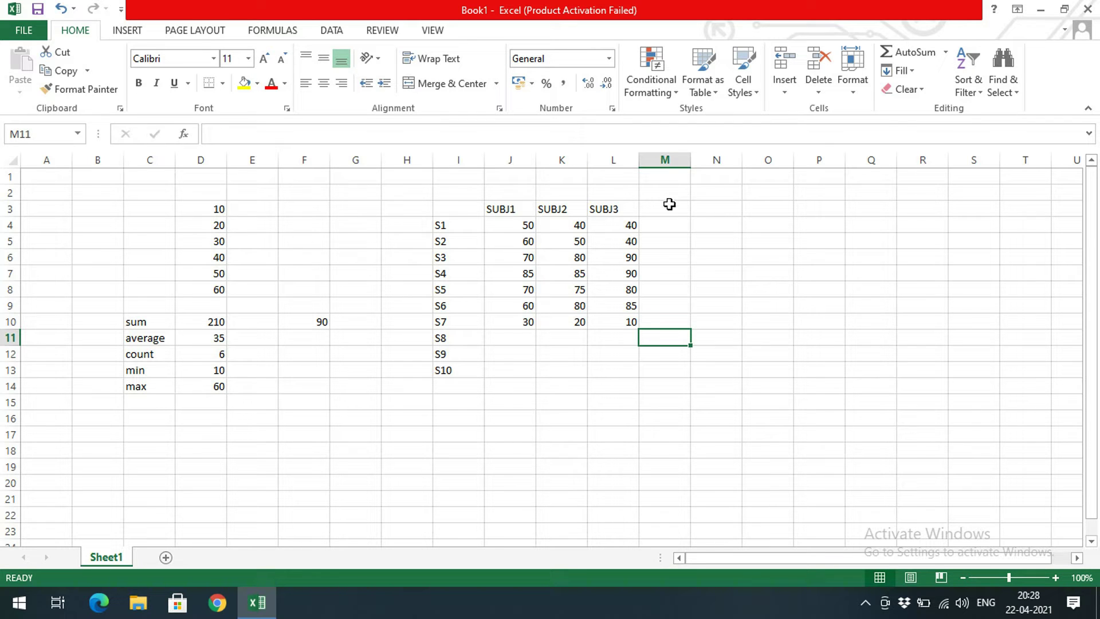
Step: Enter 70, 80 and 50 as the SUBJ1, SUBJ2 and SUBJ3 marks in the S8 row
key("Left")
key("Left")
key("Left")
type("70")
key("Right")
type("80")
key("Right")
type("50")
key("Right")
Step: Enter 40, 60 and 50 as the SUBJ1, SUBJ2 and SUBJ3 marks in the S9 row
key("Down")
key("Left")
key("Left")
key("Left")
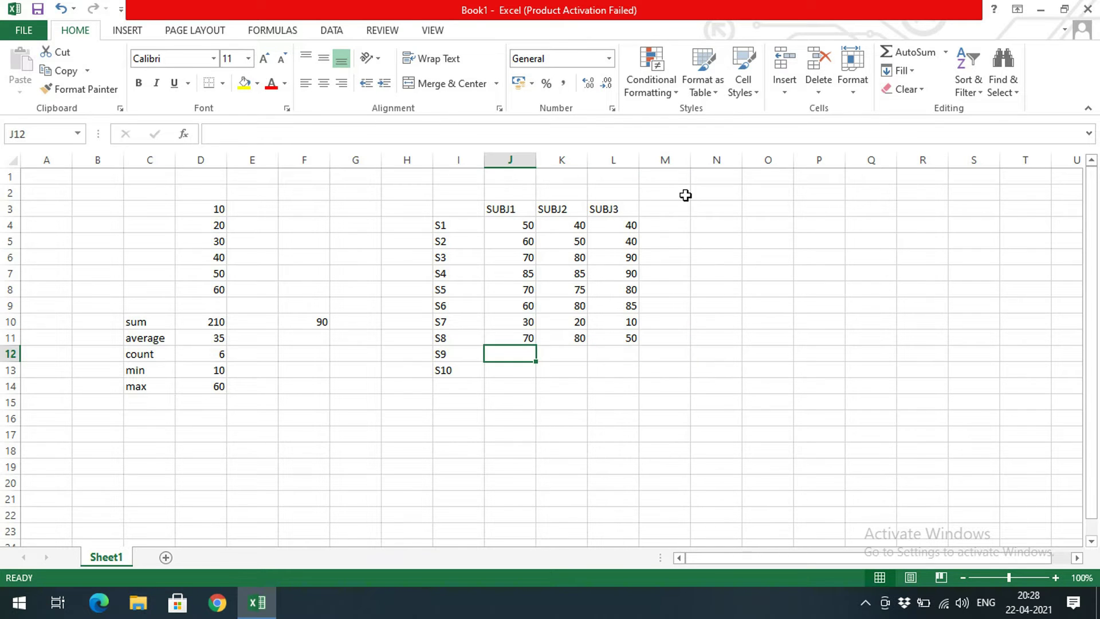
type("40")
key("Right")
type("60")
key("Right")
type("50")
key("Return")
Step: Enter 90, 80 and 90 as the SUBJ1, SUBJ2 and SUBJ3 marks in the S10 row
type("90")
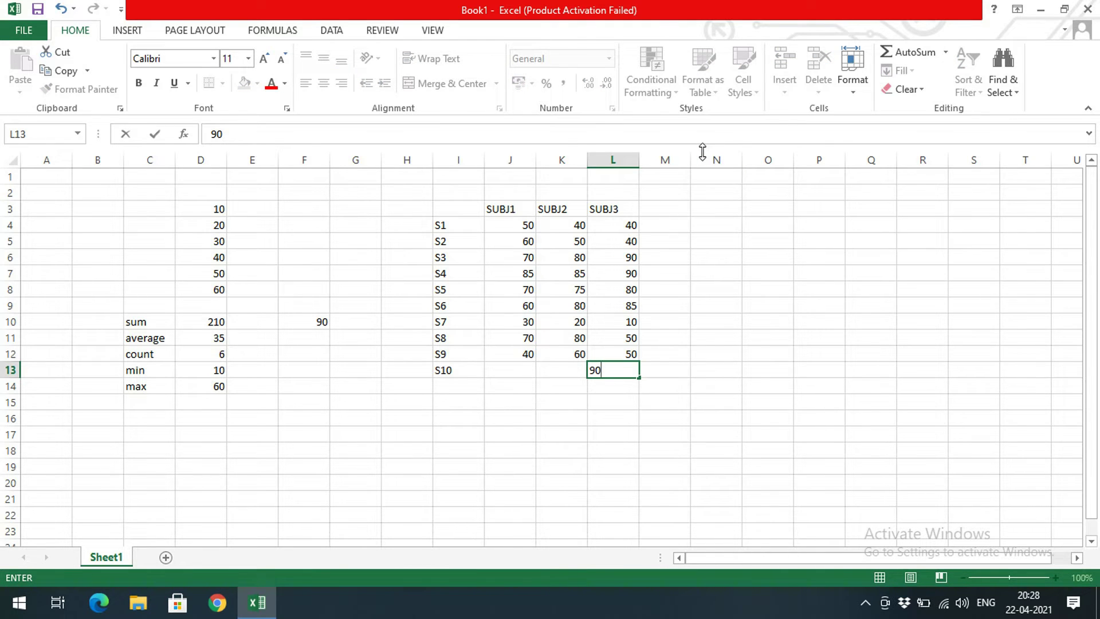
key("Left")
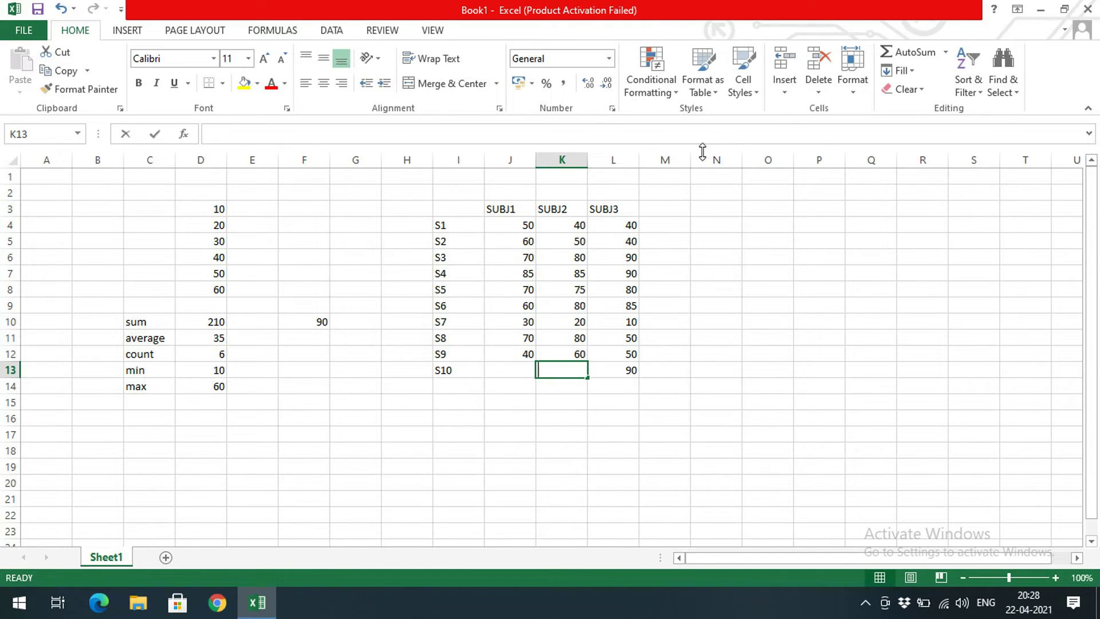
type("80")
key("Left")
type("90")
key("Return")
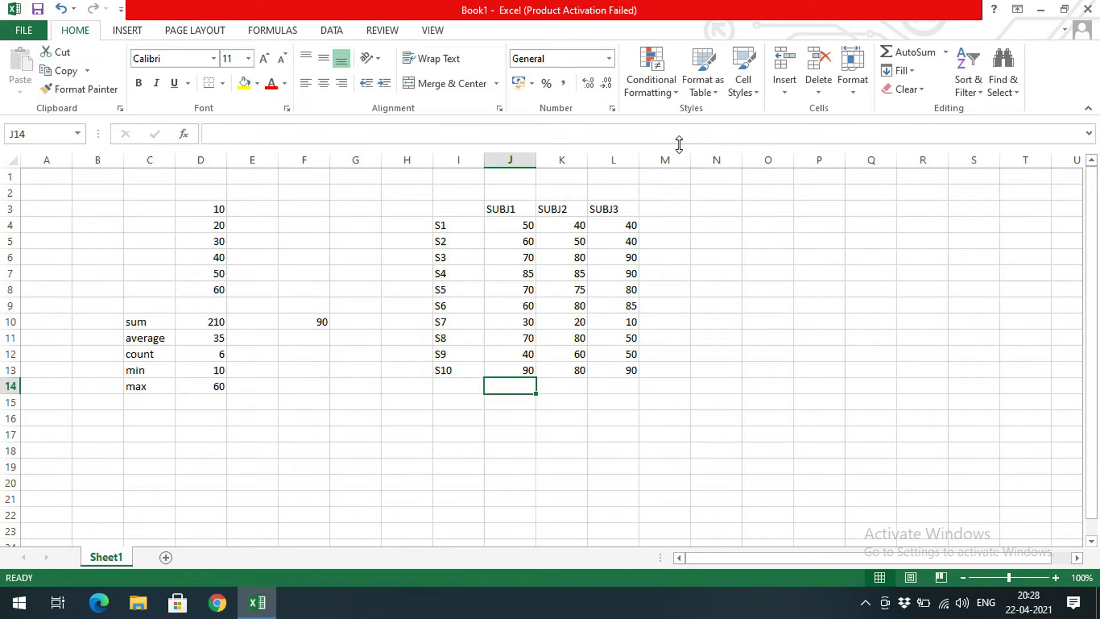
Step: Apply all borders to the marks table I3:L13 and centre its contents horizontally
left_click_drag(480, 206, 630, 372)
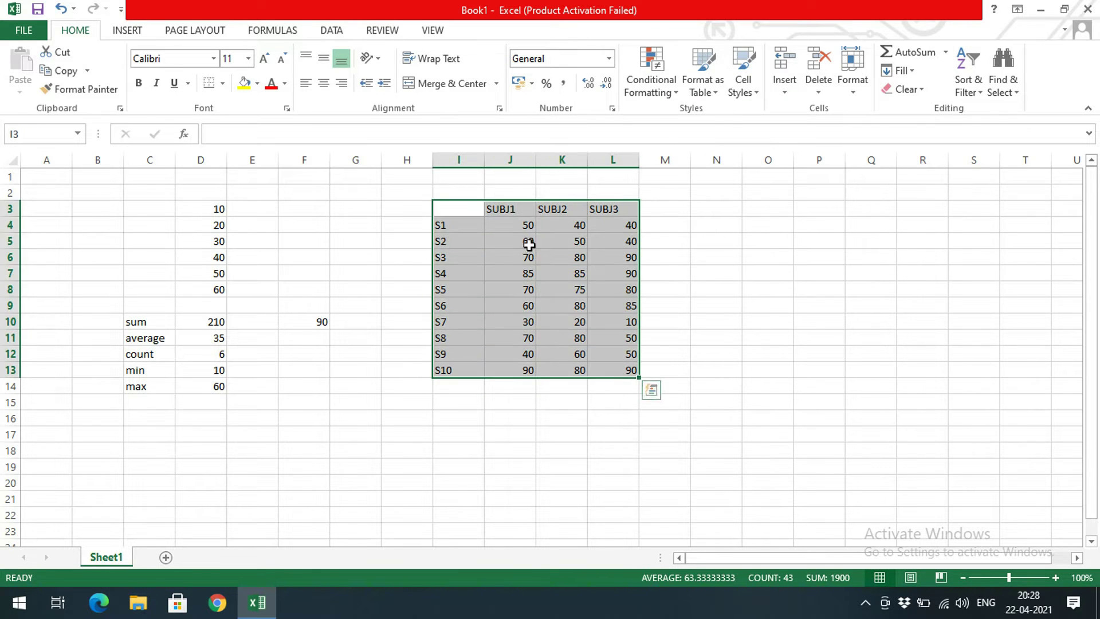
left_click(222, 83)
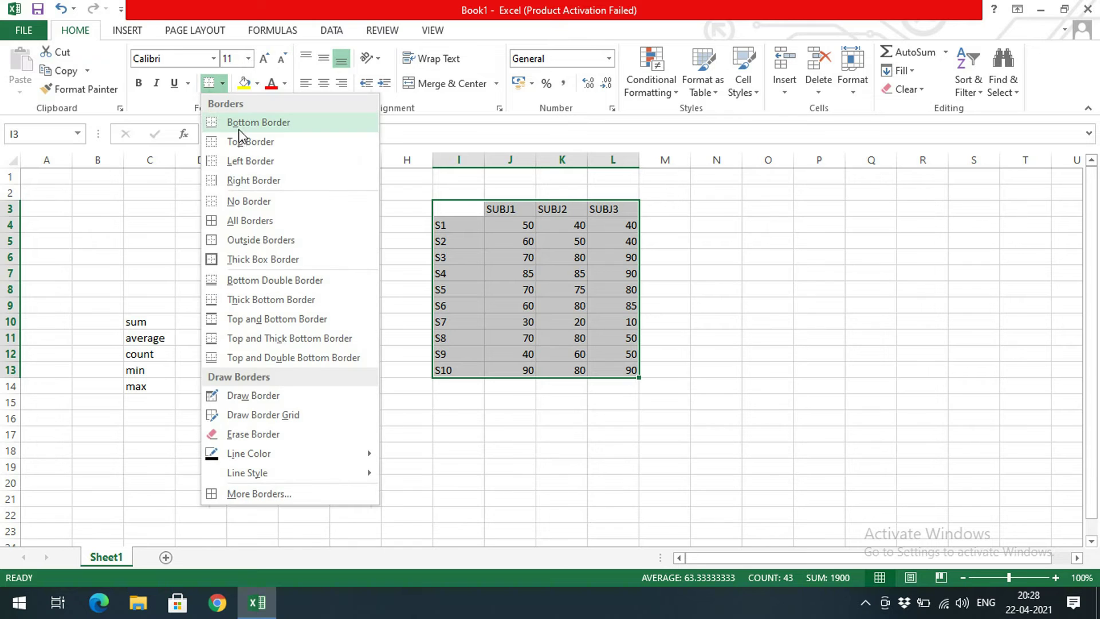
left_click(241, 216)
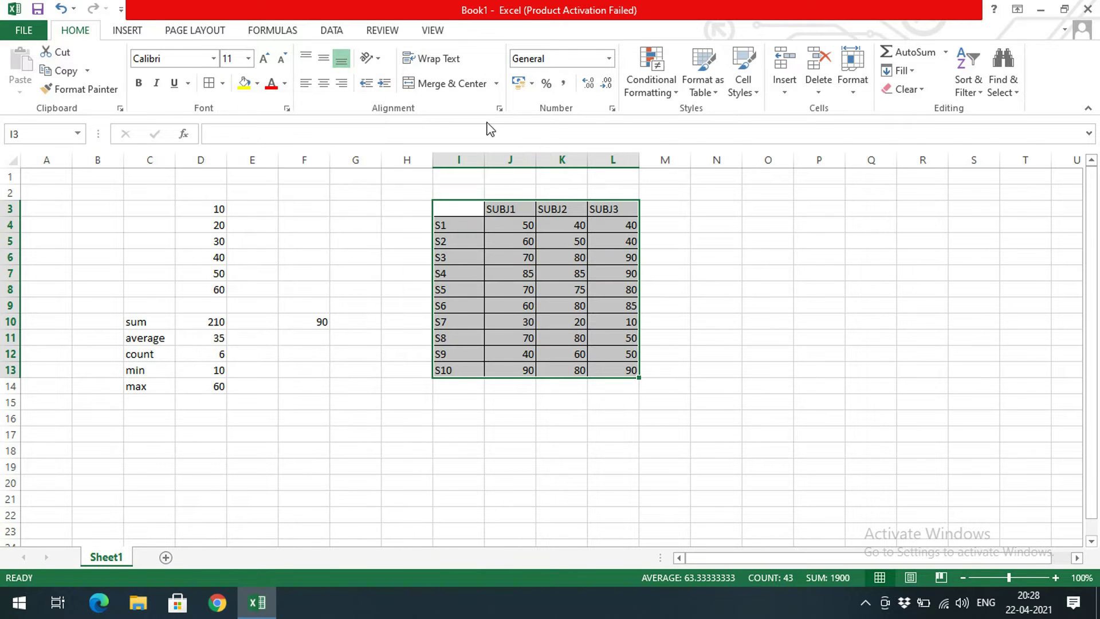
left_click(324, 83)
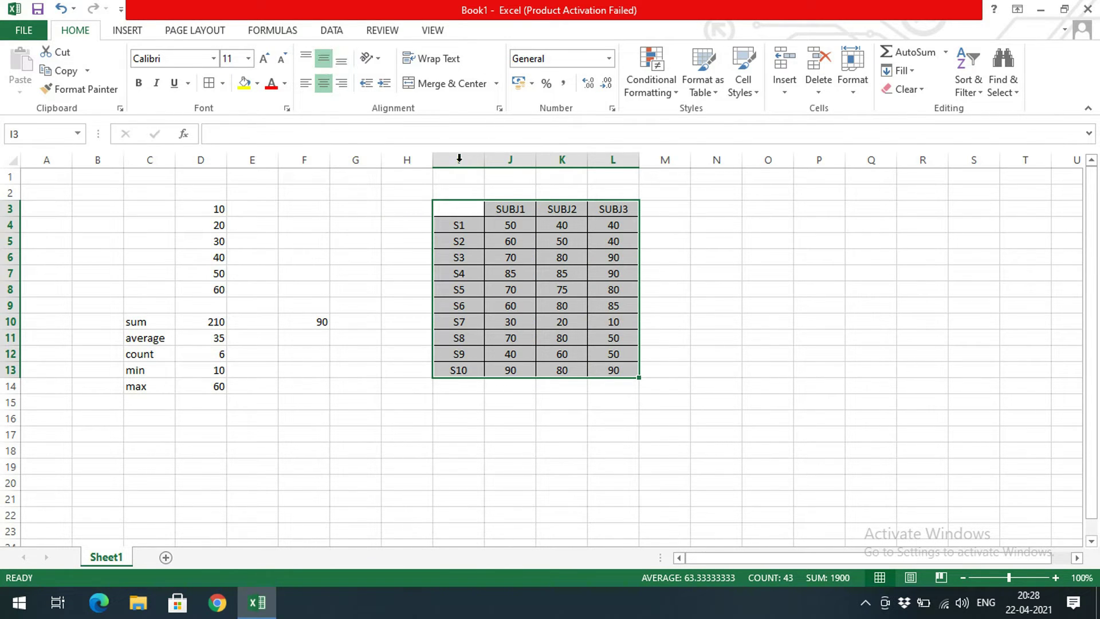
left_click(665, 208)
Step: Fill the SUBJ1 to SUBJ3 header cells with the standard light green colour
left_click_drag(510, 208, 596, 209)
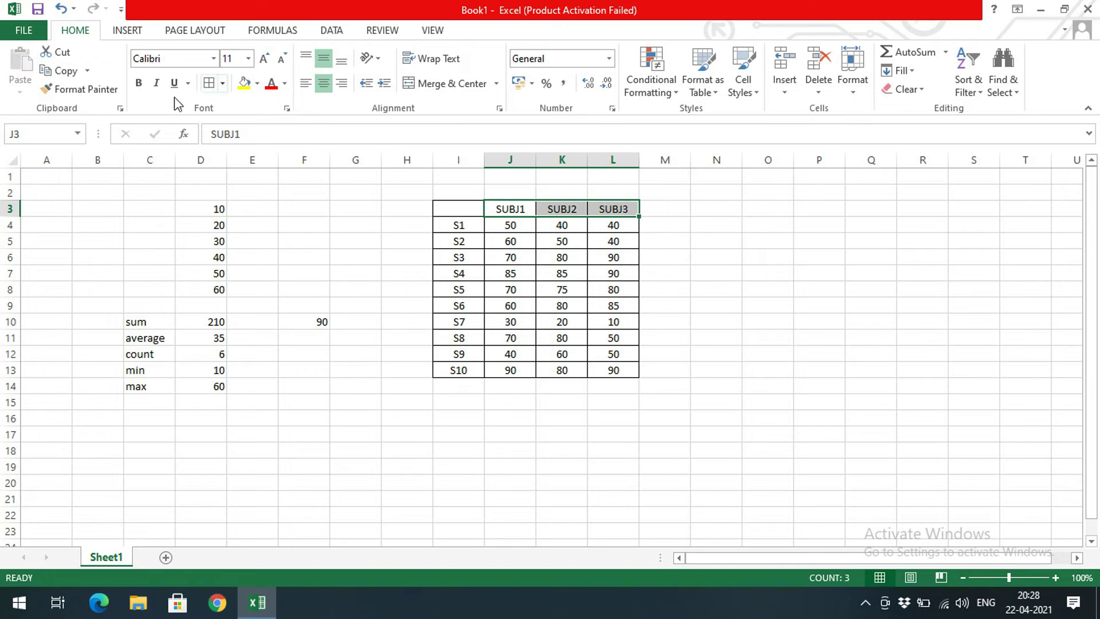
left_click(257, 84)
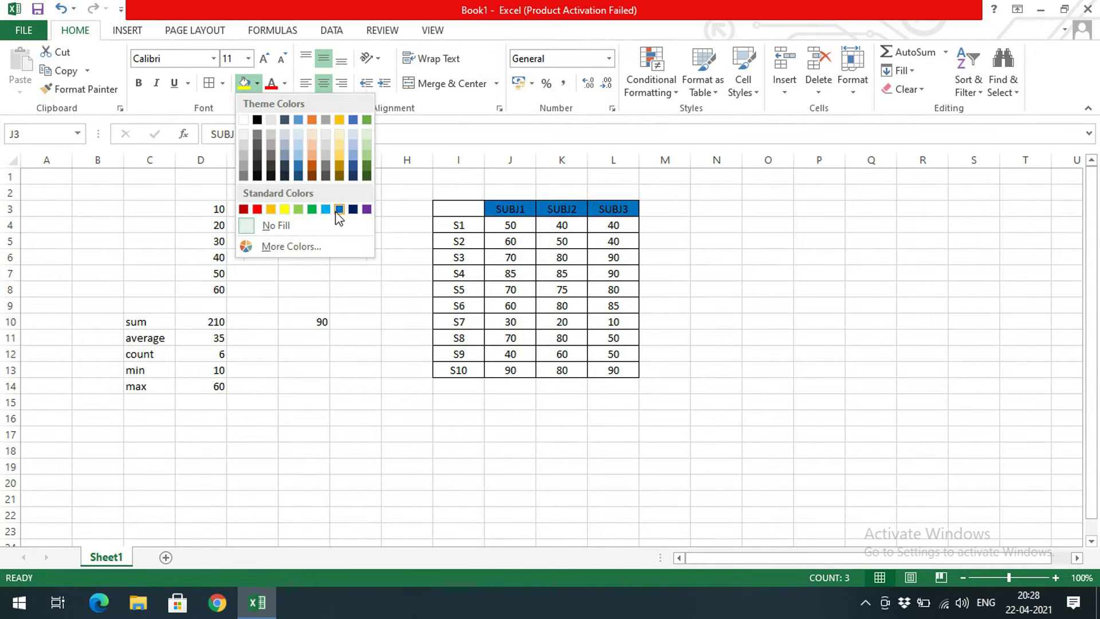
left_click(298, 209)
Step: Fill the S1 to S10 label cells in column I with light grey
left_click_drag(459, 225, 462, 370)
left_click(257, 83)
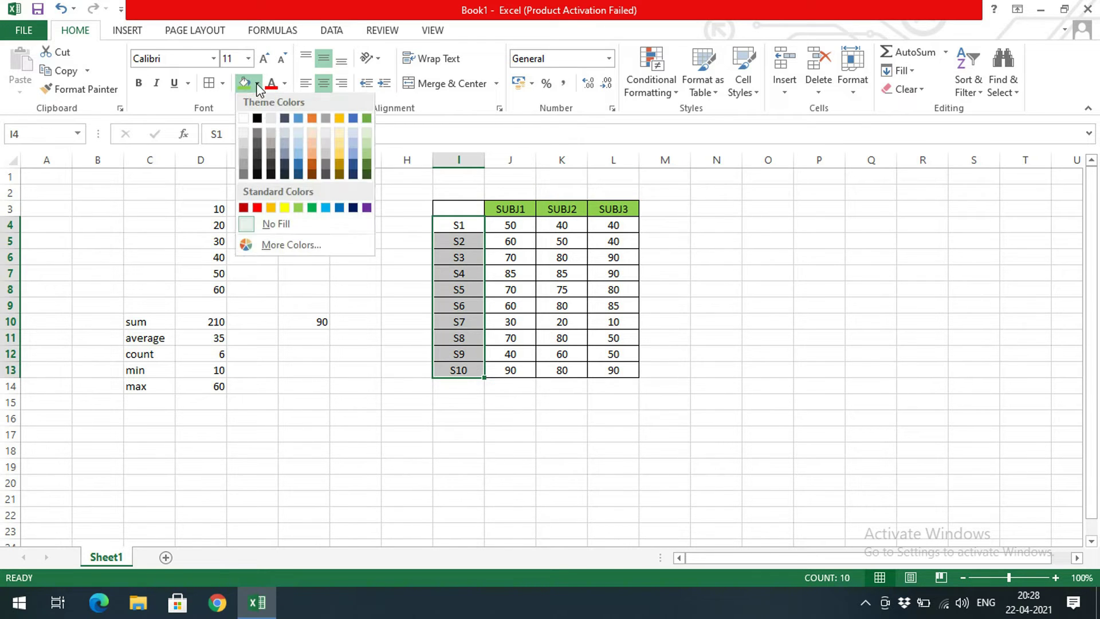
left_click(270, 136)
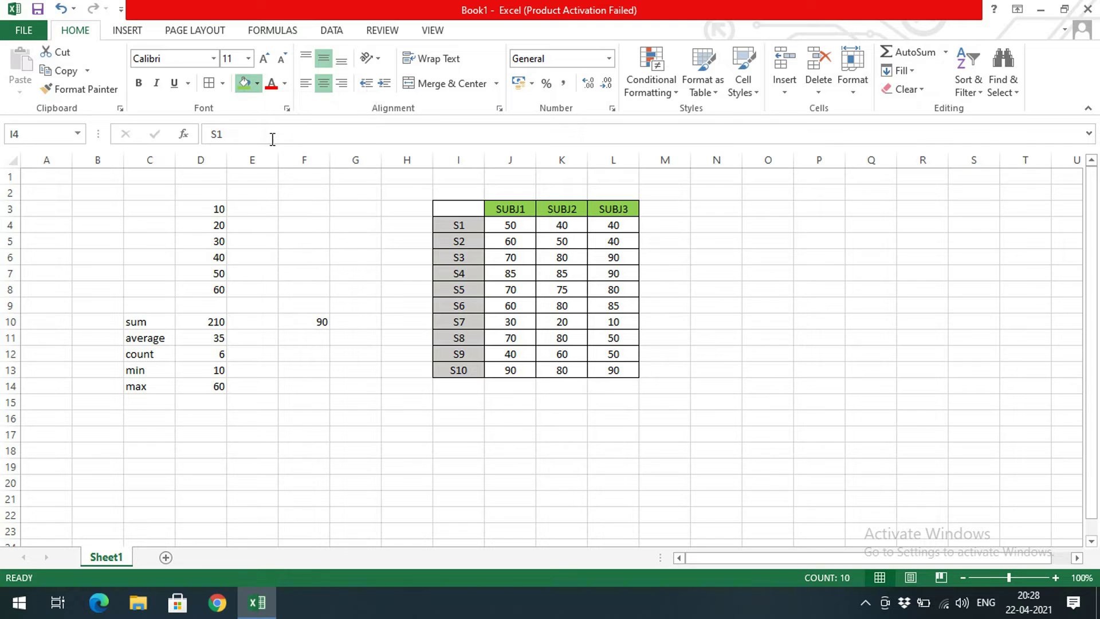
Step: Add a TOTAL header in cell M3, beside SUBJ3
left_click(704, 227)
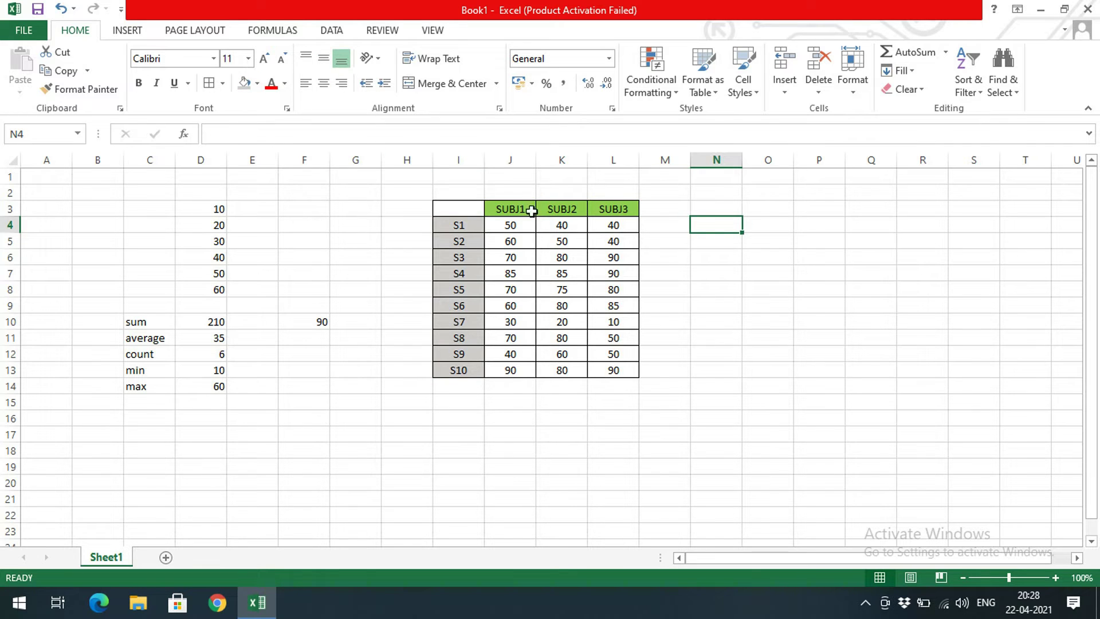
left_click(670, 223)
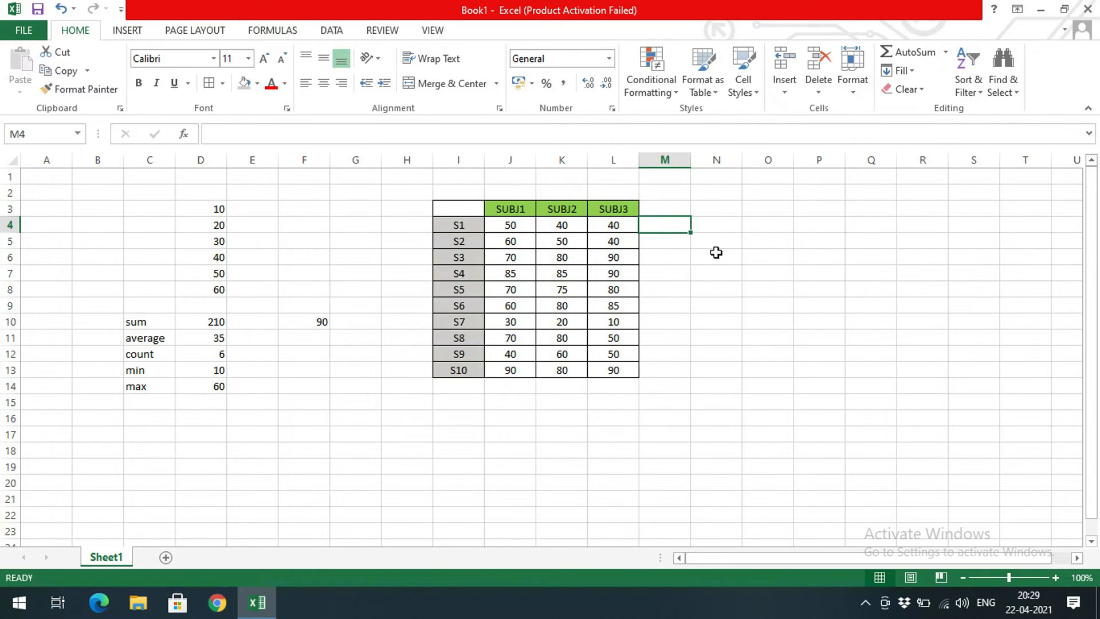
left_click(673, 206)
type("TOTAL")
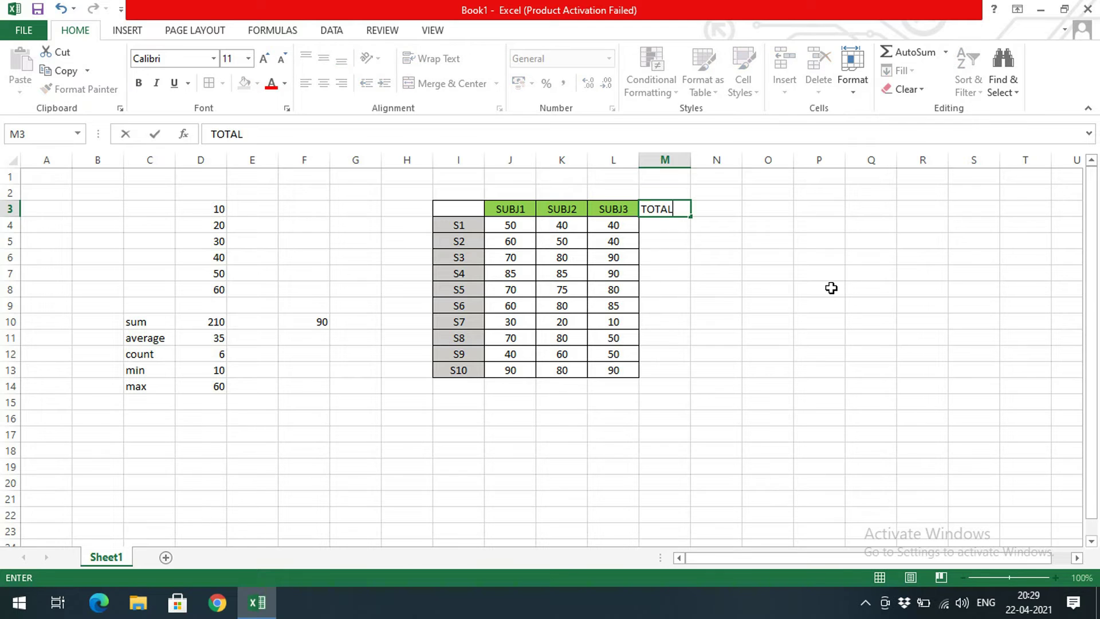
key("Return")
Step: Calculate the S1 total in cell M4 with a SUM formula over J4:L4
type("=")
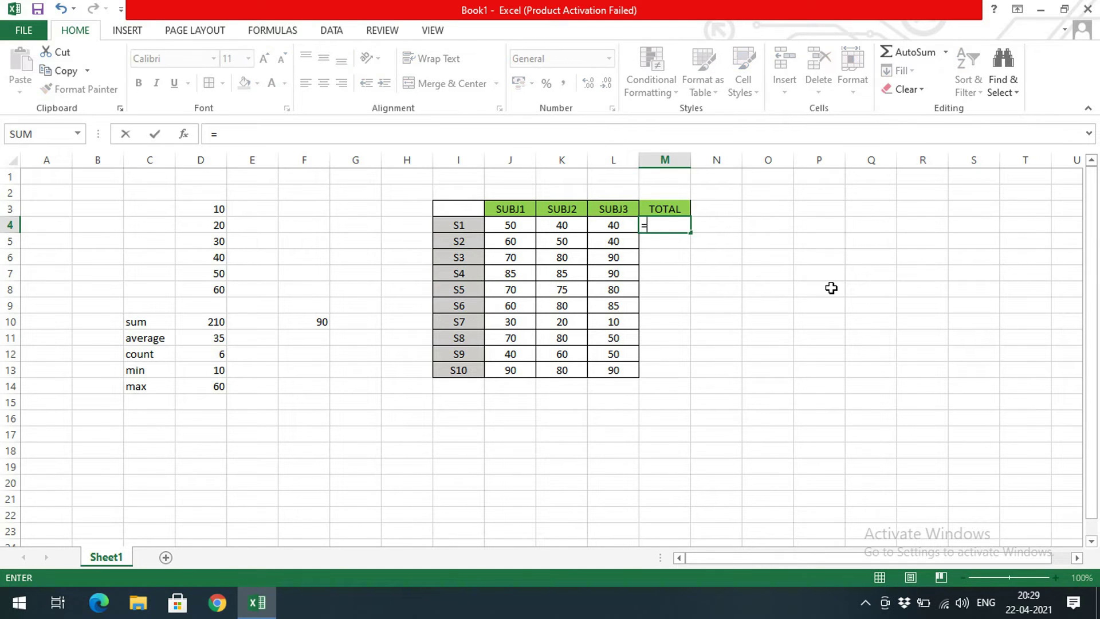
type("SU")
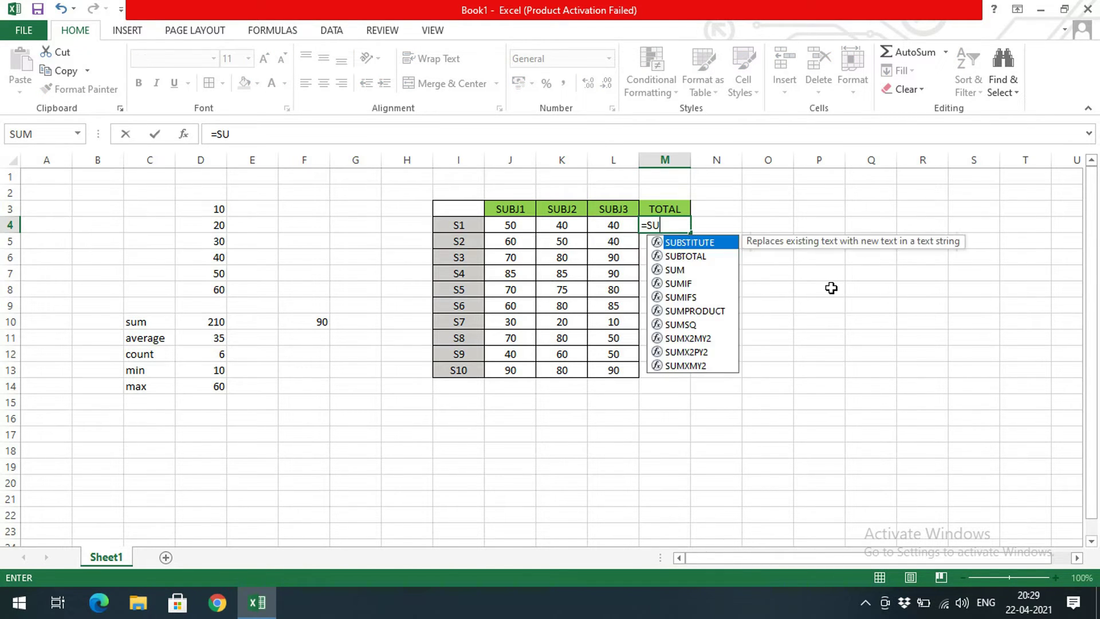
type("M(")
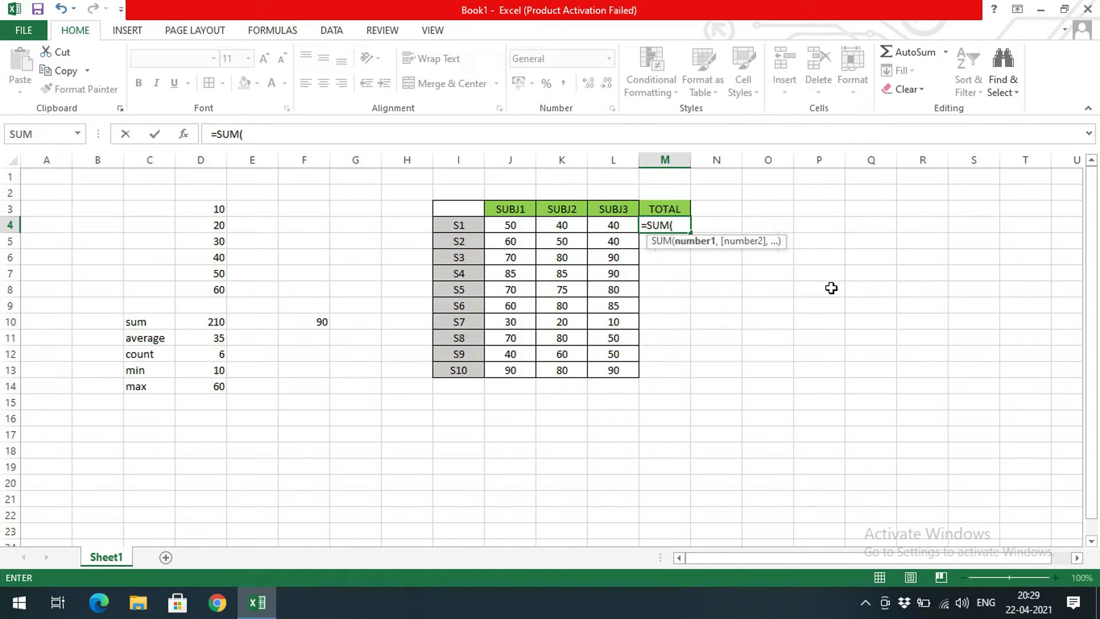
left_click_drag(530, 224, 614, 226)
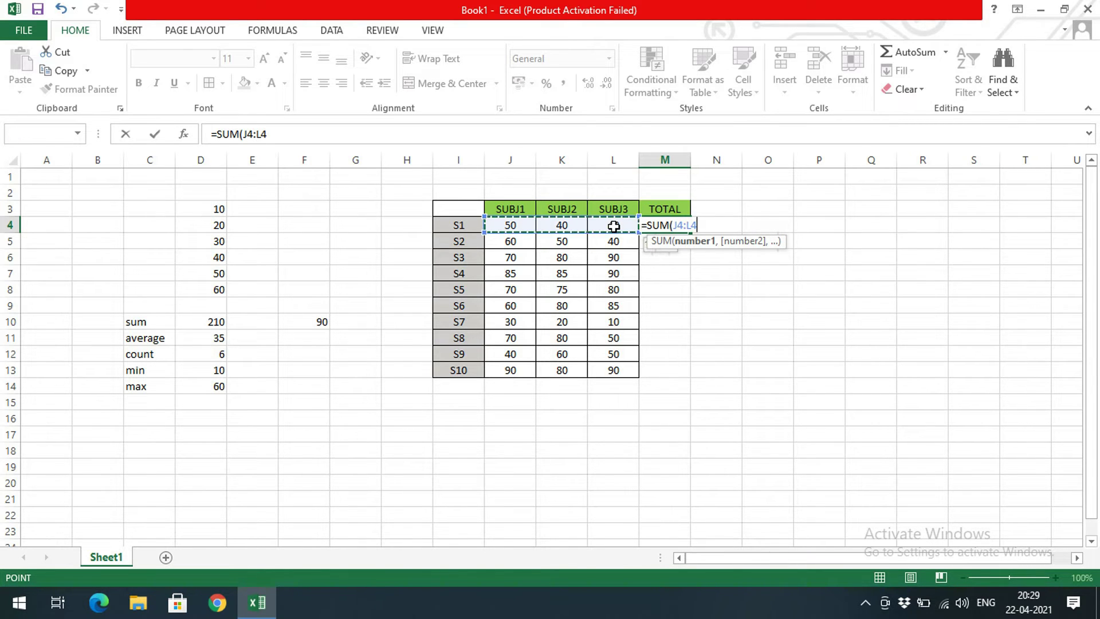
key("Return")
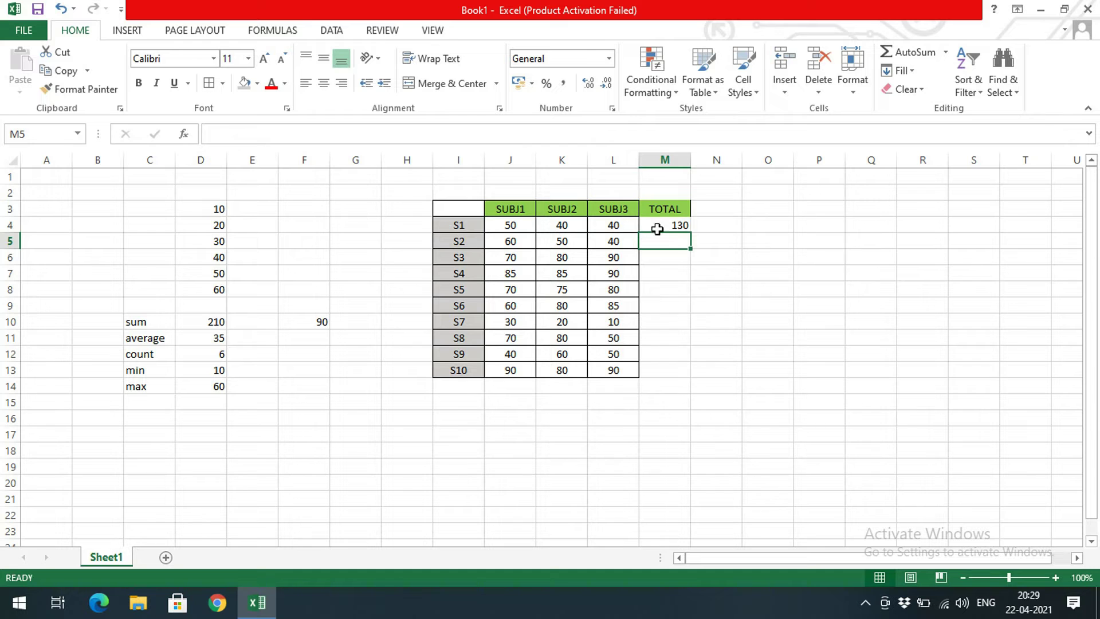
double_click(693, 8)
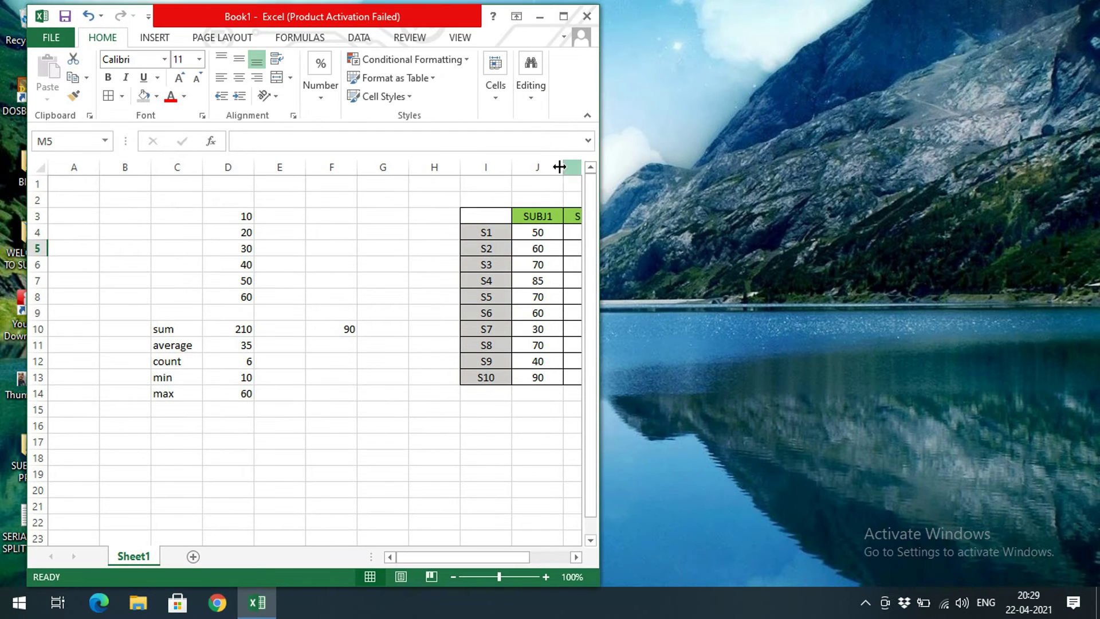
left_click_drag(440, 20, 577, 16)
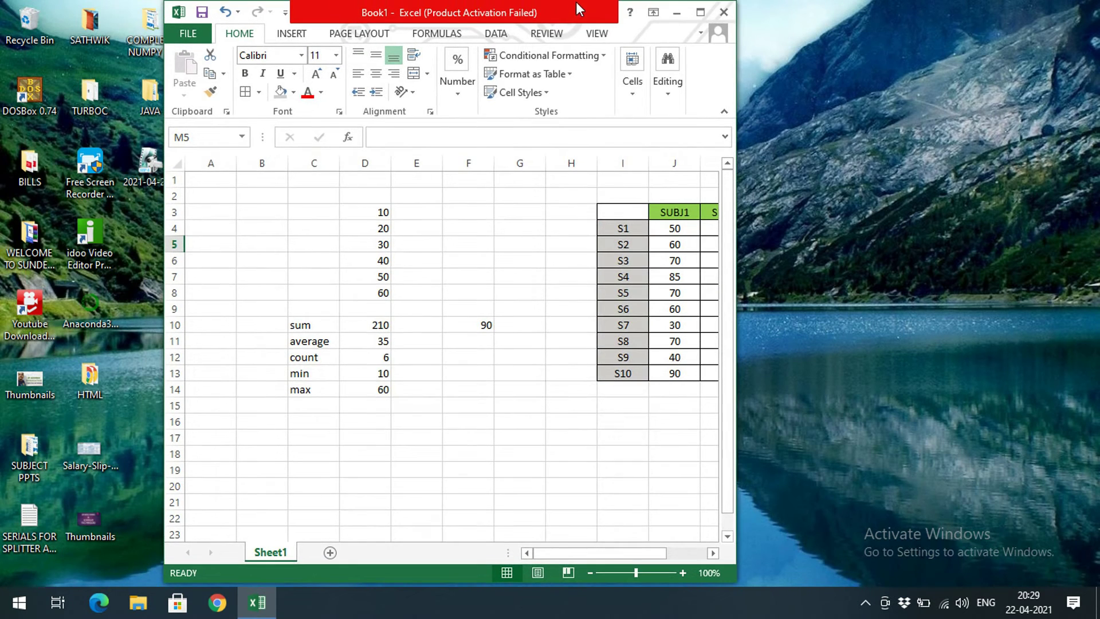
left_click(700, 12)
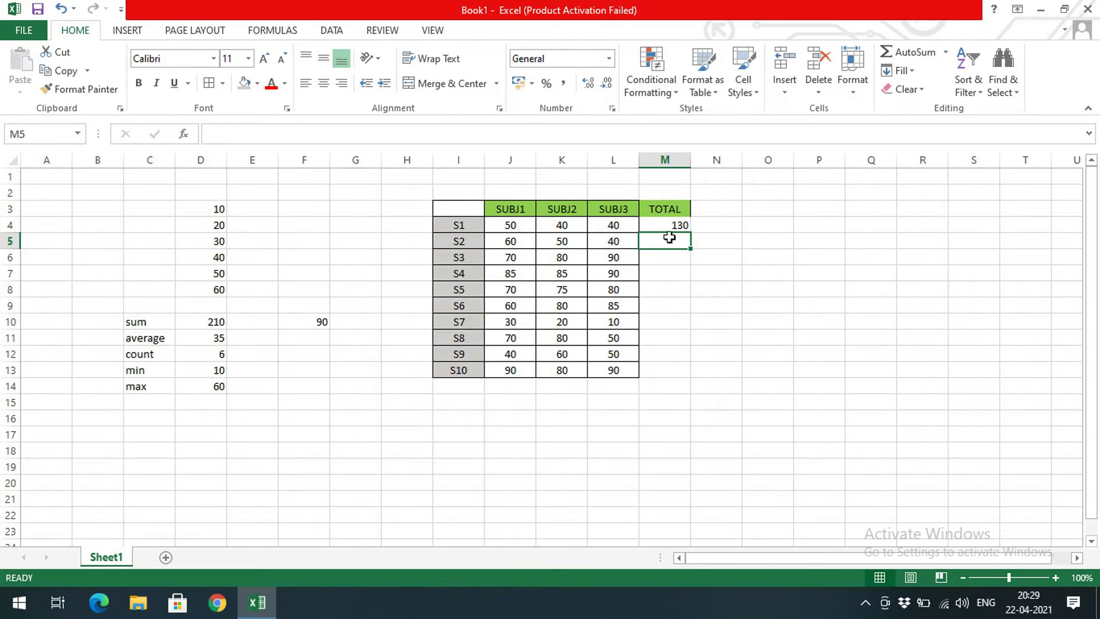
Step: Fill the S1 total formula from M4 down to the S10 row in M13
left_click(656, 225)
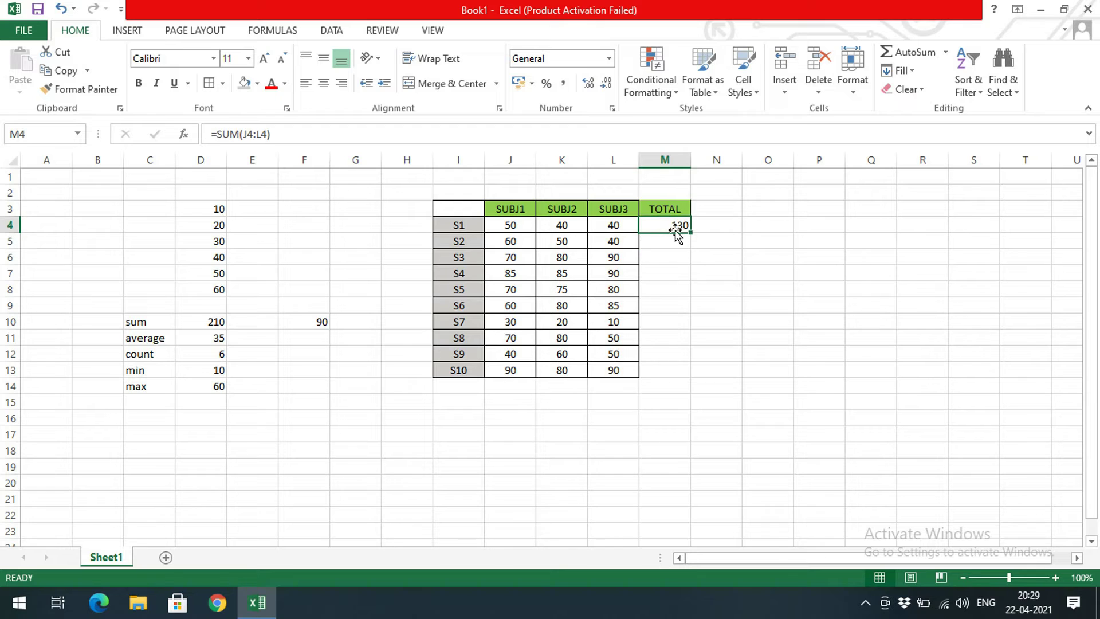
left_click_drag(690, 235, 682, 378)
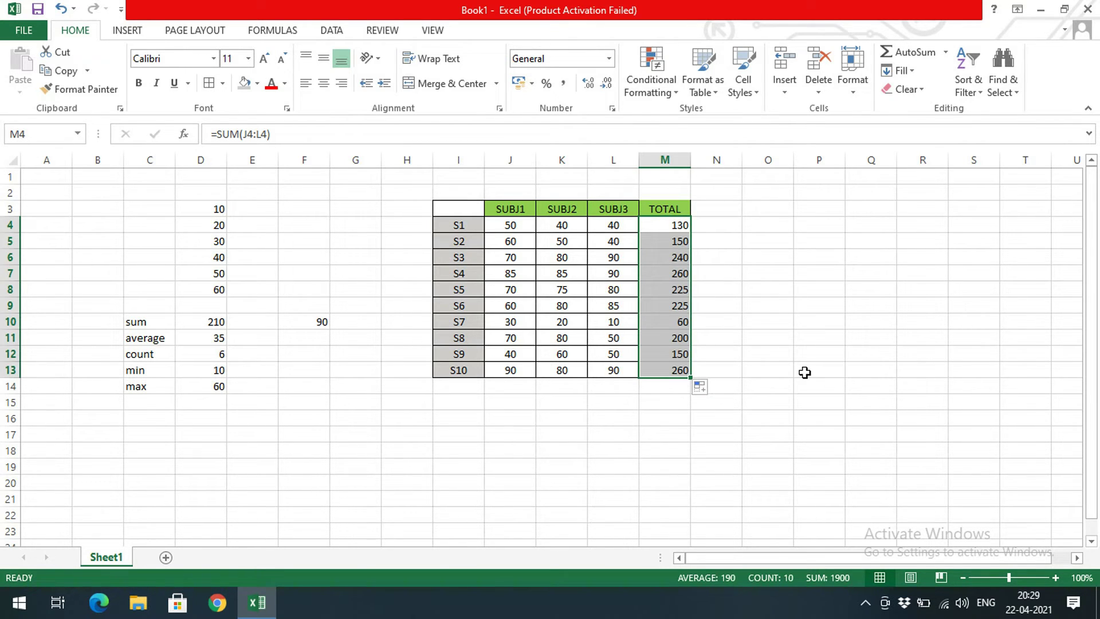
Step: Examine how the cell references in the SUM formulas change down the TOTAL column for S1 to S4
left_click(679, 230)
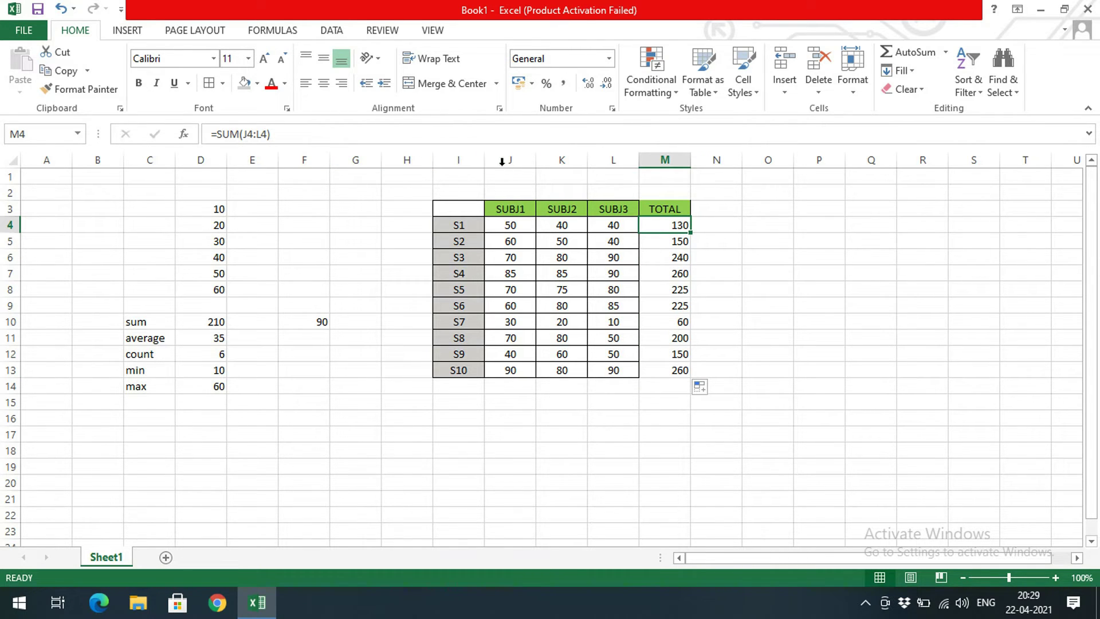
left_click(508, 231)
left_click(620, 227)
left_click(681, 241)
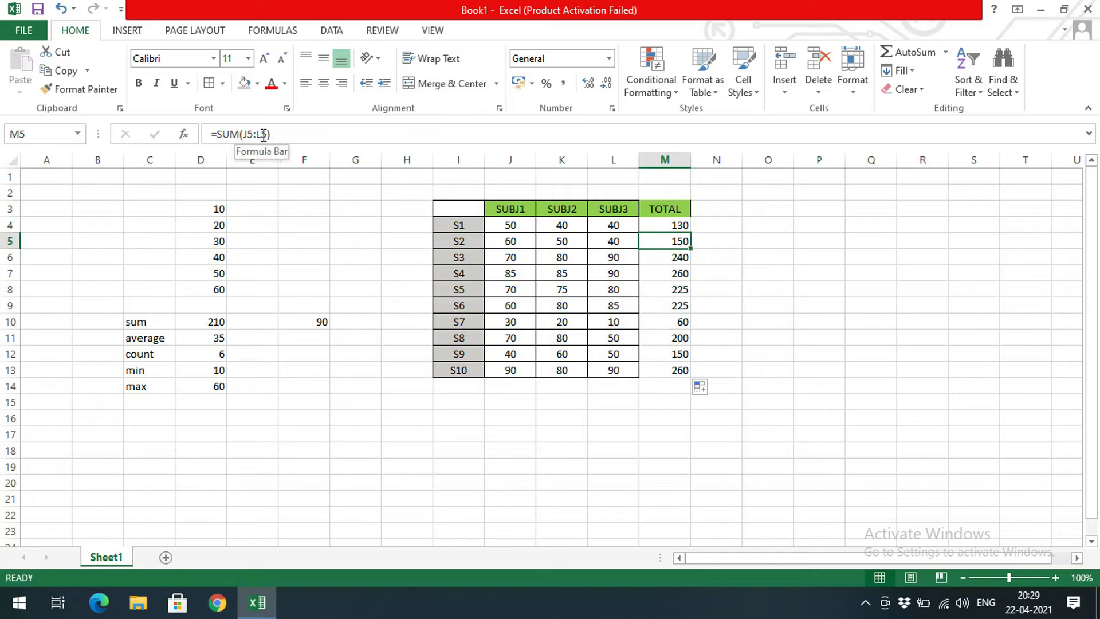
left_click(651, 261)
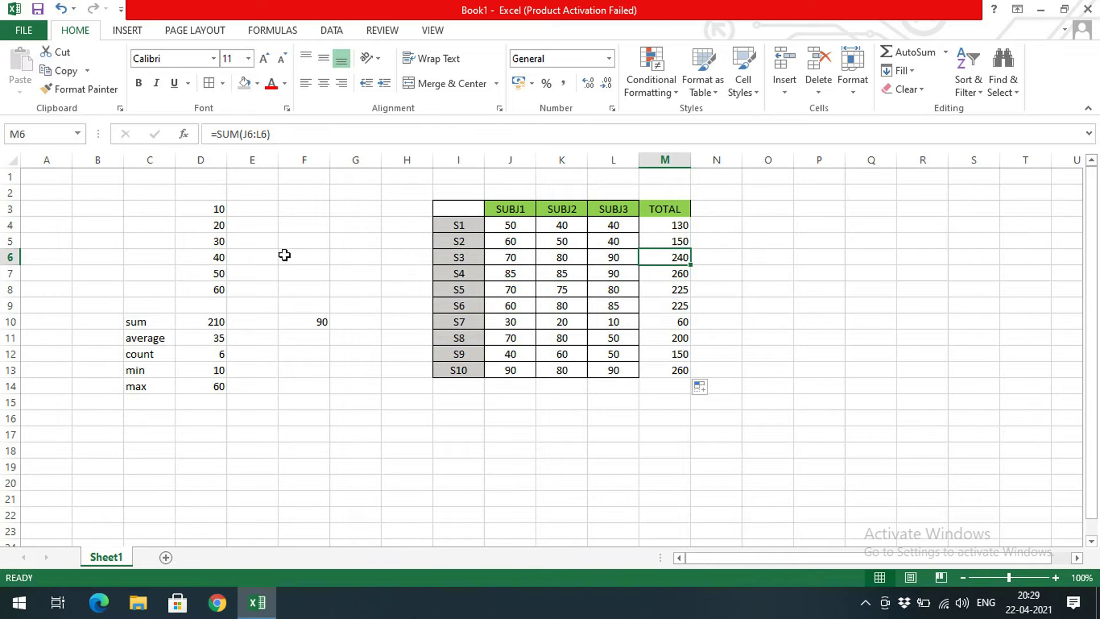
left_click(643, 270)
left_click(667, 229)
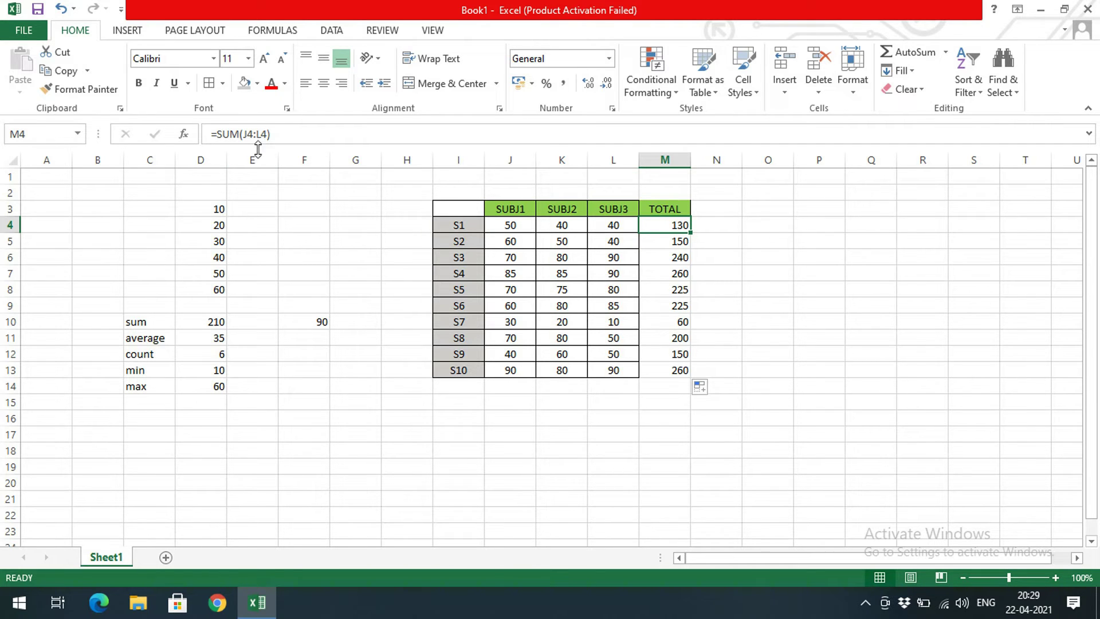
left_click(646, 270)
left_click(659, 226)
left_click(662, 241)
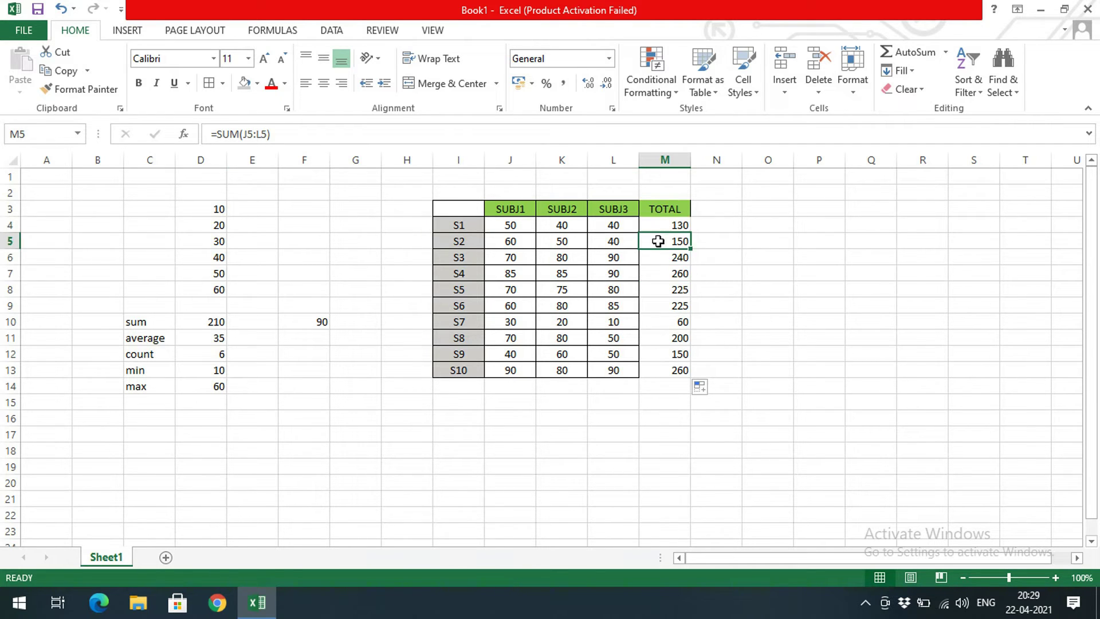
Step: Centre the contents of the TOTAL column M3:M13 and apply all borders to it
left_click_drag(673, 225, 660, 369)
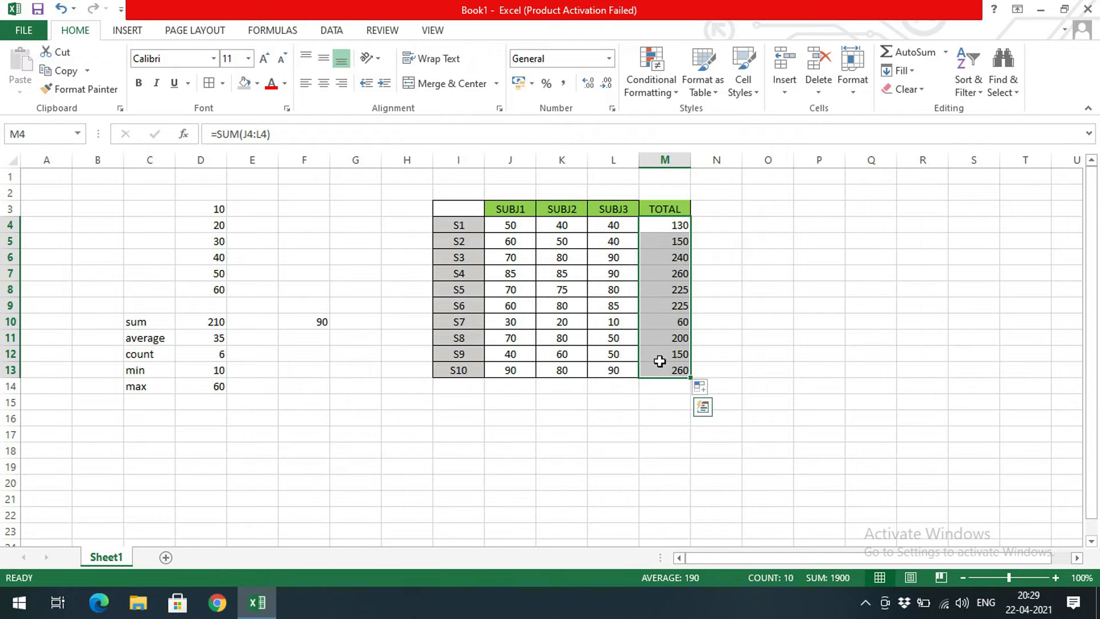
left_click_drag(651, 212, 663, 369)
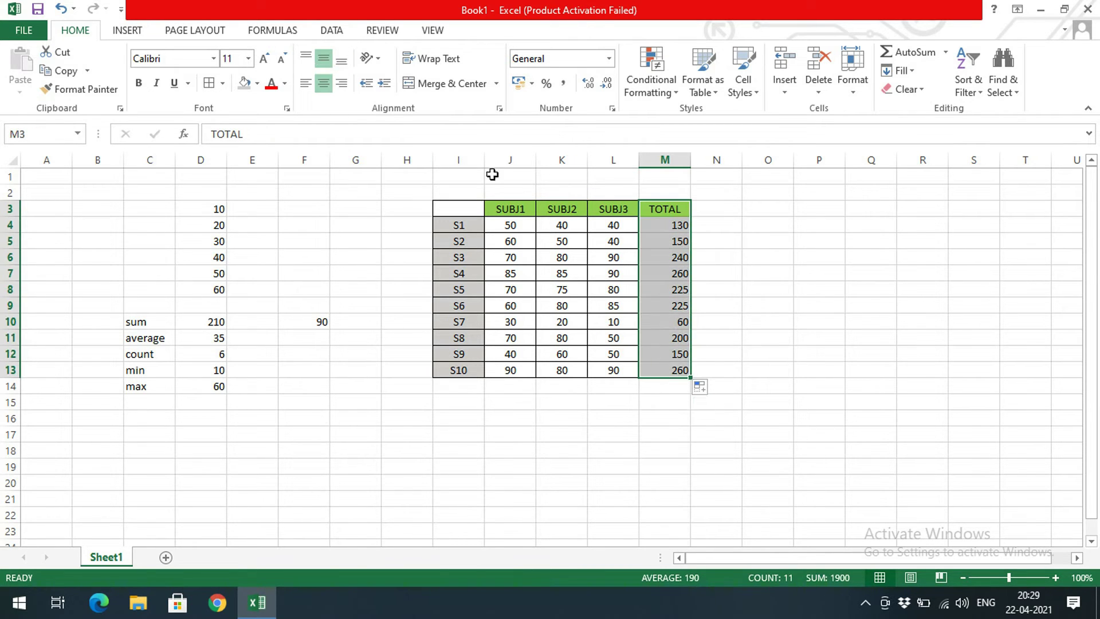
left_click(324, 83)
left_click(324, 83)
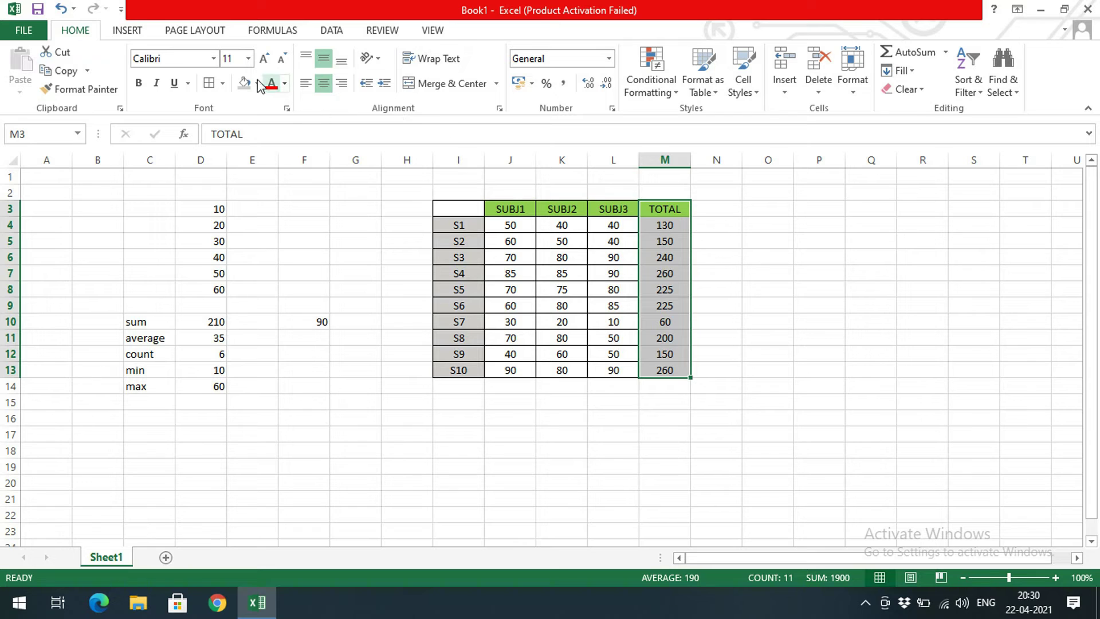
left_click(696, 241)
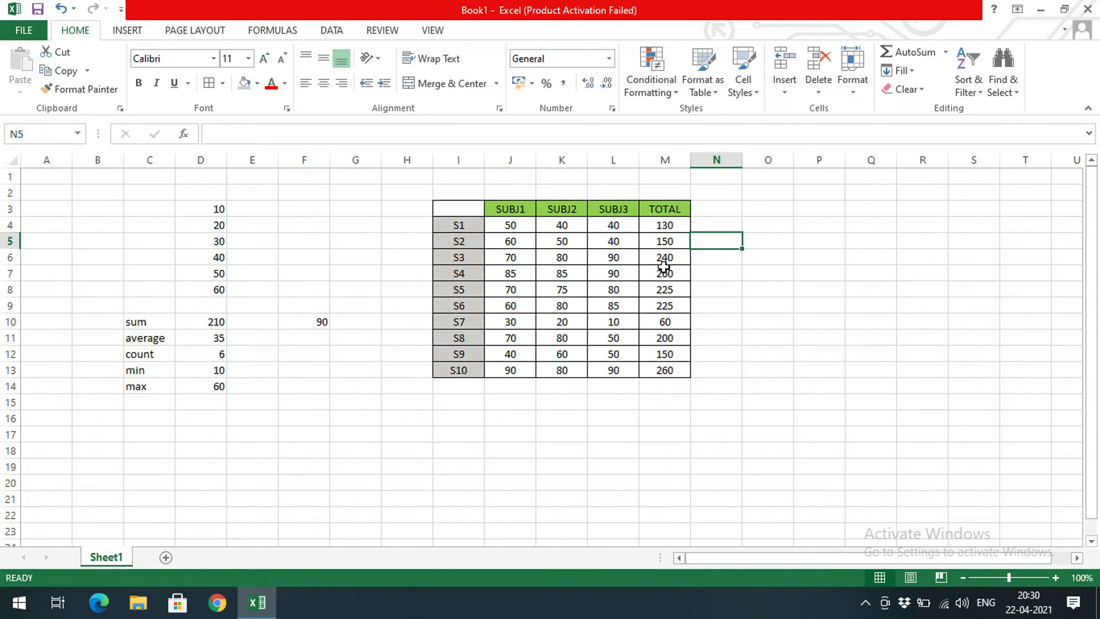
Step: Label cell L14 MAX and calculate the highest total in M14 with a MAX formula over M4:M13
left_click_drag(659, 385, 659, 403)
left_click(609, 387)
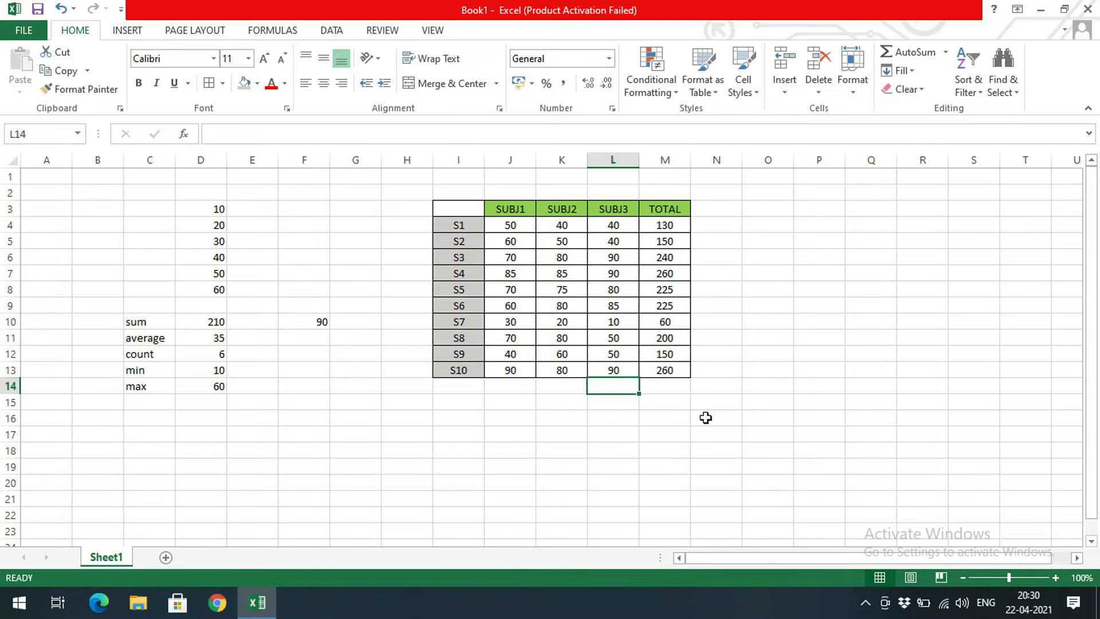
type("MAX")
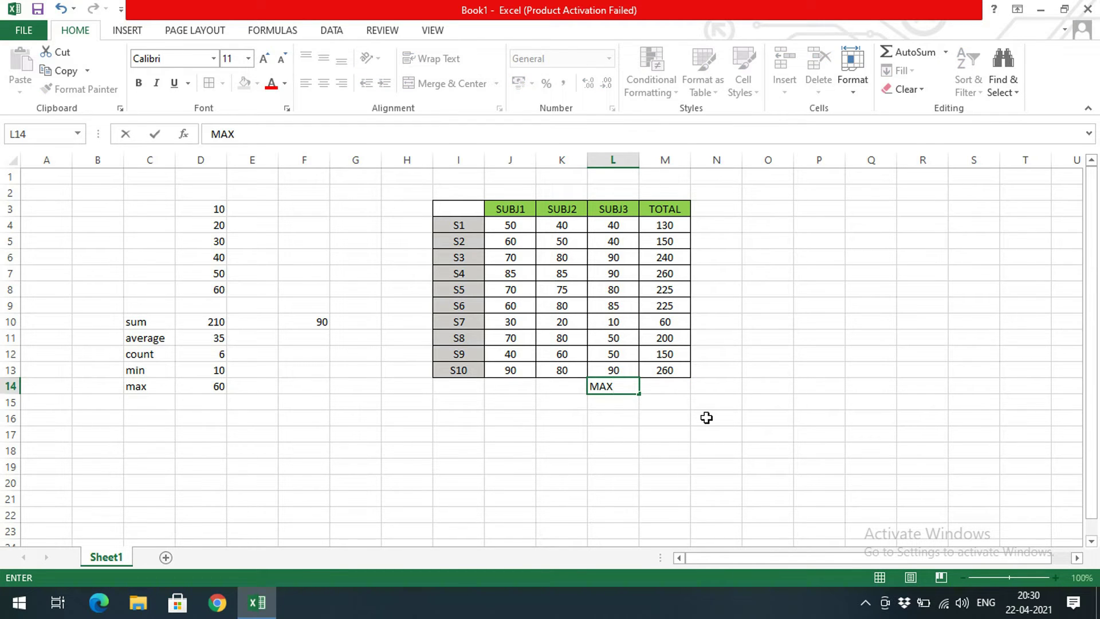
key("Tab")
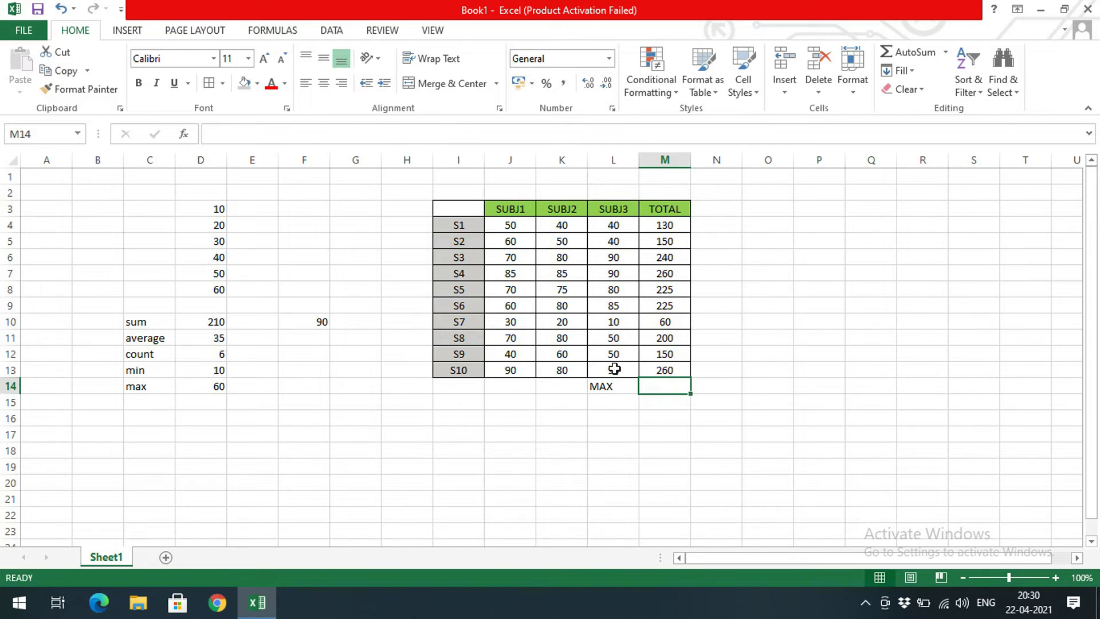
type("=MAX(")
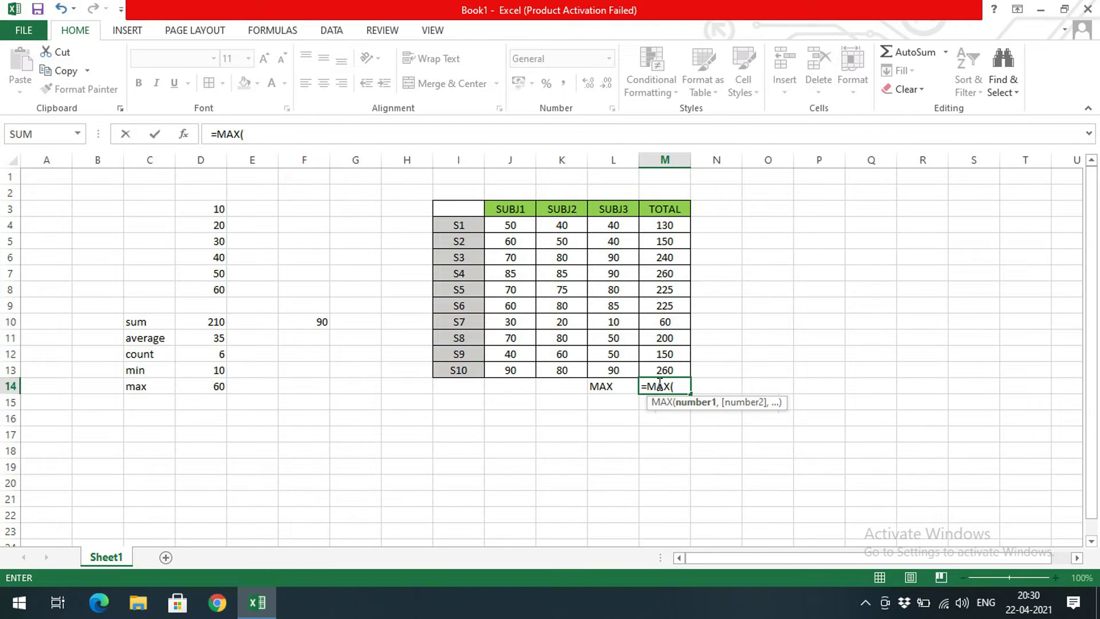
left_click(664, 226)
left_click(667, 368, "shift")
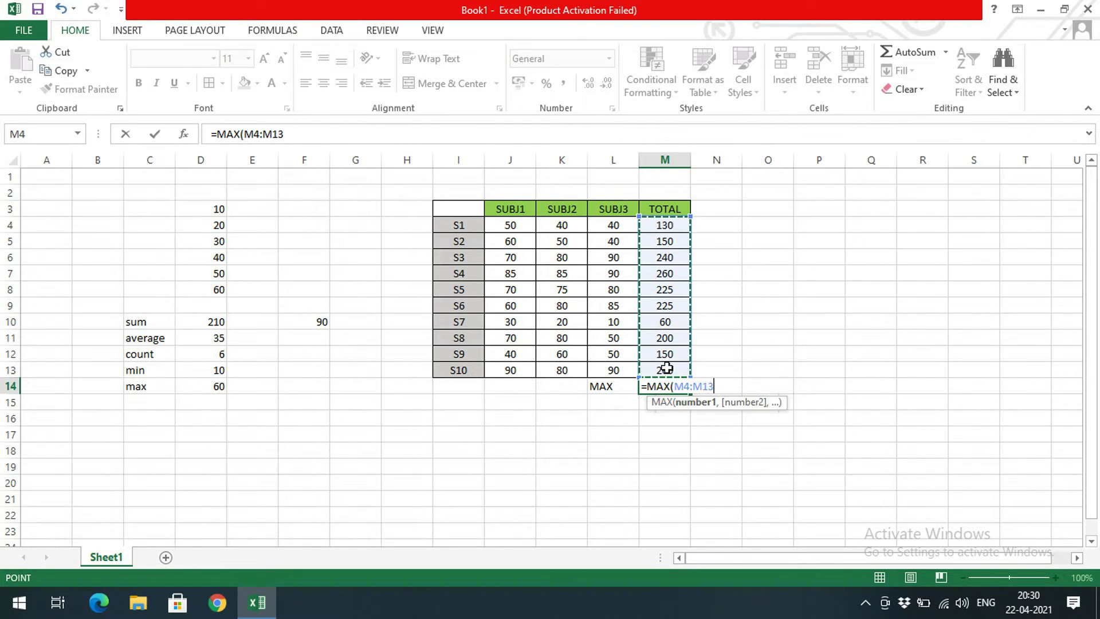
key("Return")
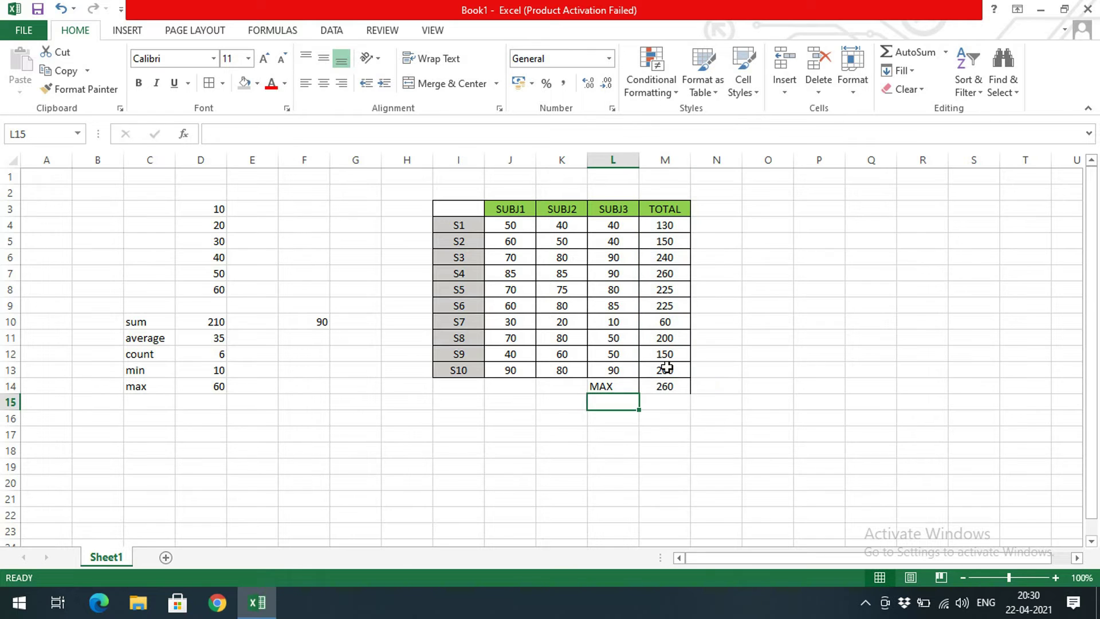
left_click(675, 387)
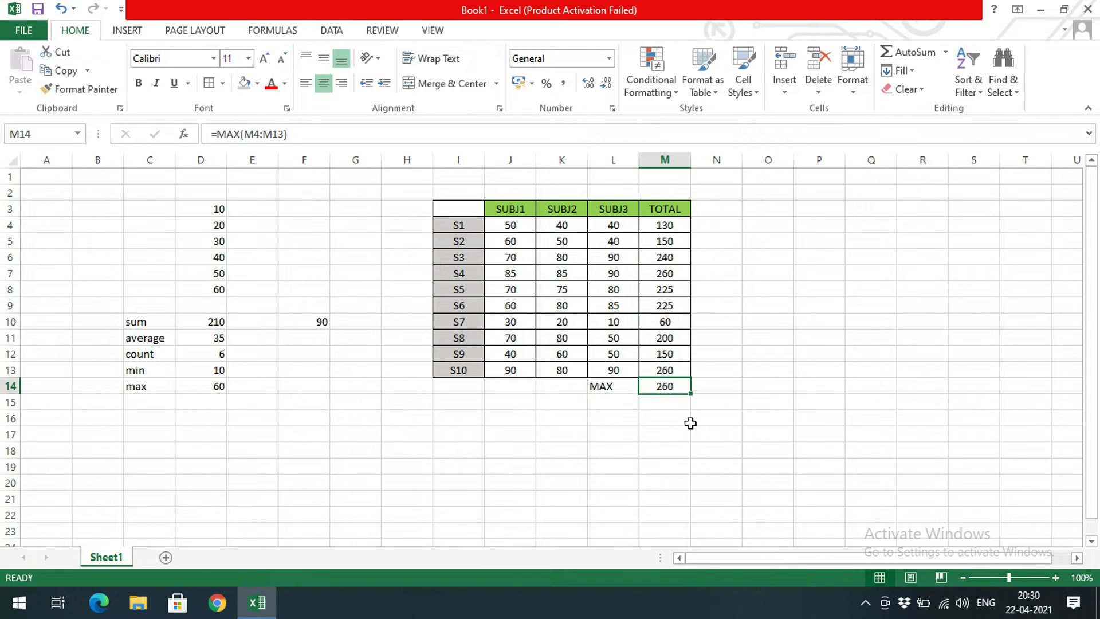
Step: Label cell L15 MIN and calculate the lowest total in M15 with a MIN formula over M4:M13
left_click(636, 403)
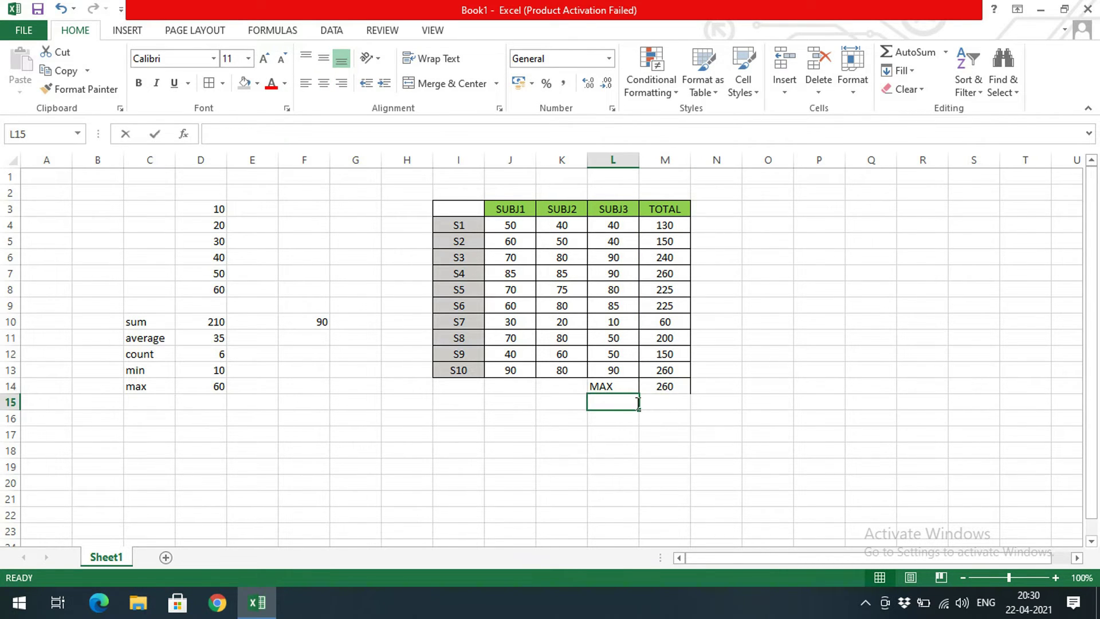
type("MIN")
key("Tab")
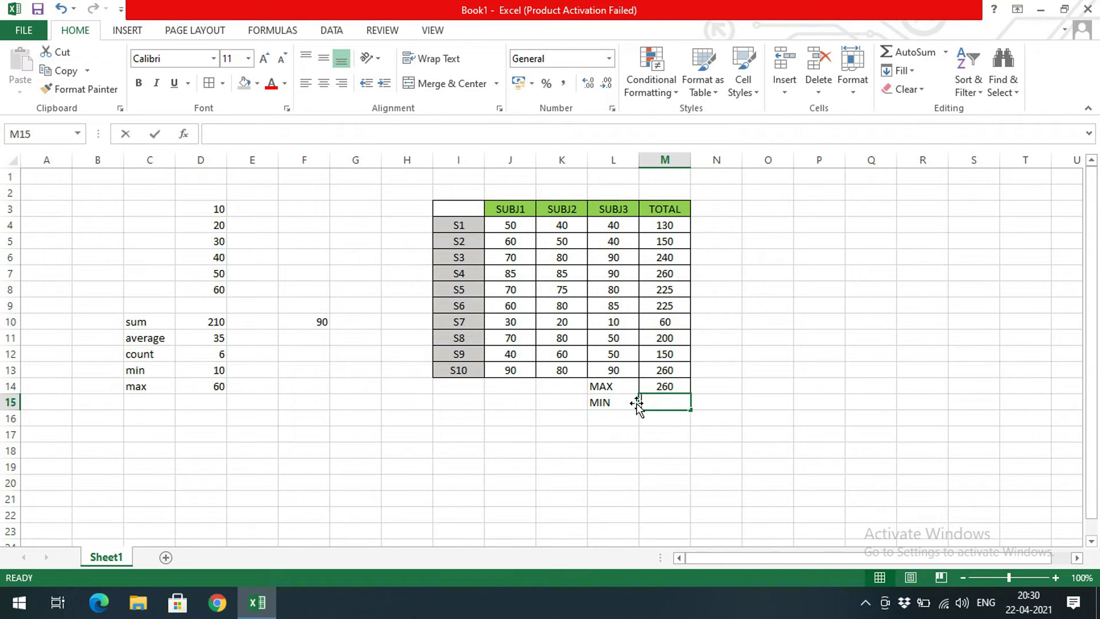
type("=MIN(")
left_click_drag(671, 225, 679, 366)
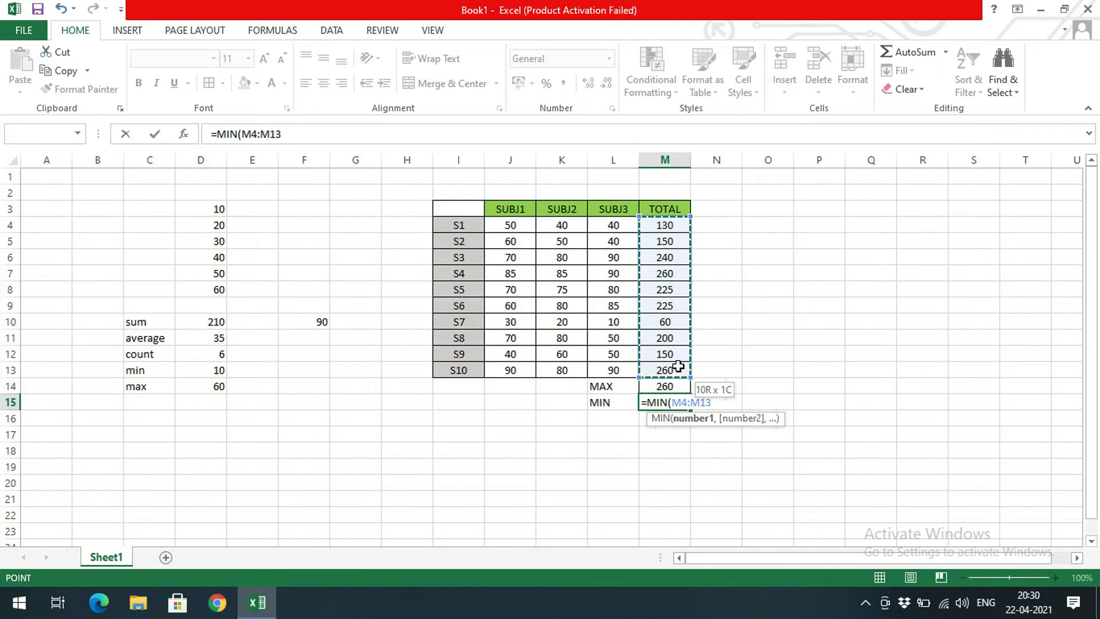
key("Return")
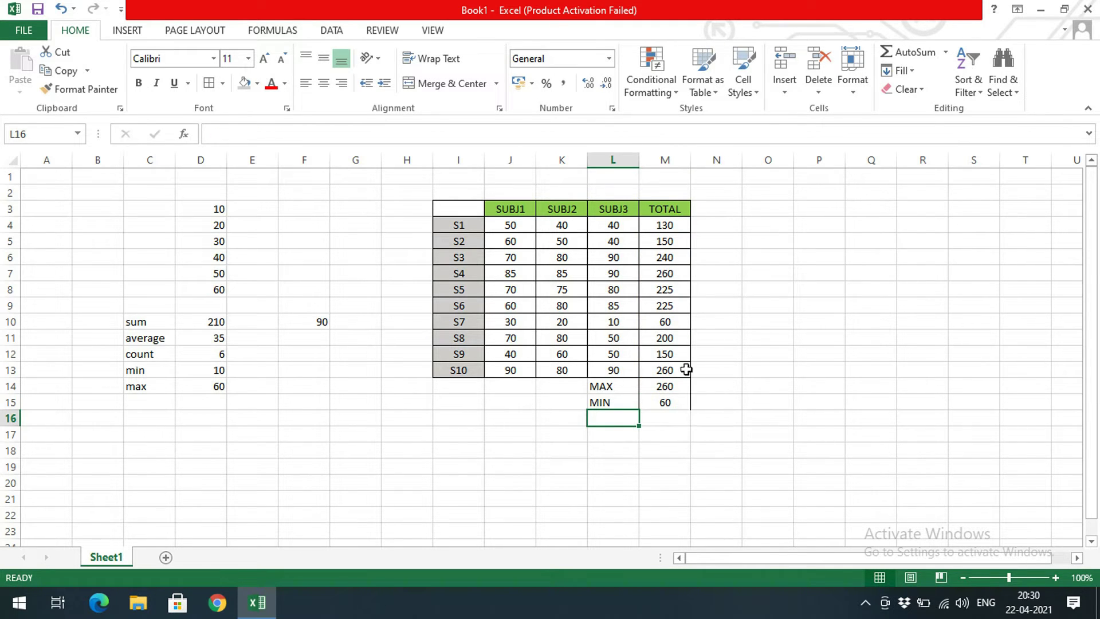
left_click(673, 324)
Step: Label cell L16 AVG and calculate the mean total in M16 with an AVERAGE formula over M4:M13
left_click(635, 422)
type("PS")
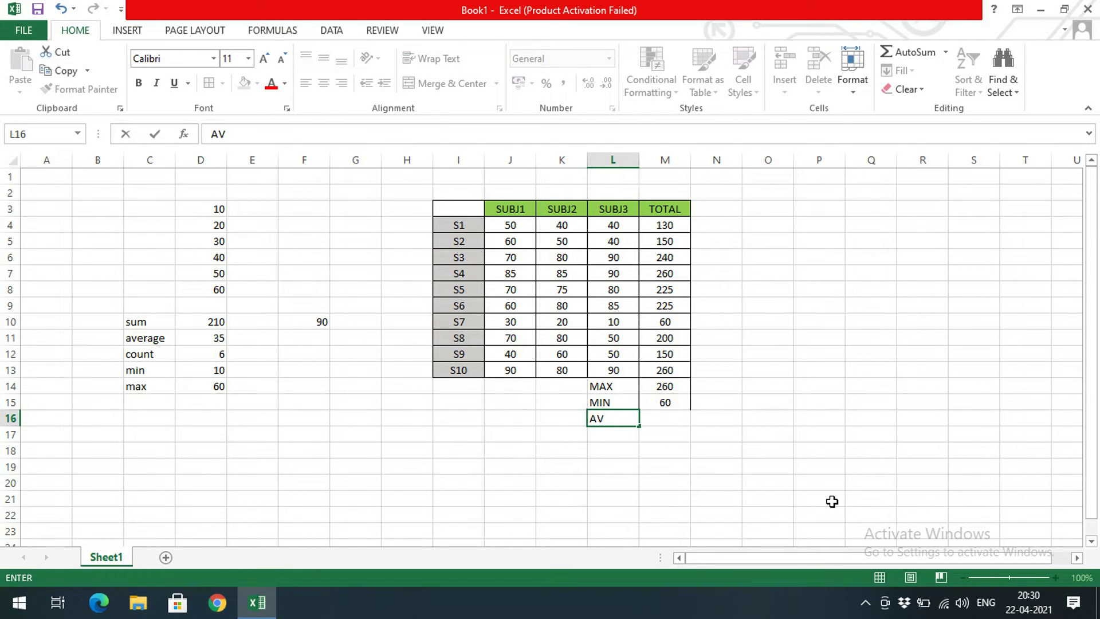
key("Tab")
type("=AVERAGE")
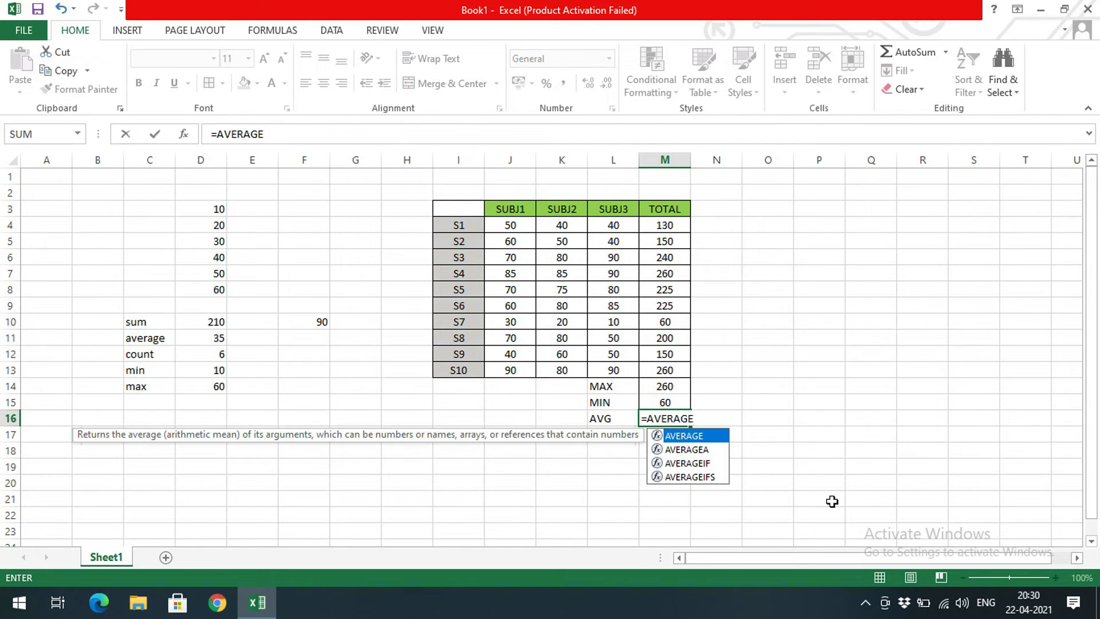
type("(")
left_click(668, 225)
left_click_drag(685, 377, 682, 372)
key("Return")
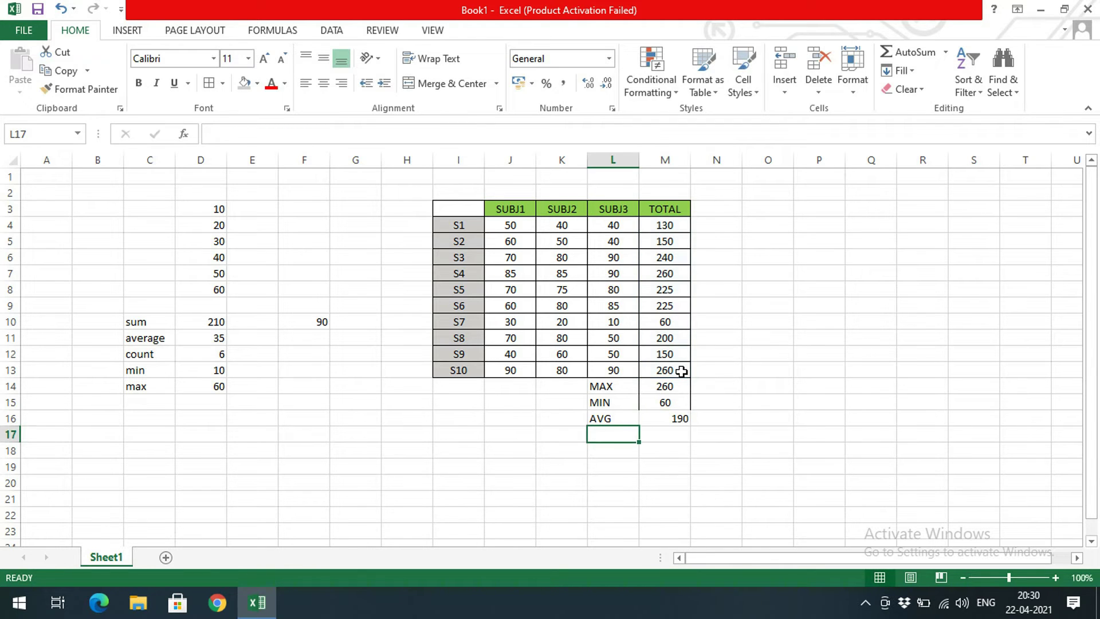
Step: Centre the MAX, MIN and AVG labels and their results in L14:M16
left_click_drag(628, 418, 651, 417)
left_click(323, 83)
left_click(714, 231)
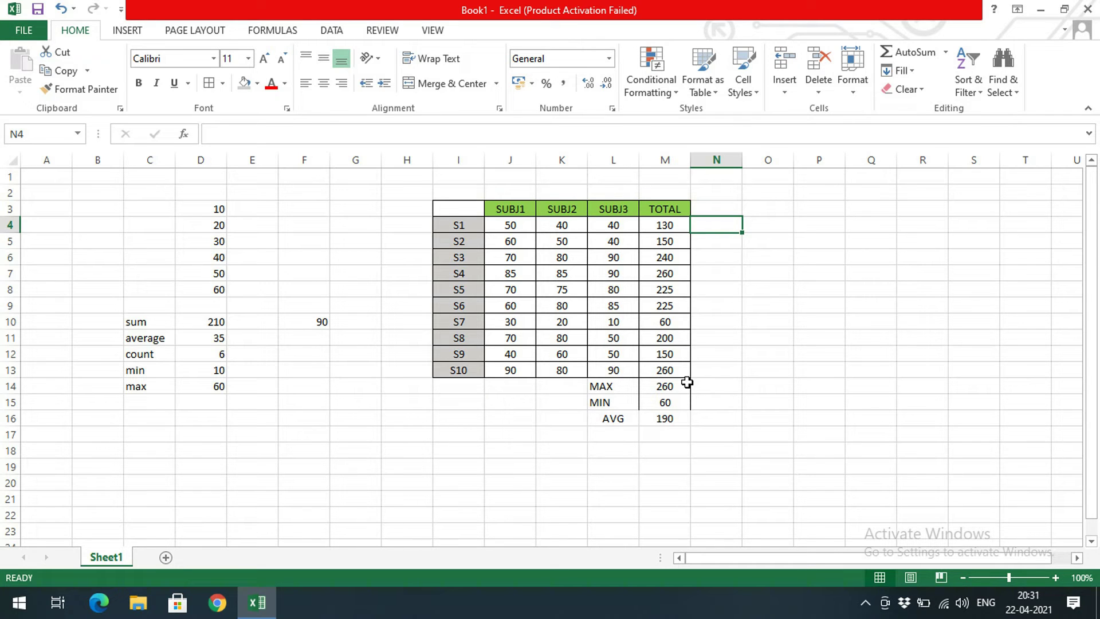
left_click(611, 388)
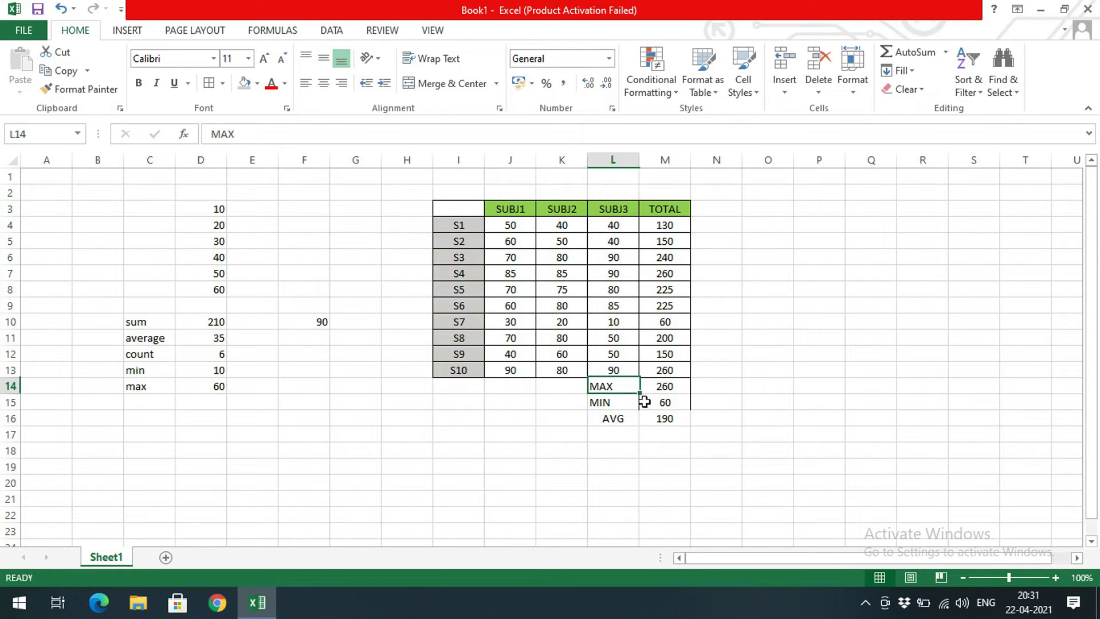
left_click_drag(644, 402, 664, 421)
left_click(324, 83)
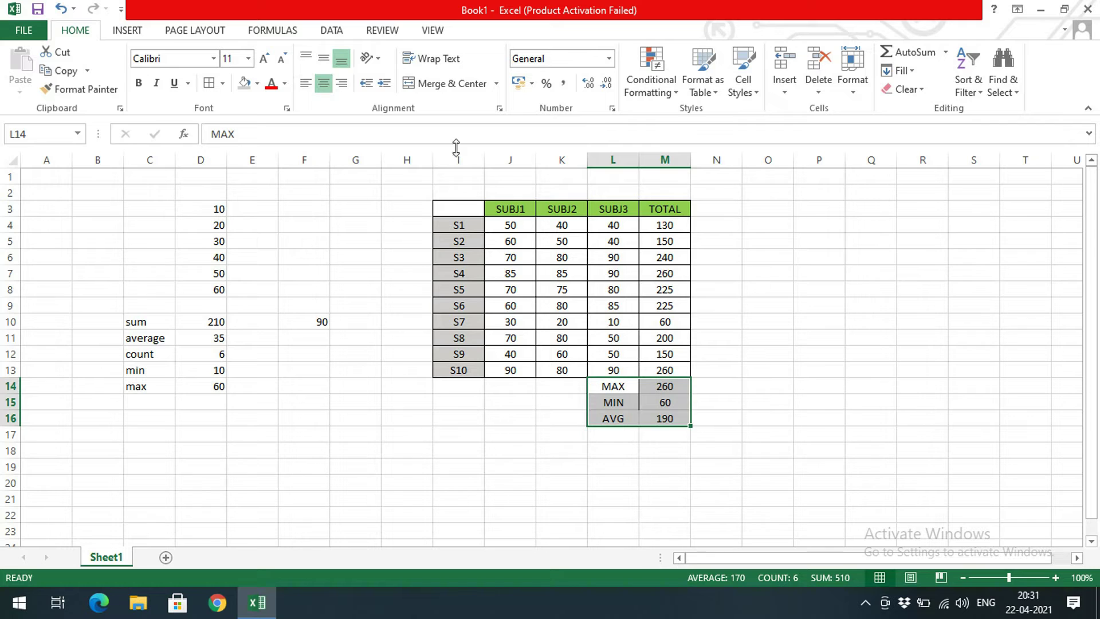
Step: Calculate the S1 percentage in cell N4 with the formula =(M4/300)*100
left_click(711, 229)
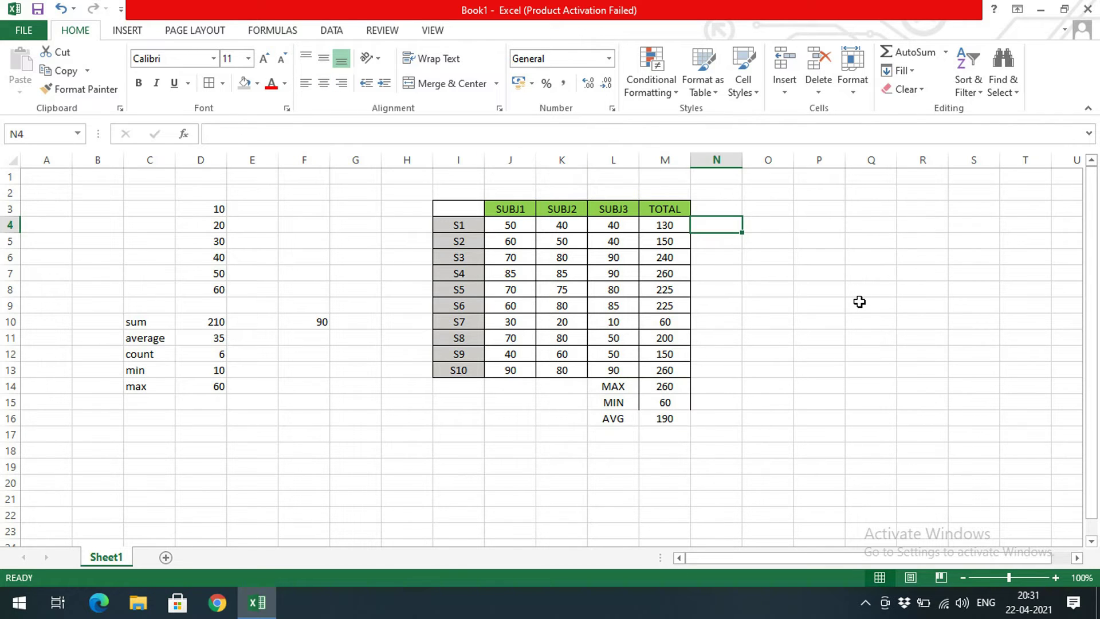
type("=")
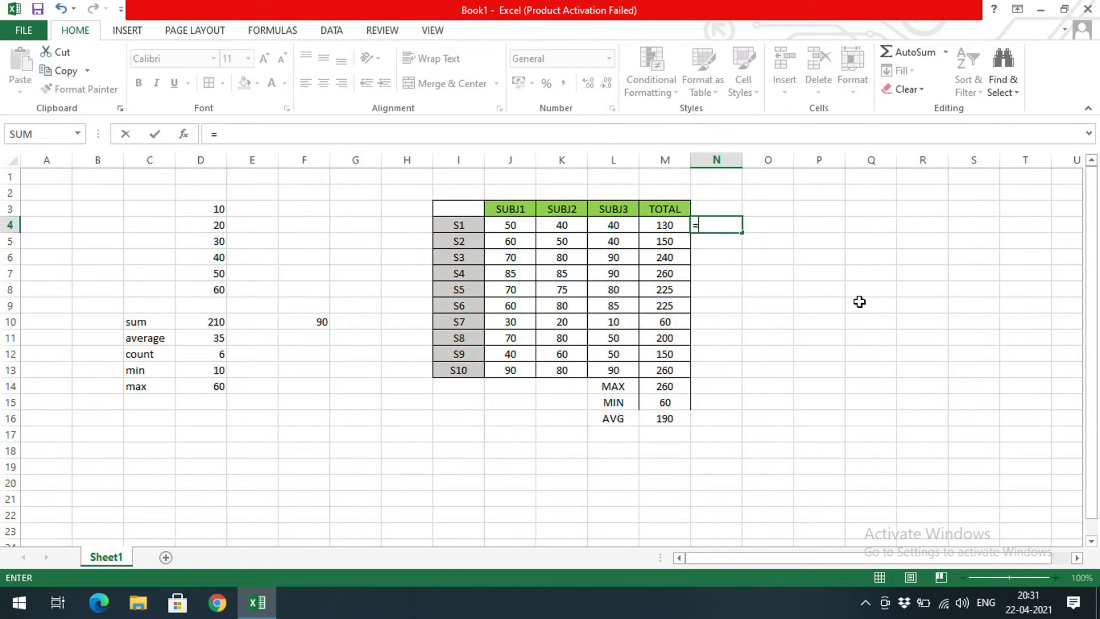
left_click(659, 228)
type("/300")
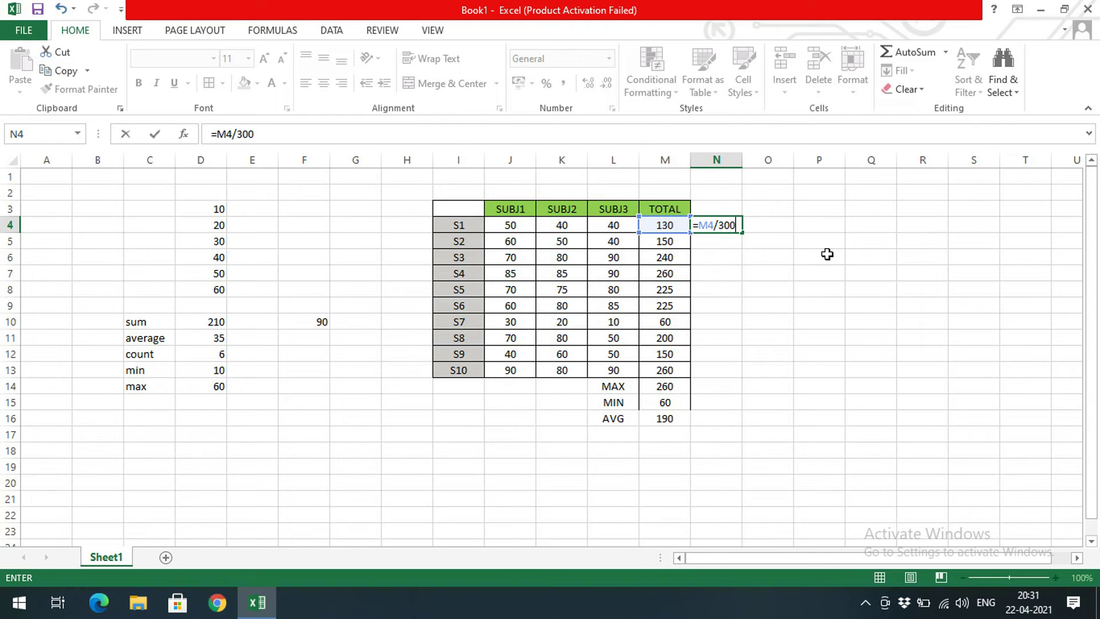
left_click(696, 224)
type("(")
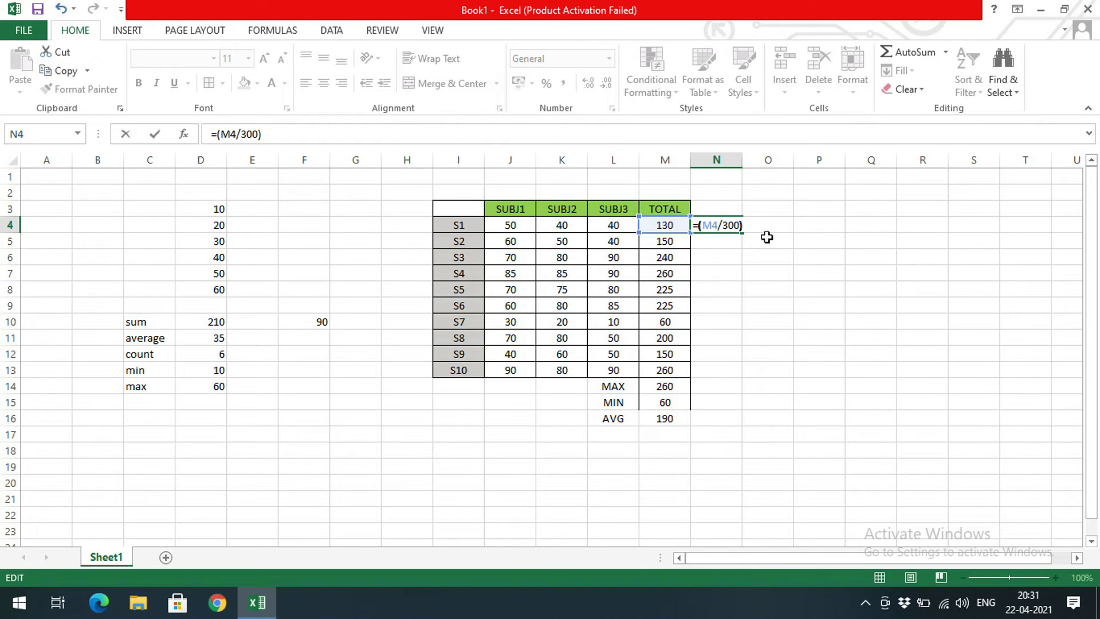
left_click(530, 138)
type("*100")
key("Return")
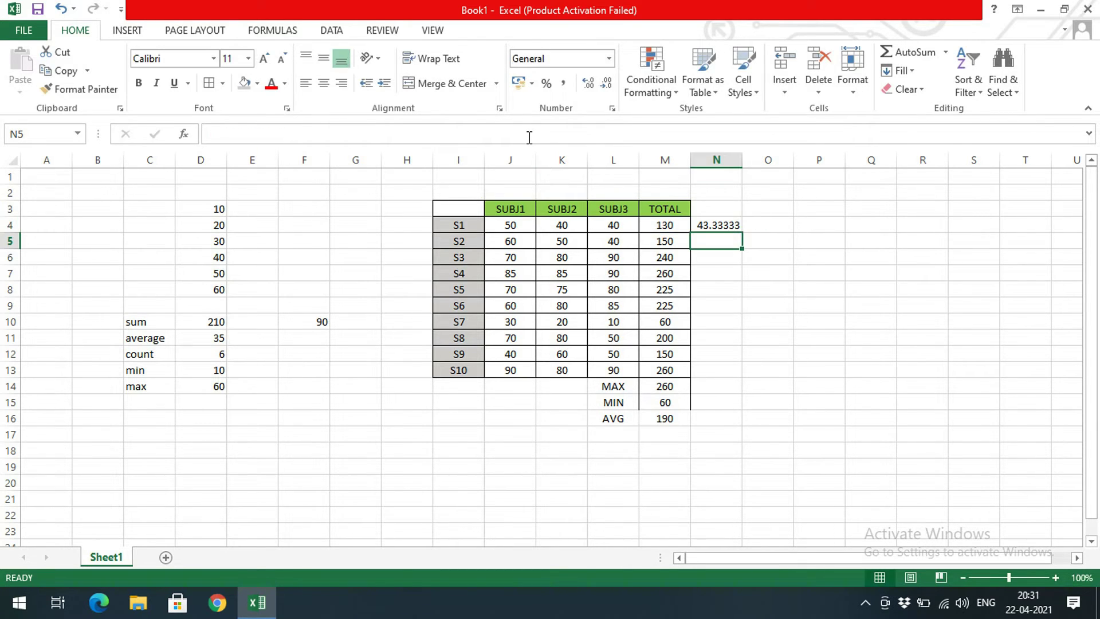
Step: Fill the percentage formula down column N from N4 and clear the extra results in N14:N15
left_click(710, 226)
double_click(742, 233)
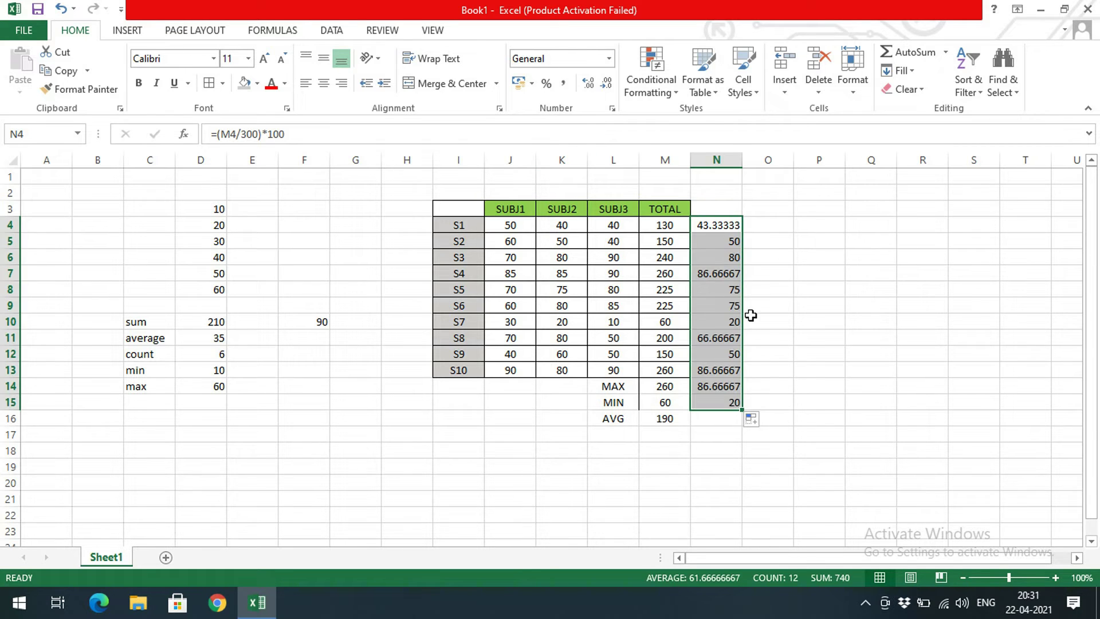
left_click_drag(730, 389, 737, 406)
key("Delete")
left_click(871, 418)
Step: Add a PERCENTAGE header in cell N3 and widen column N to fit it
left_click(703, 208)
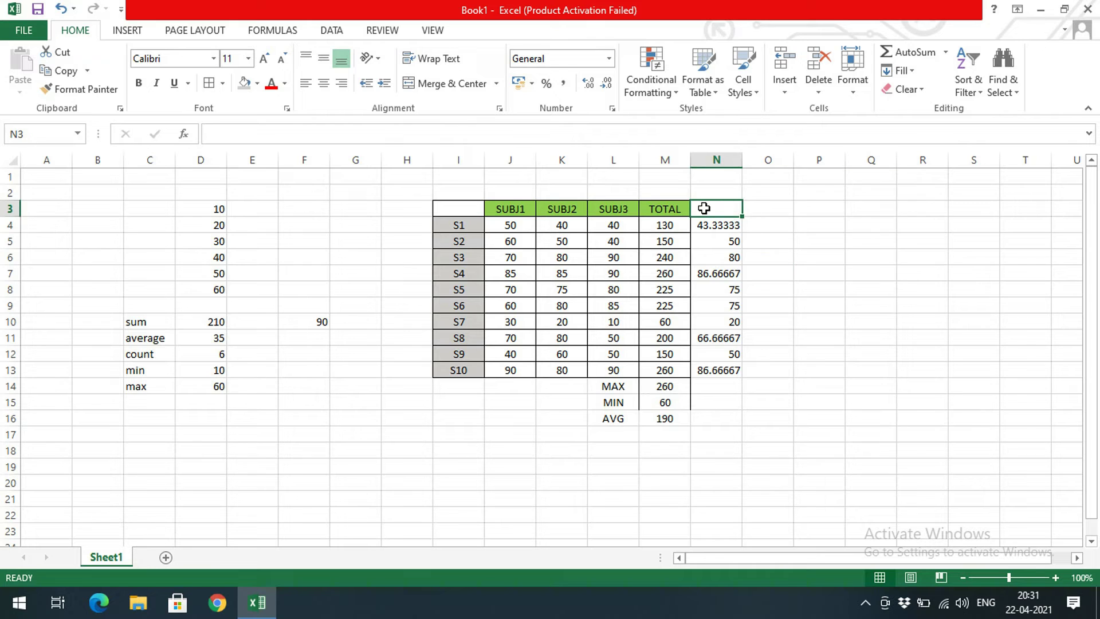
type("PERCENTAGE")
key("Return")
left_click(729, 204)
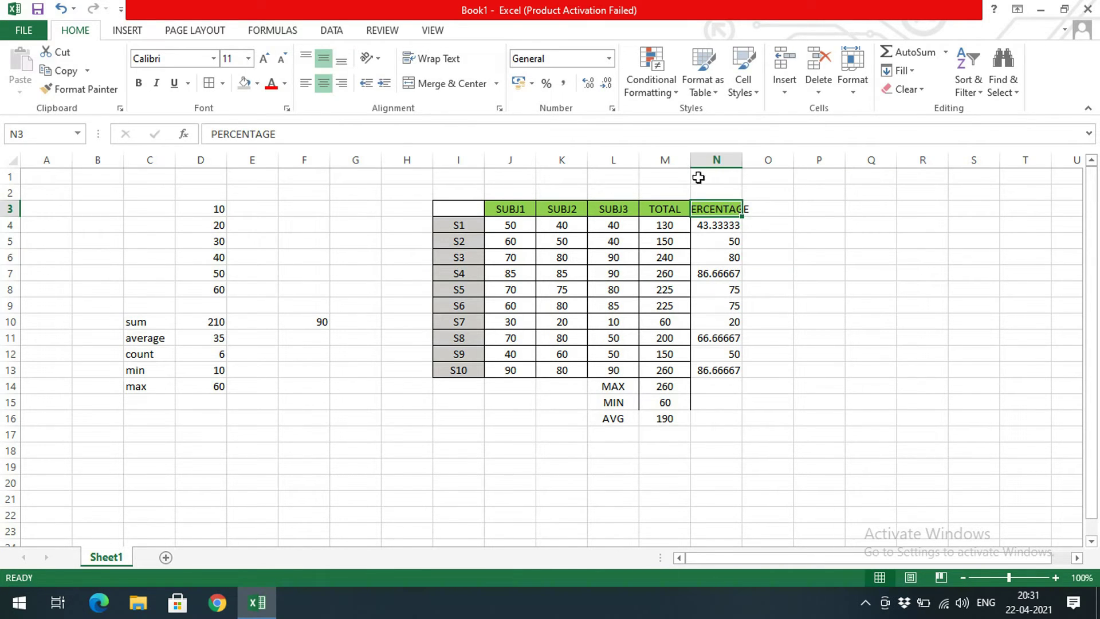
double_click(742, 160)
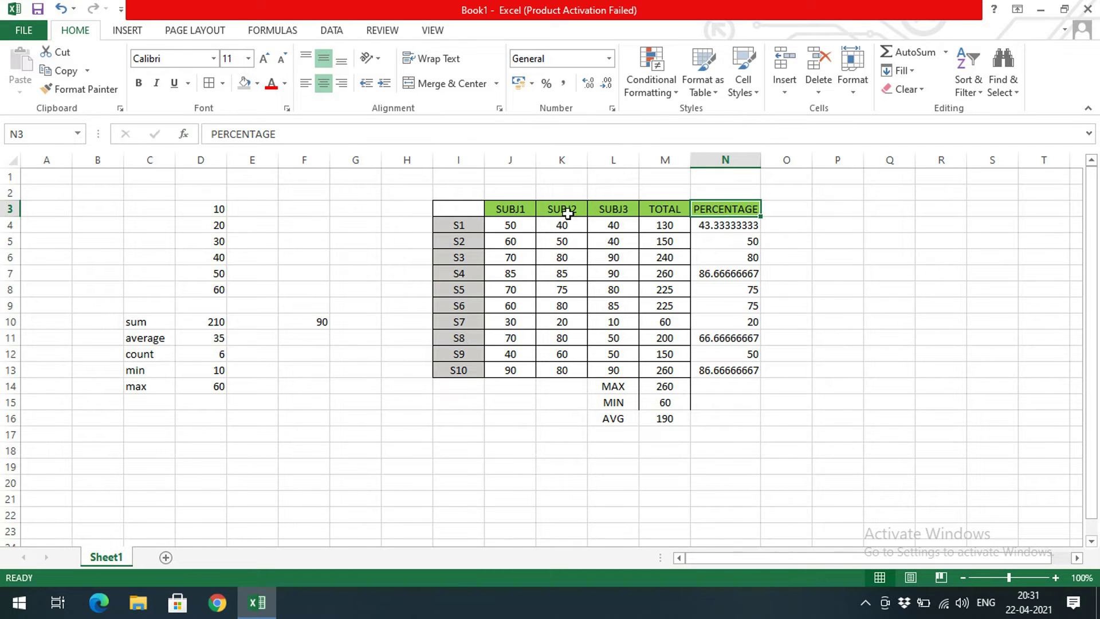
Step: Apply all borders to the percentage values in N4:N13
left_click_drag(710, 224, 750, 372)
left_click(209, 83)
left_click(784, 241)
Step: Round the S1 percentage to a whole number in cell O4 with the formula =ROUND(N4,0)
left_click(797, 224)
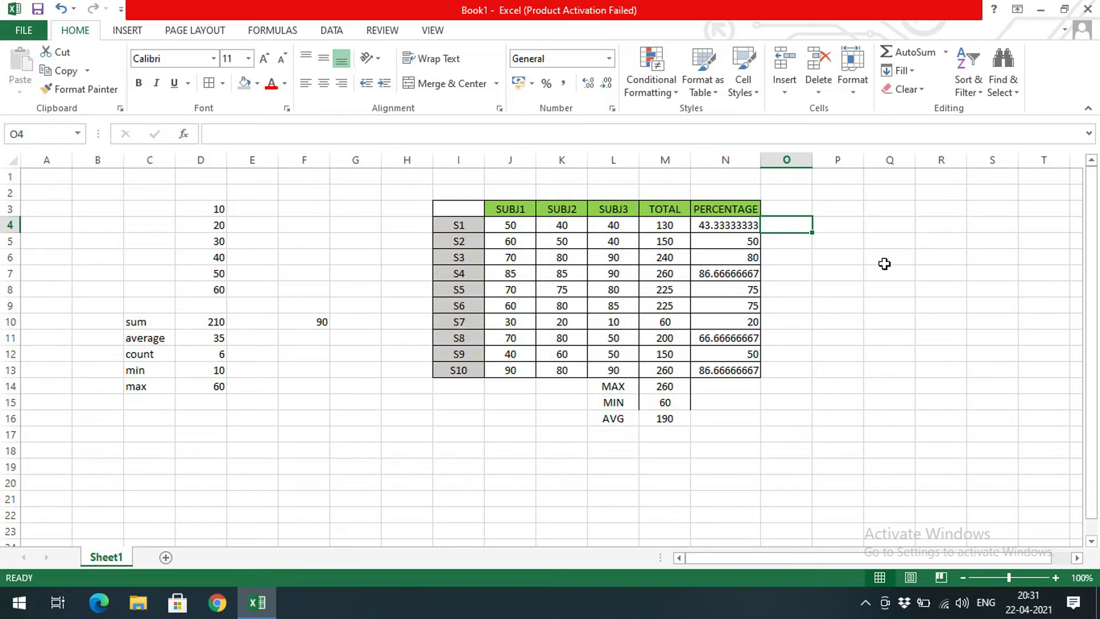
type("=ROUND(")
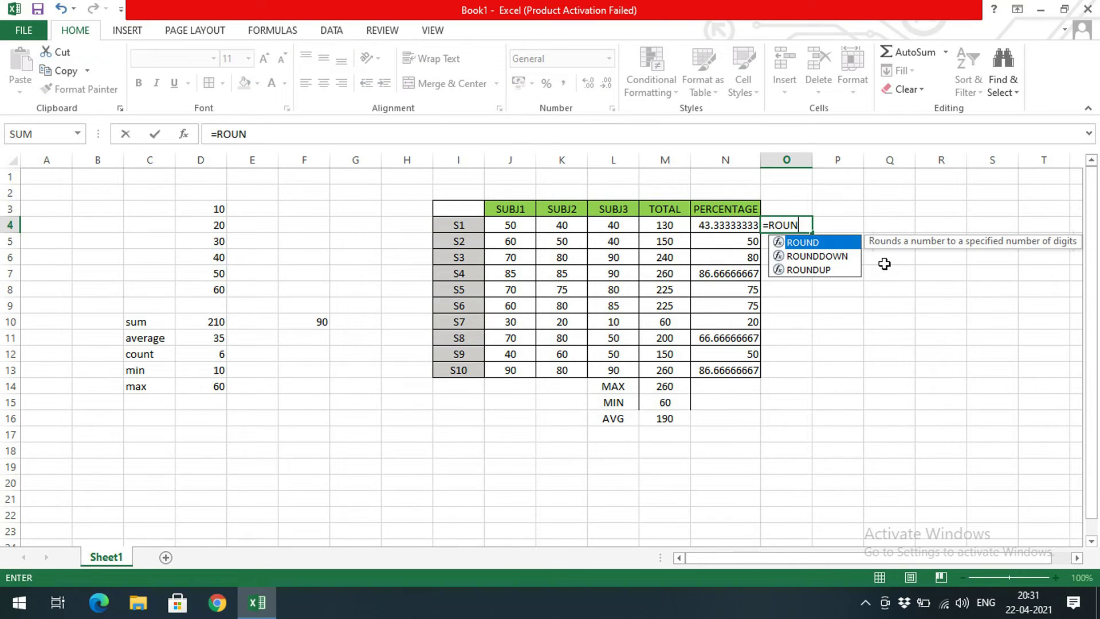
left_click(733, 229)
type(",")
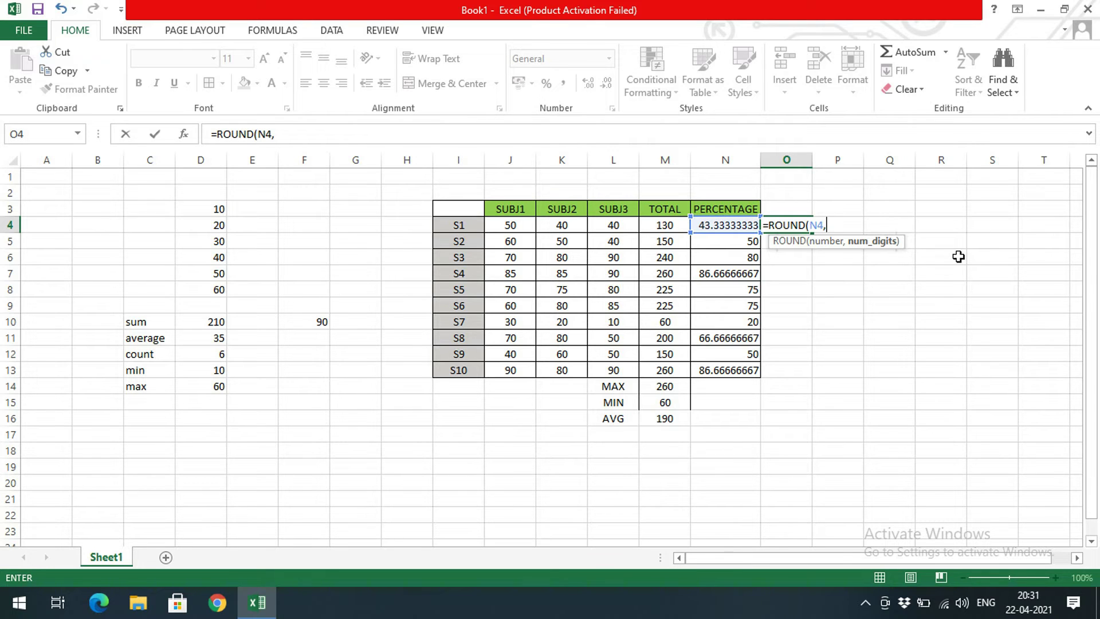
type("0")
key("Return")
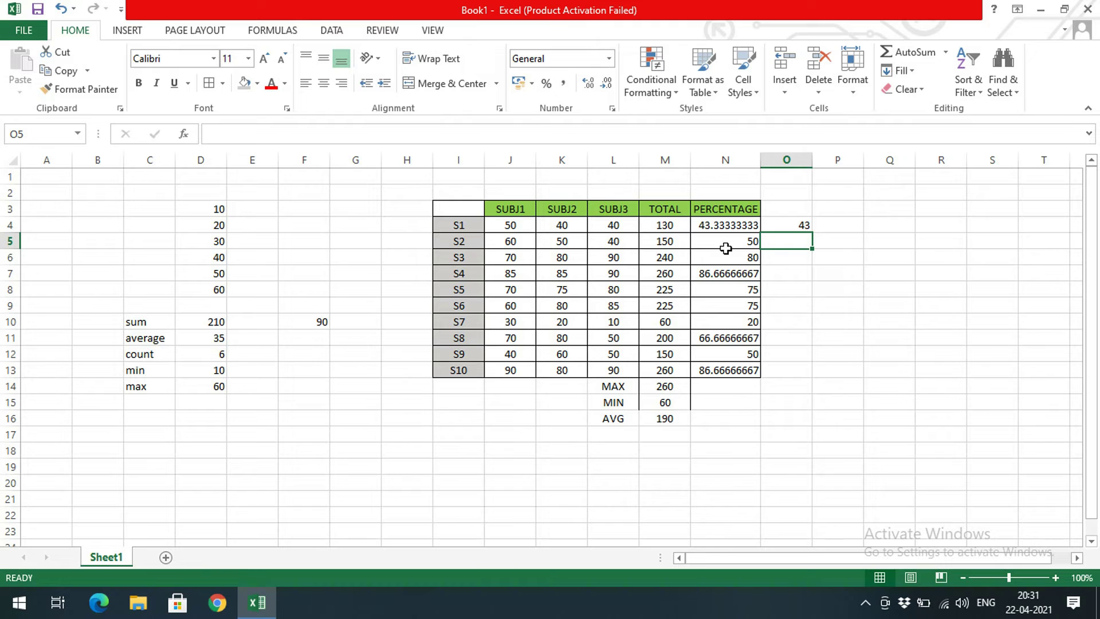
left_click(805, 225)
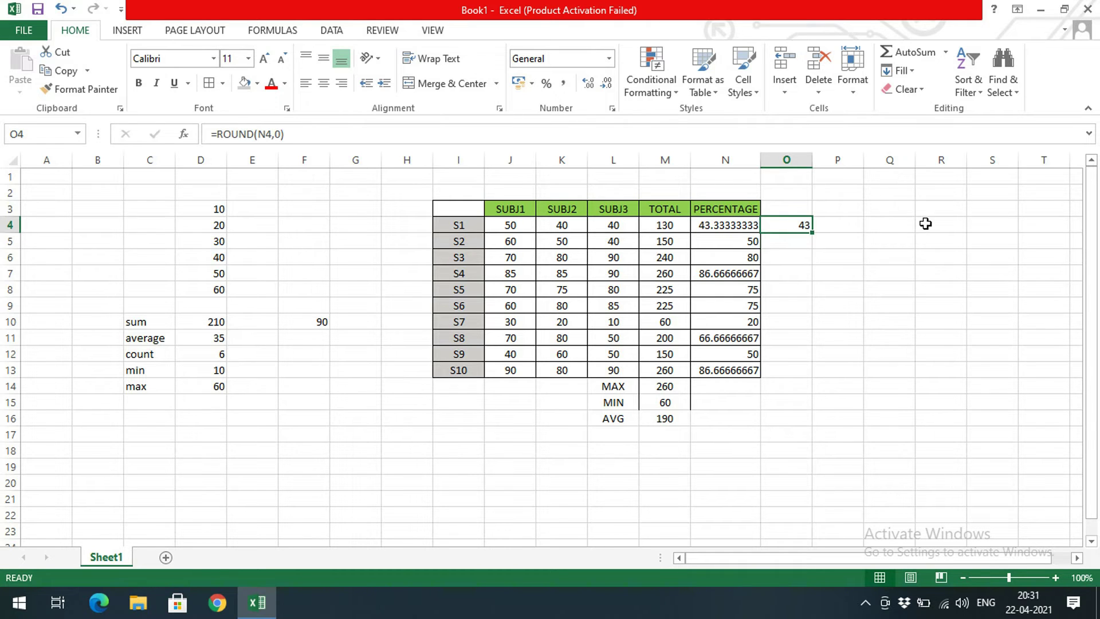
Step: Change the S1 rounding formula in O4 to two decimal places, making it =ROUND(N4,2)
left_click(281, 134)
key("BackSpace")
type("2")
key("shift+Return")
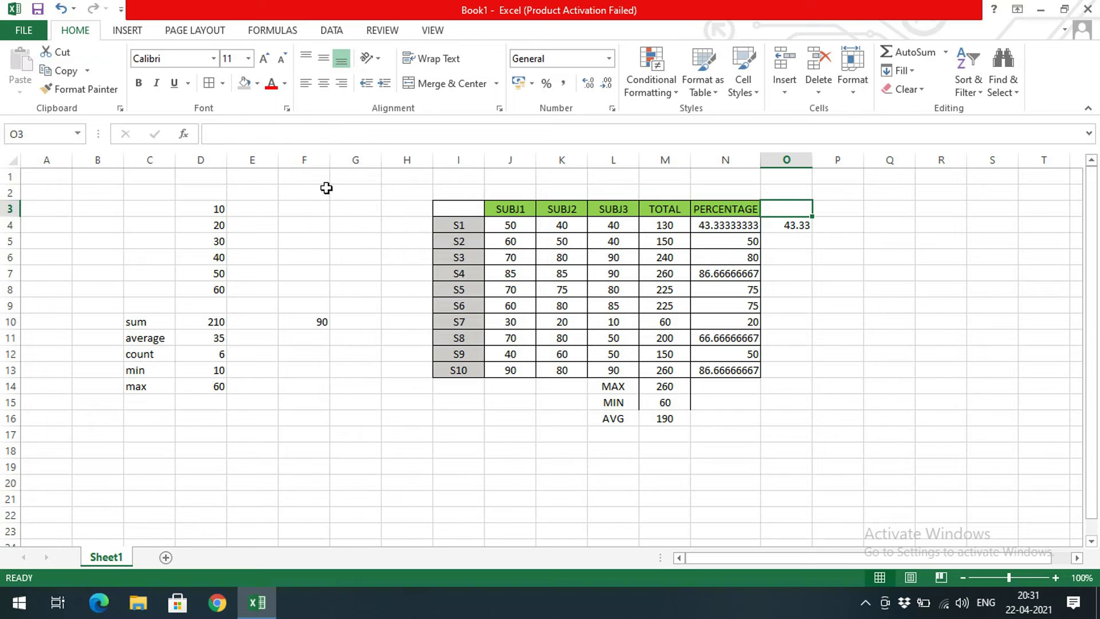
Step: Fill the ROUND formula from O4 down to O13 and clear the extra results below the table
left_click(789, 225)
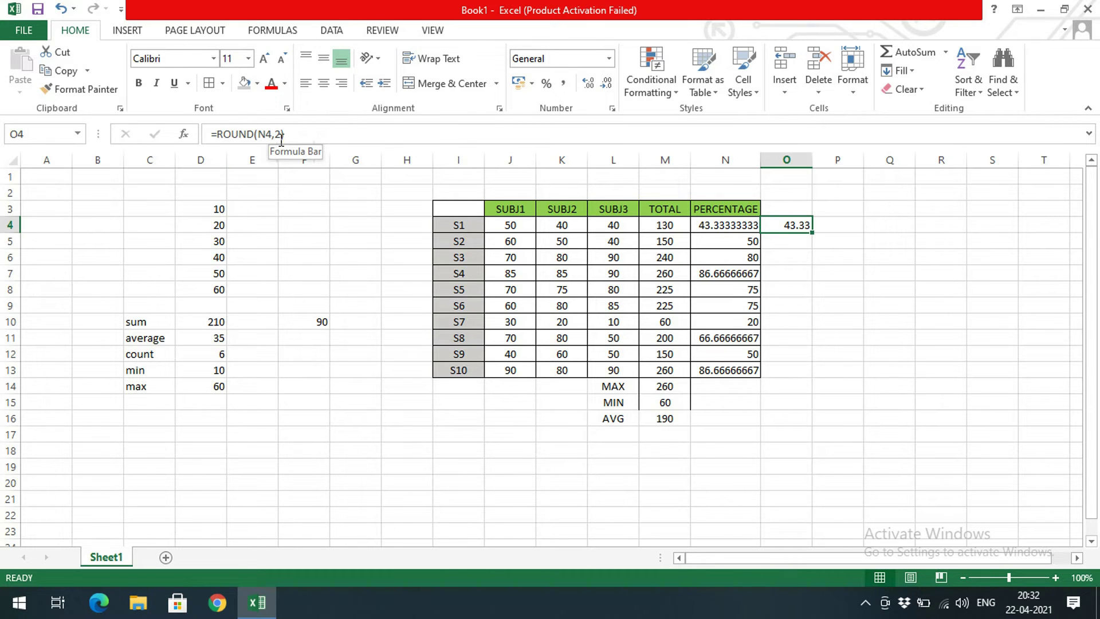
left_click_drag(811, 233, 807, 402)
key("Delete")
left_click(799, 225)
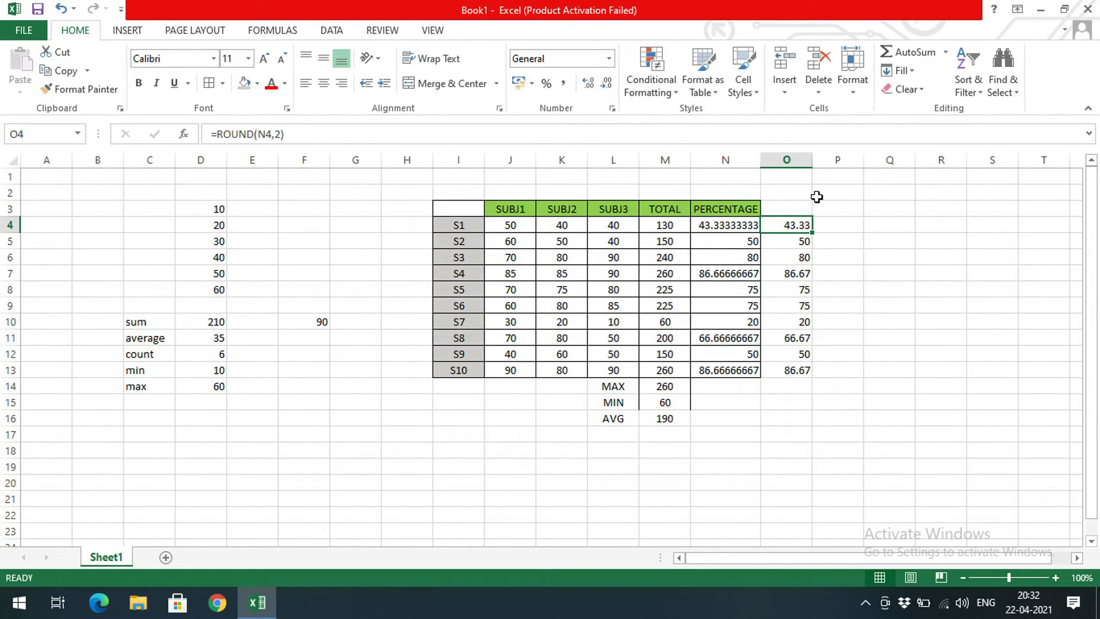
Step: Round the S1 percentage up to a whole number in cell P4 with =ROUNDUP(O4,0)
left_click(829, 229)
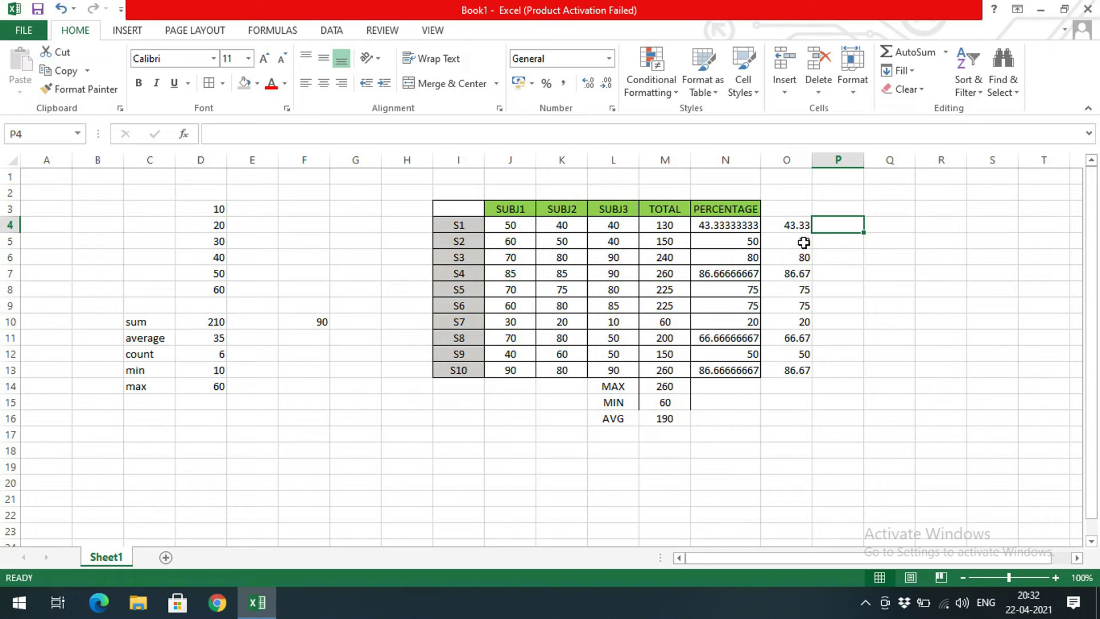
type("=SR")
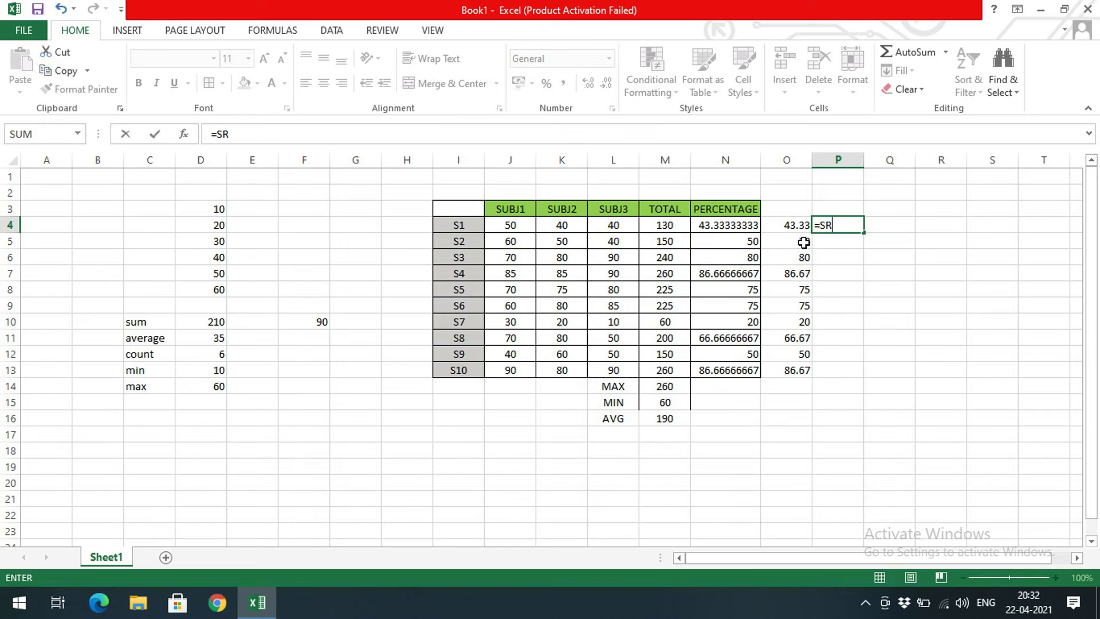
key("BackSpace")
key("BackSpace")
type("ROUND")
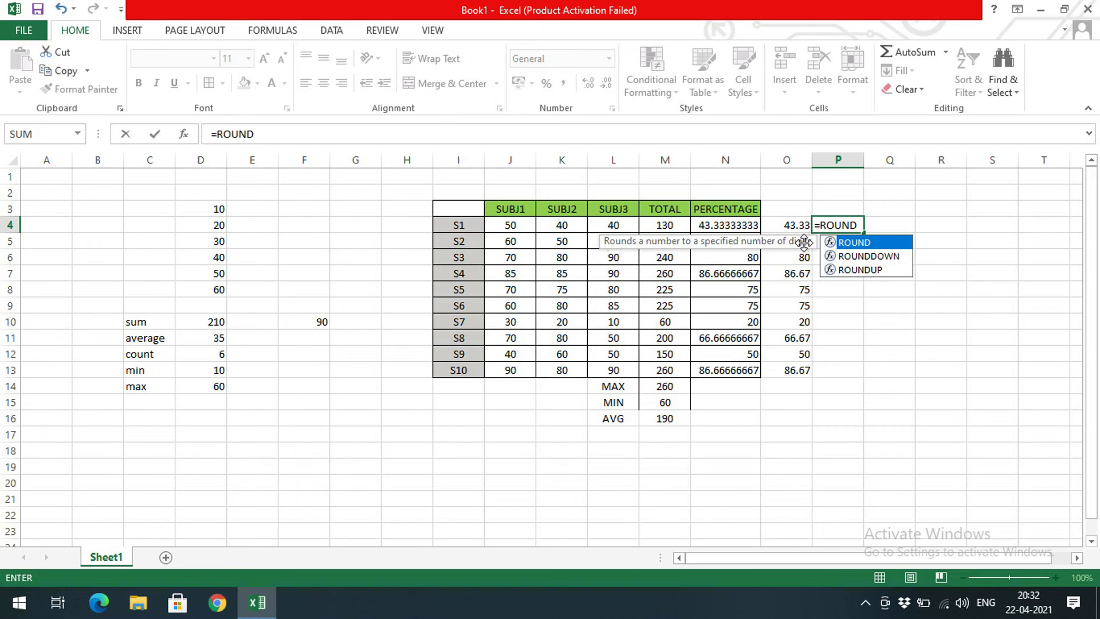
type("UP(")
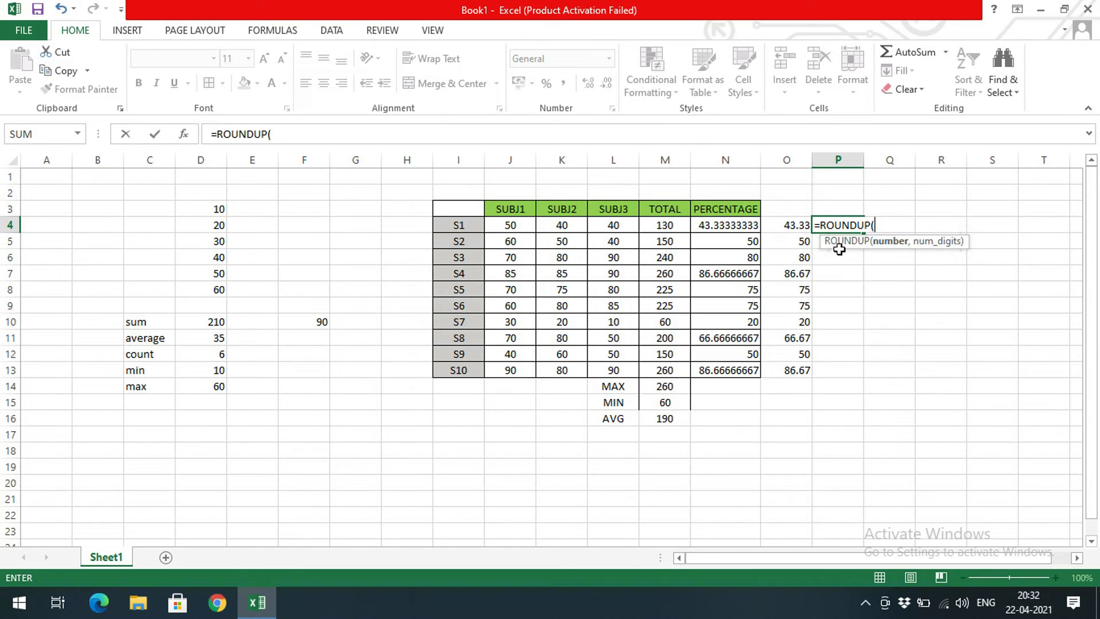
left_click(785, 226)
type(",")
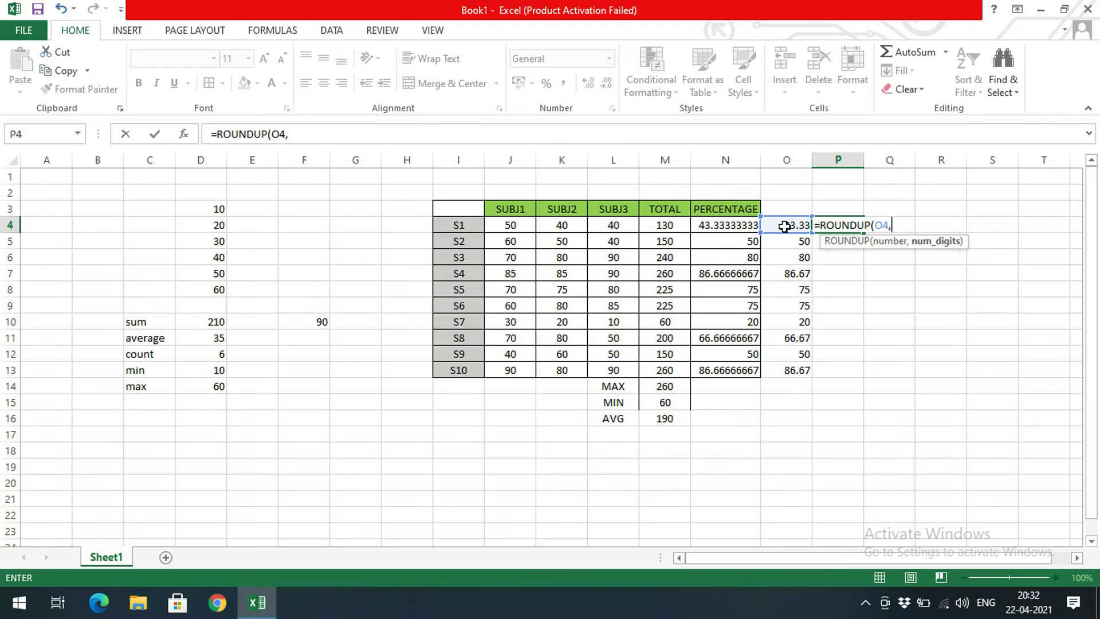
type("0)")
key("Return")
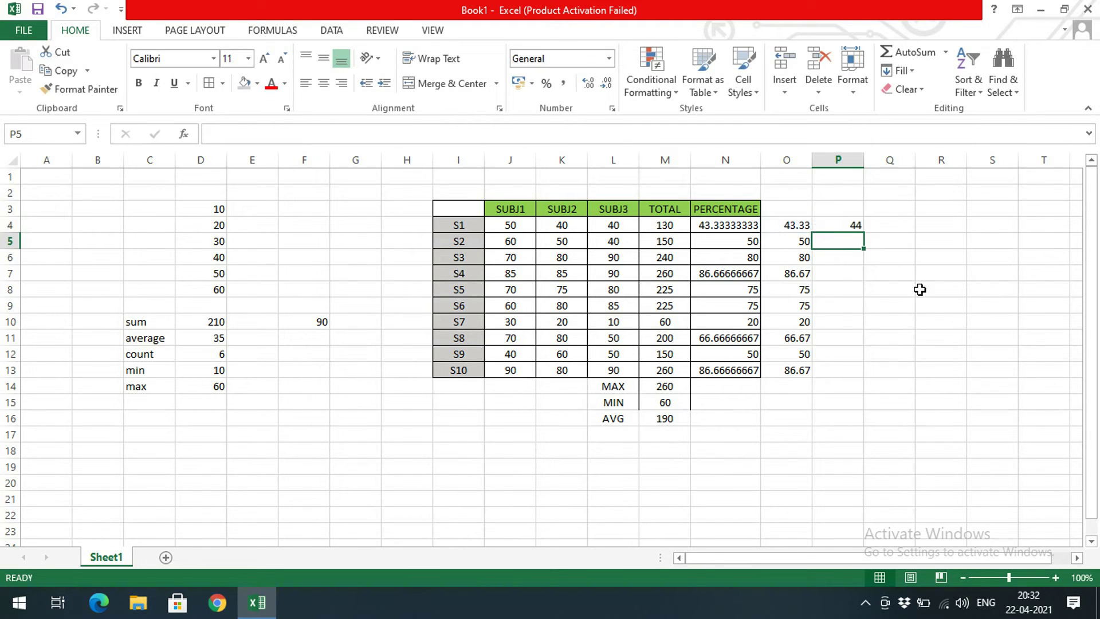
Step: Edit the formula in P4 to round down instead, making it =ROUNDDOWN(O4,0)
left_click(840, 226)
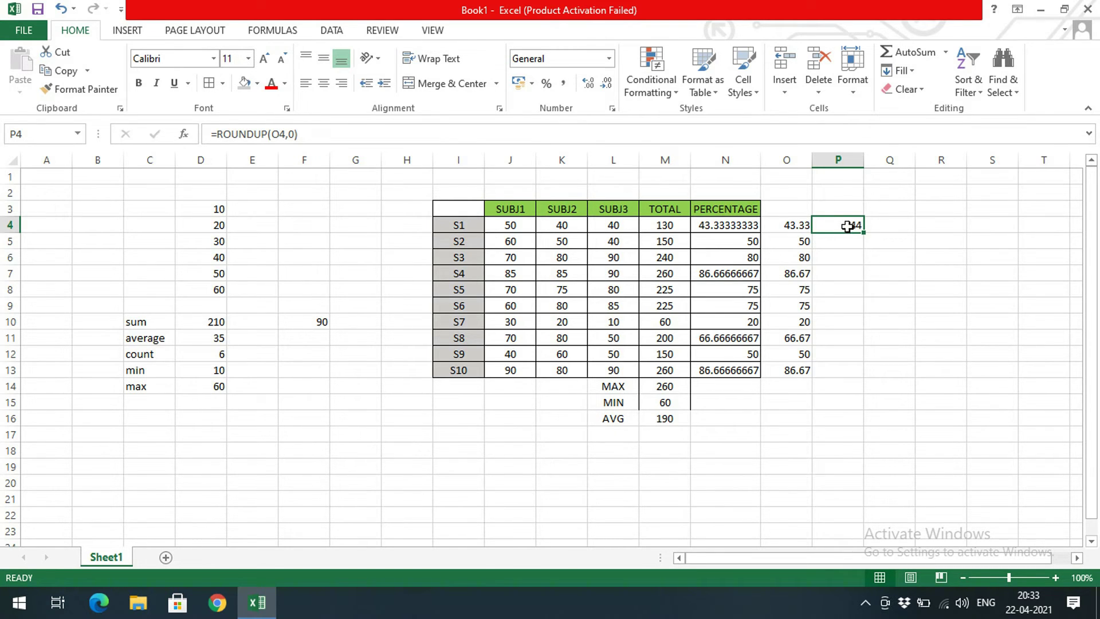
left_click(272, 134)
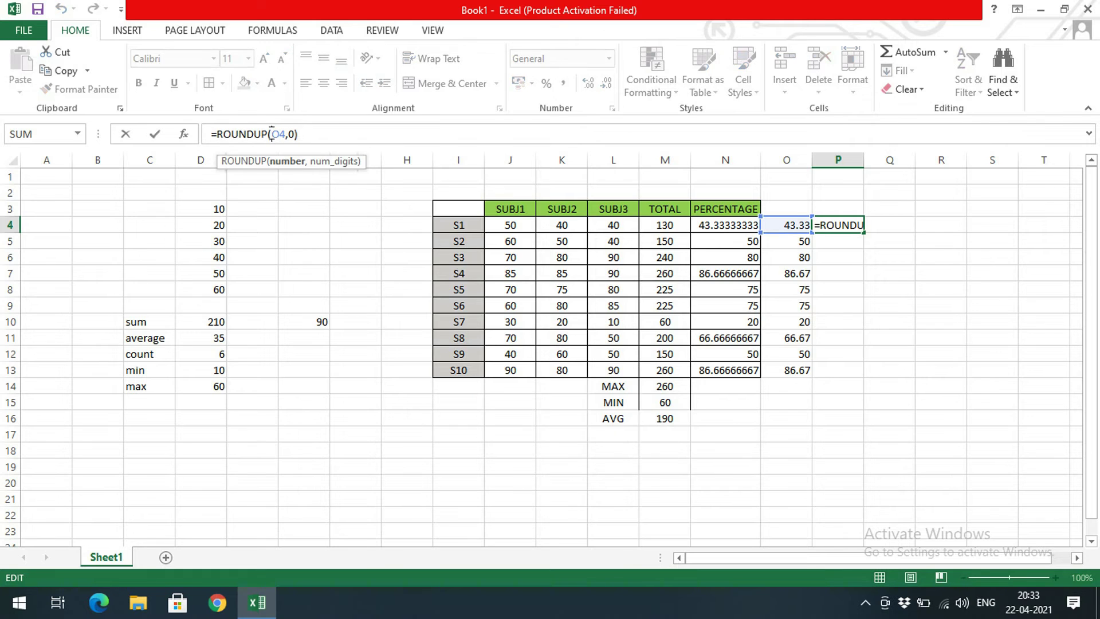
key("BackSpace")
key("BackSpace")
type("DOW")
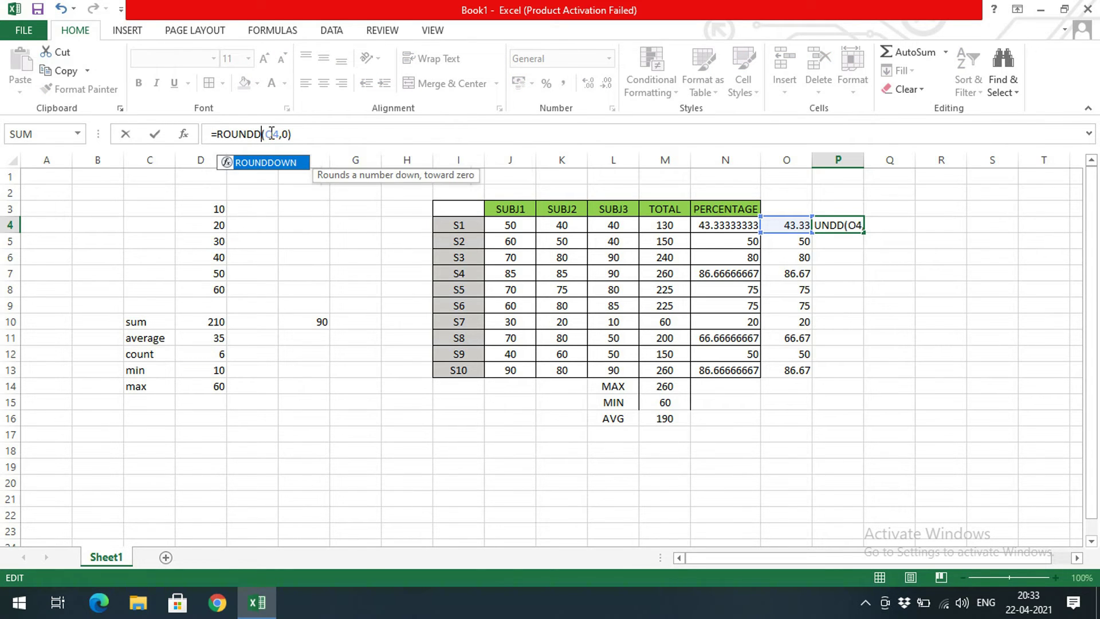
type("N")
key("shift+Return")
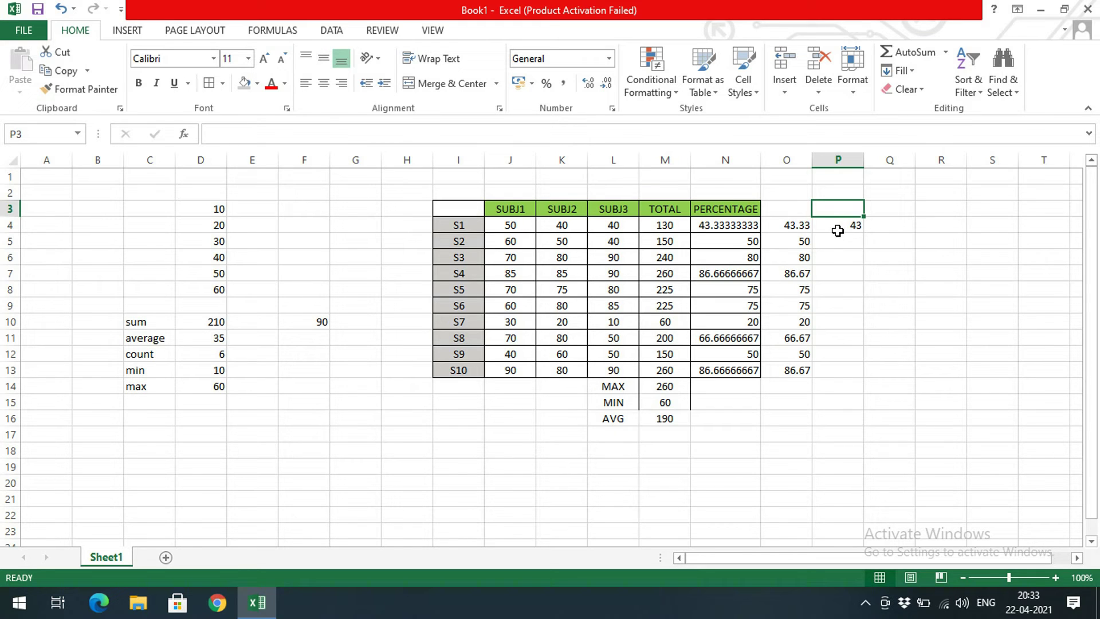
Step: Enter the test value 43.9 in cell O4
left_click(802, 223)
type("43.9")
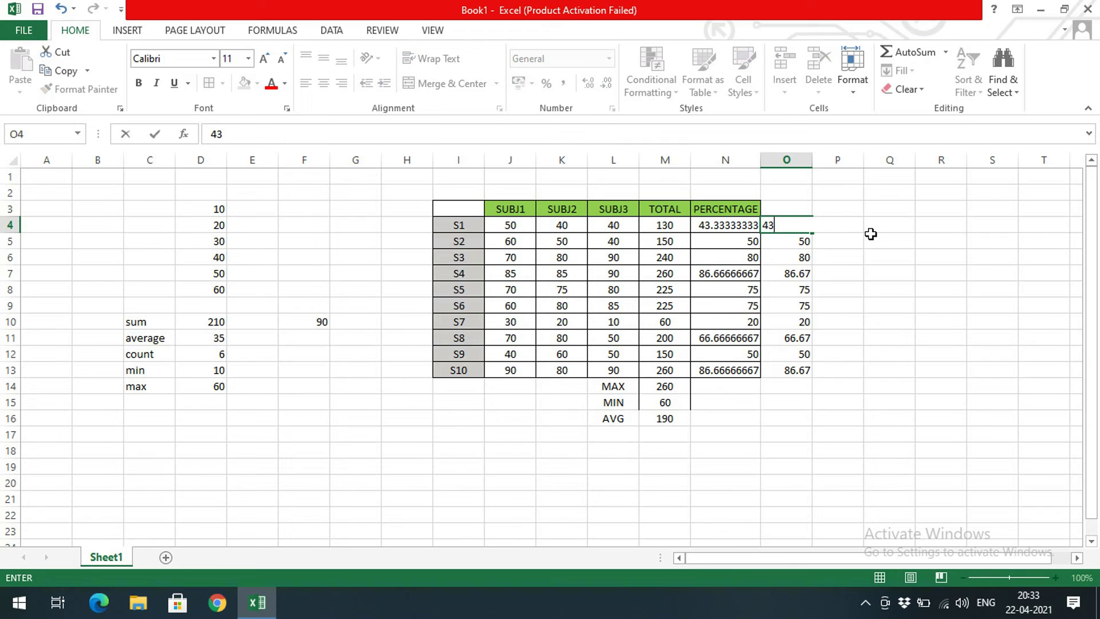
key("Return")
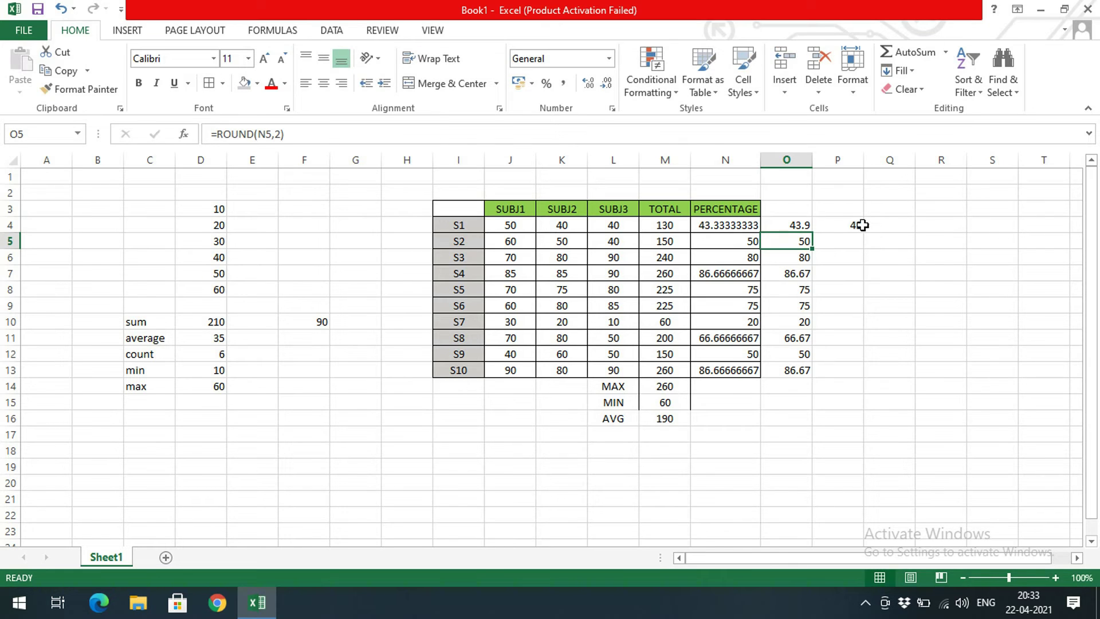
Step: Switch the formula in P4 back to rounding up, making it =ROUNDUP(O4,0)
left_click(857, 224)
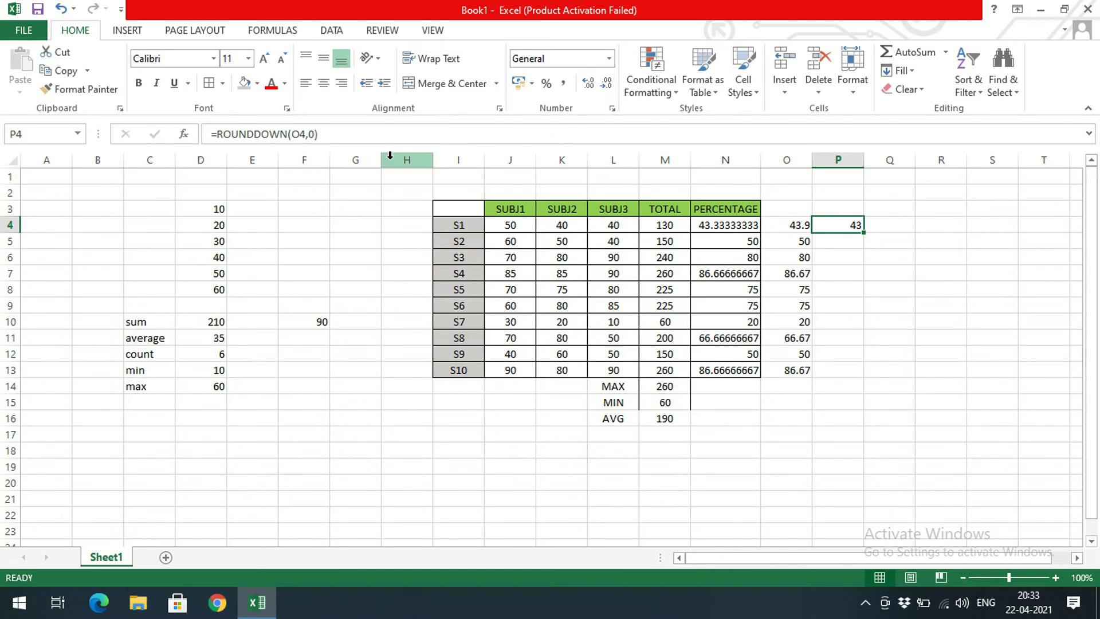
left_click_drag(288, 138, 259, 143)
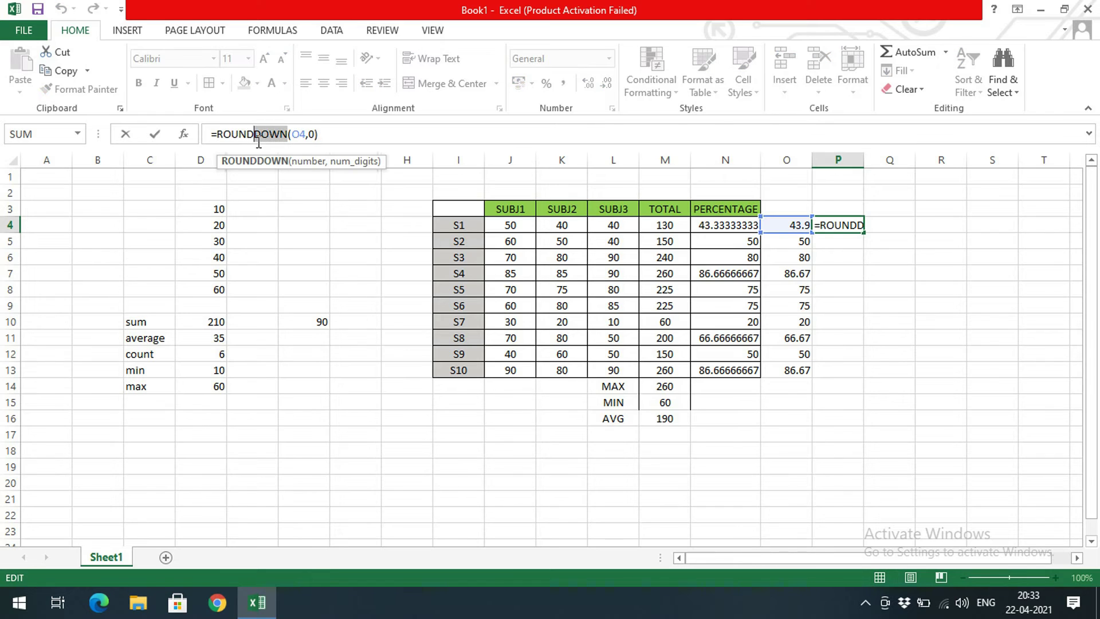
type("UP")
left_click(333, 134)
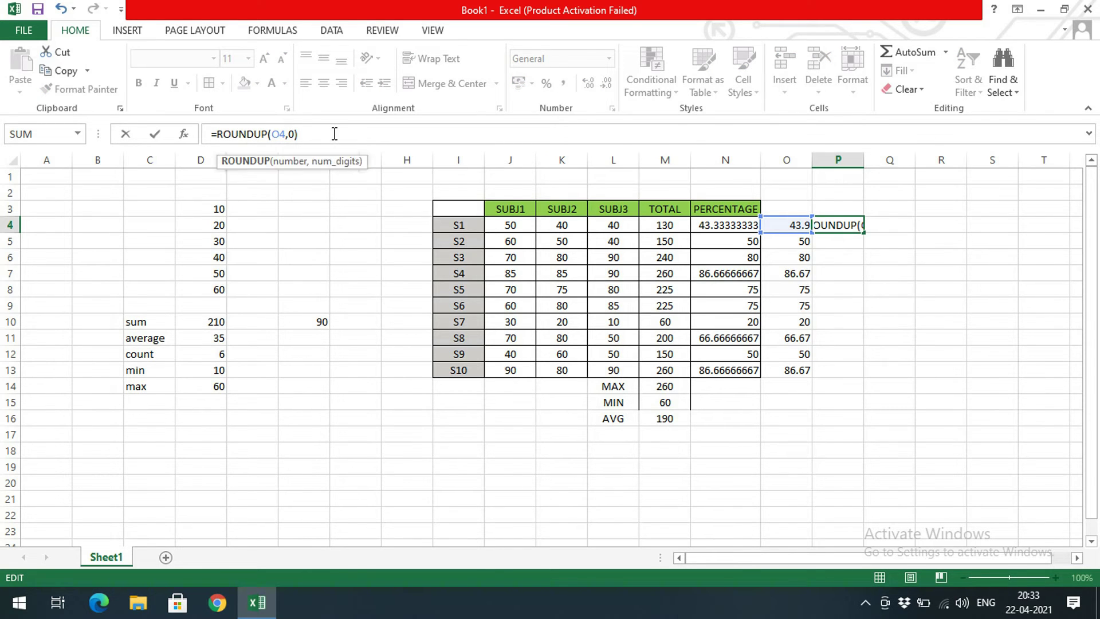
key("Return")
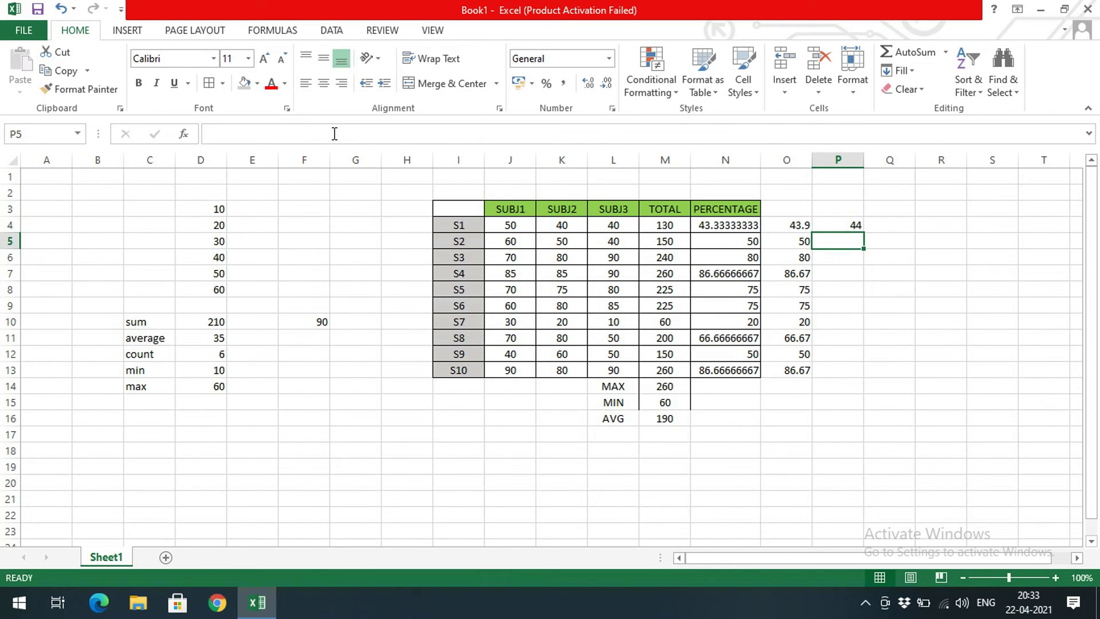
Step: Replace the test value in O4 with 43.1 and check the rounded-up result in P4
left_click(791, 228)
type("43.1")
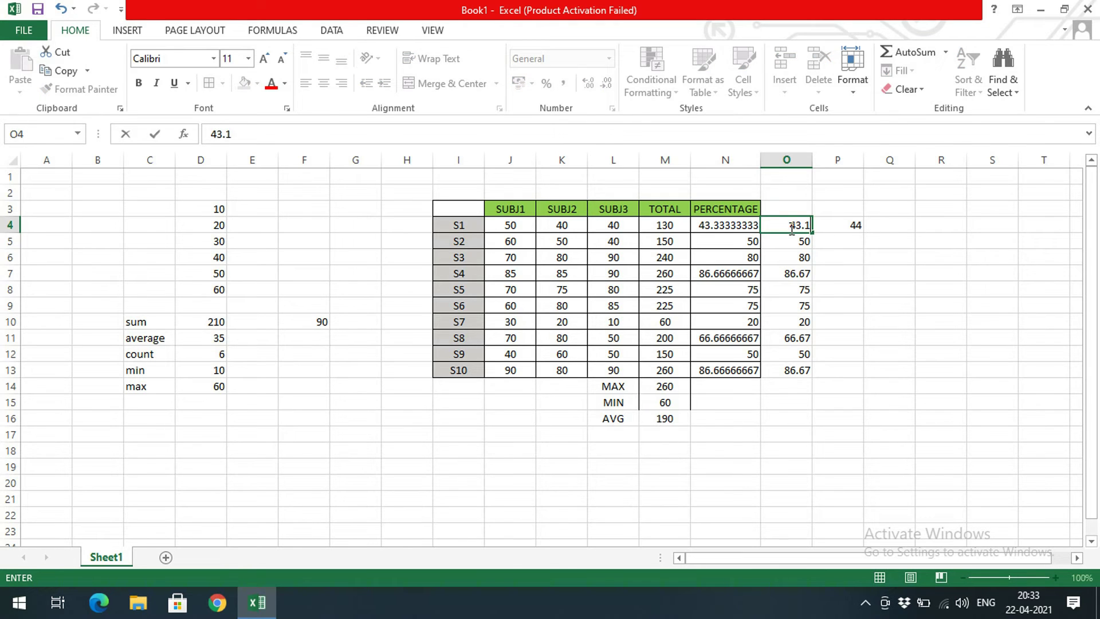
key("Return")
left_click(867, 236)
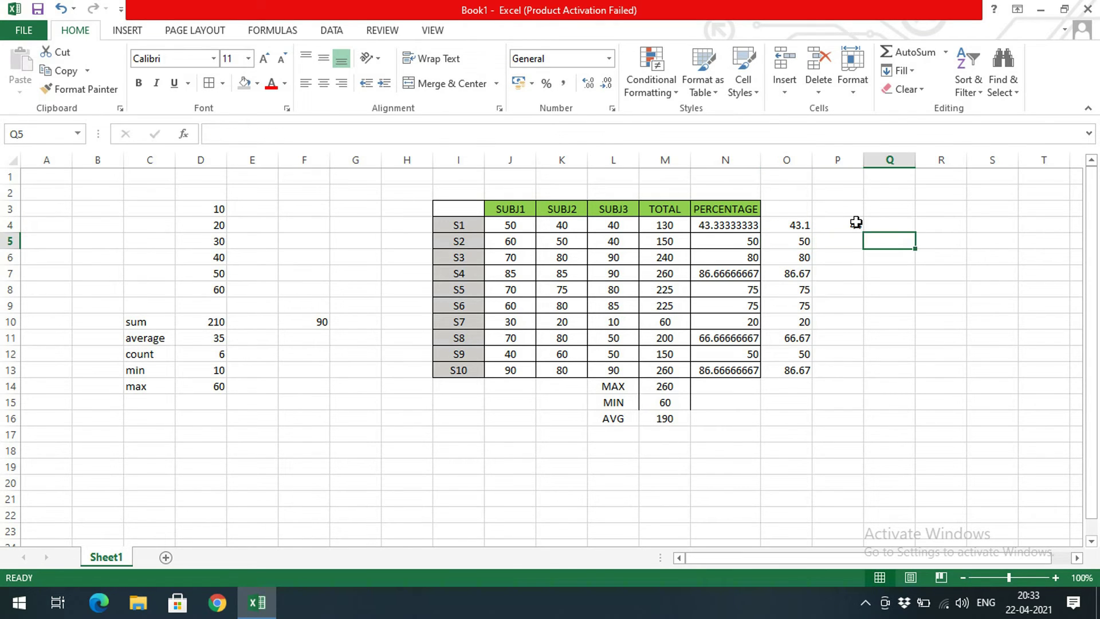
left_click(856, 222)
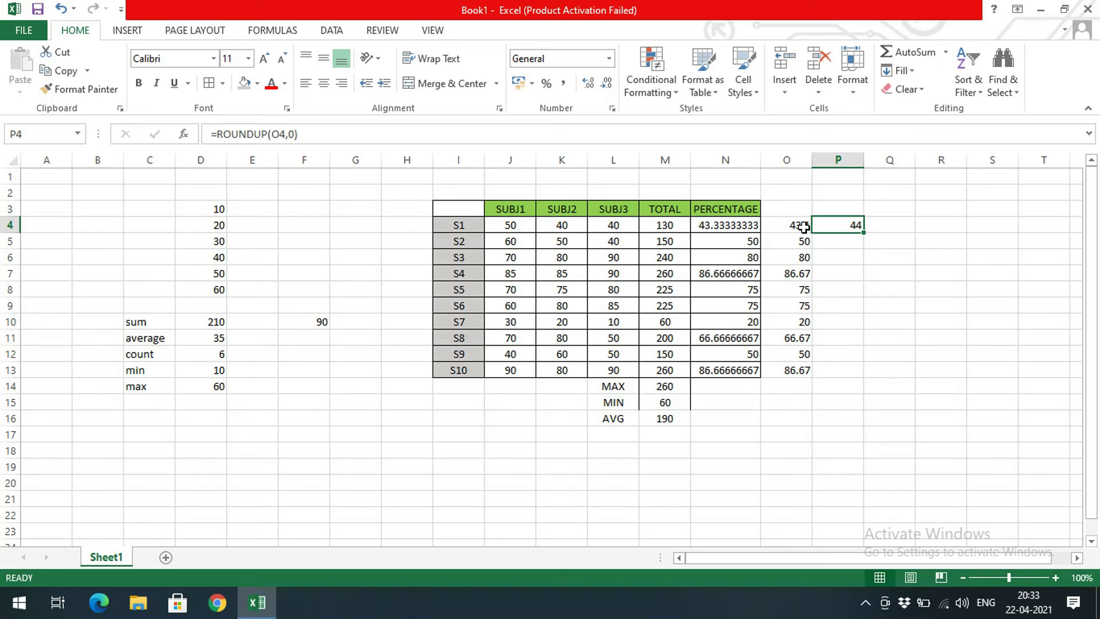
Step: Restore the S1 percentage rounded to two decimals in O4 and clear the test result from P4
mouse_move(804, 228)
left_mouse_down()
mouse_move(799, 245)
mouse_move(810, 226)
mouse_move(813, 245)
left_mouse_up()
left_click(852, 226)
left_click(794, 208)
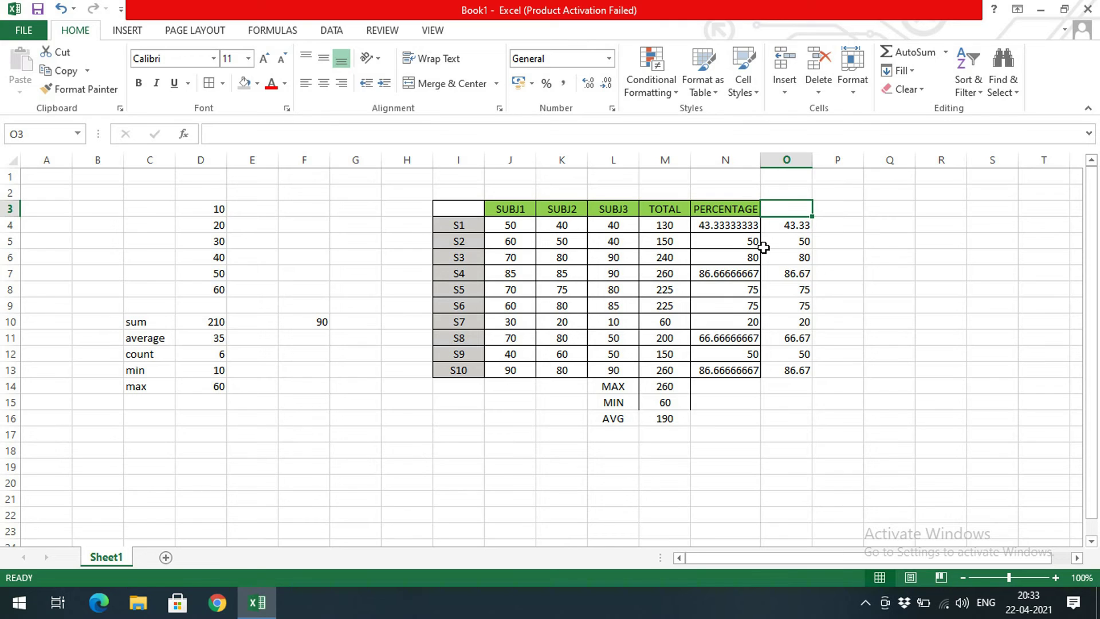
Step: Count the rounded percentages of at least 50 in cell O14 with =COUNTIF(O4:O13,">=50")
left_click(789, 386)
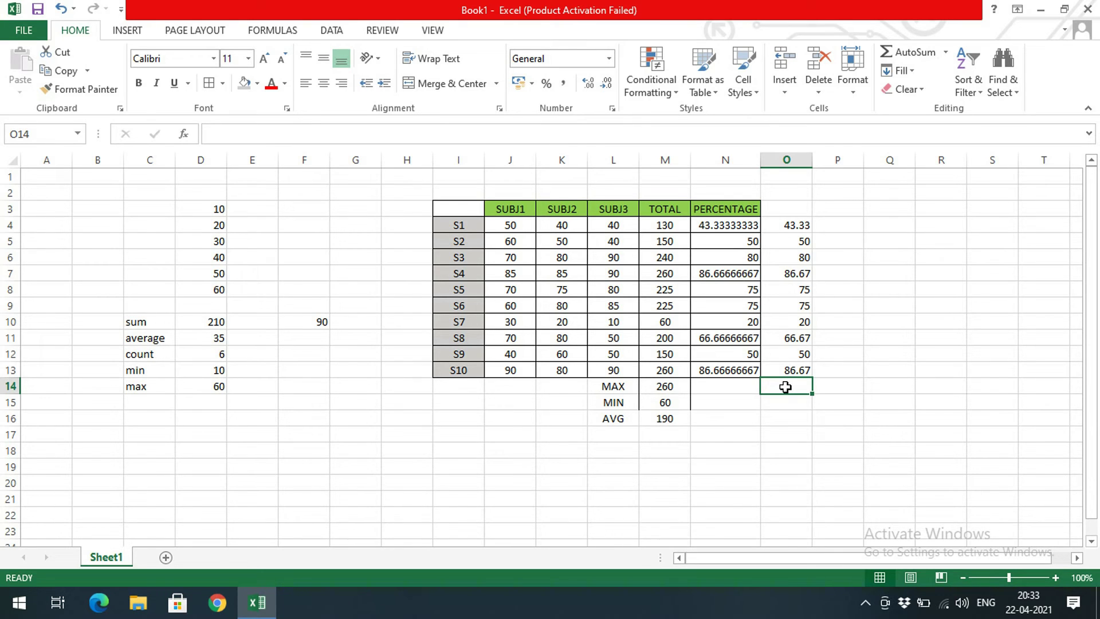
type("=COUNT(")
key("BackSpace")
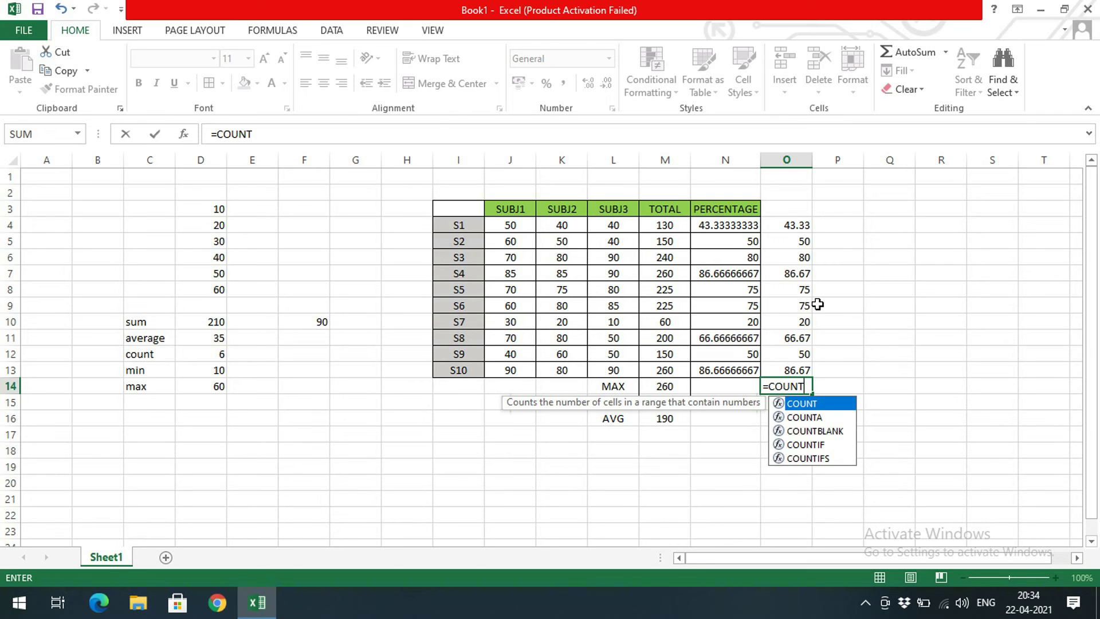
type("IF")
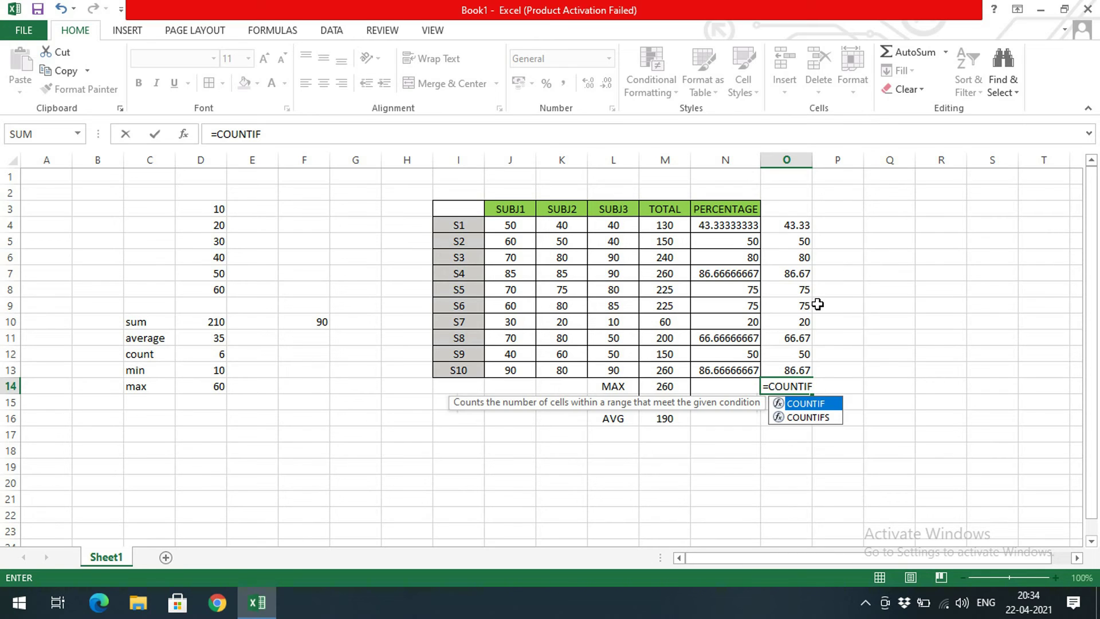
type("(")
left_click_drag(790, 227, 788, 379)
type(",")
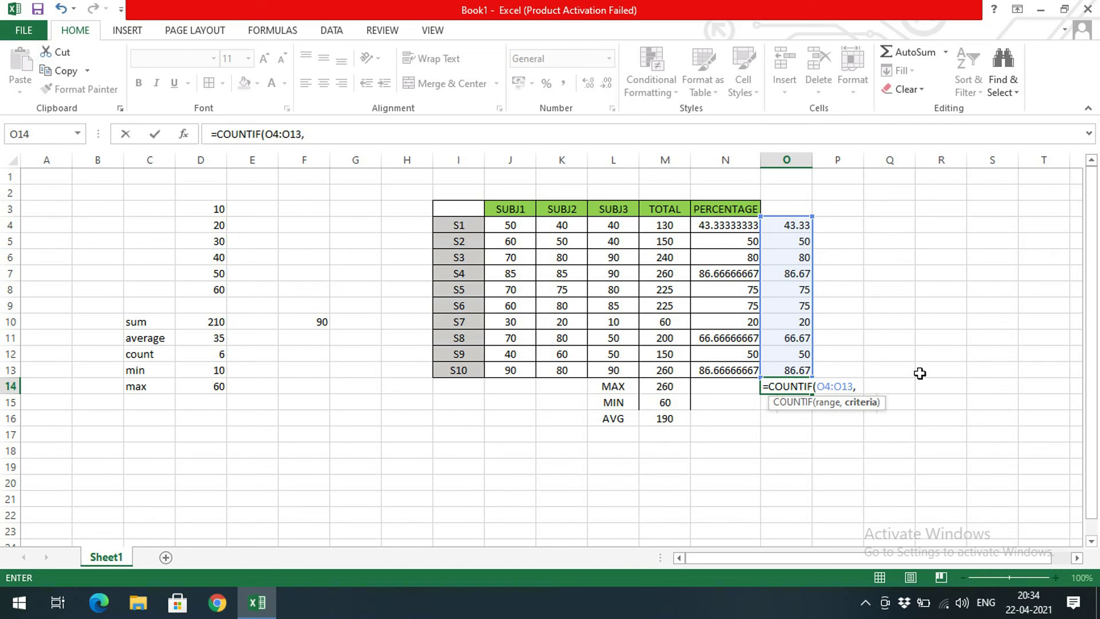
type("\">=50\")")
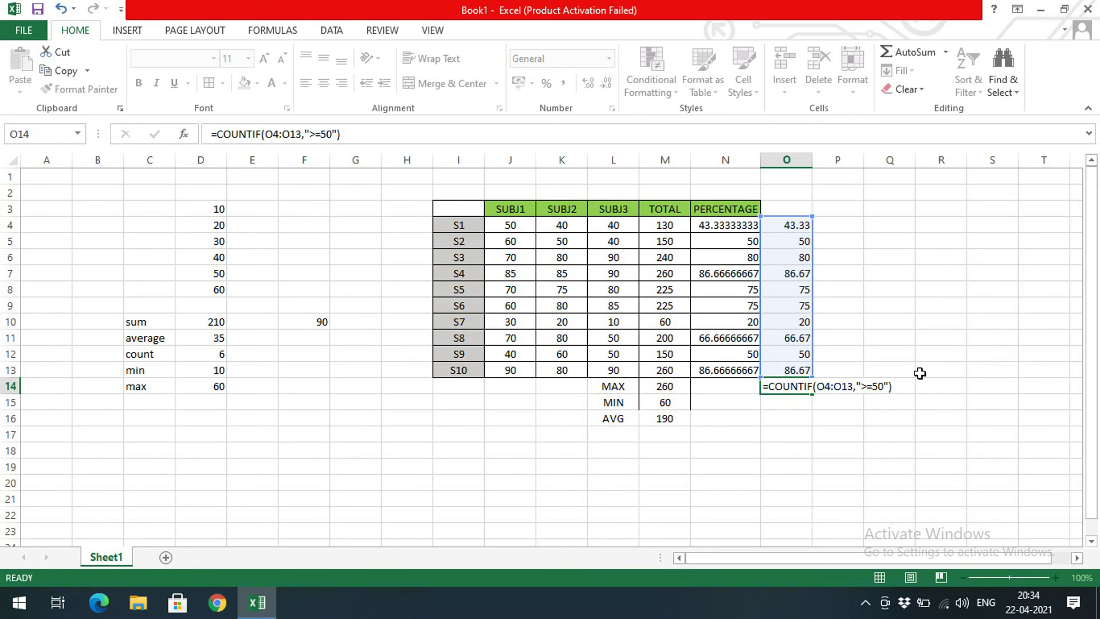
key("Return")
left_click(808, 388)
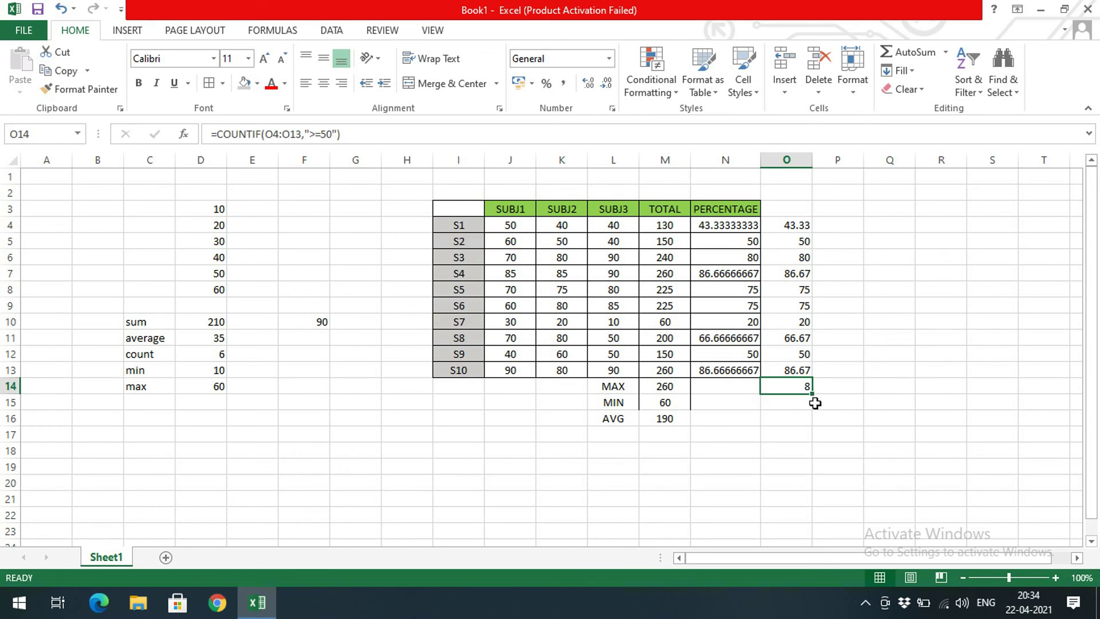
Step: Label the count rows by entering >=50% in N14 and <50% in N15
left_click(758, 387)
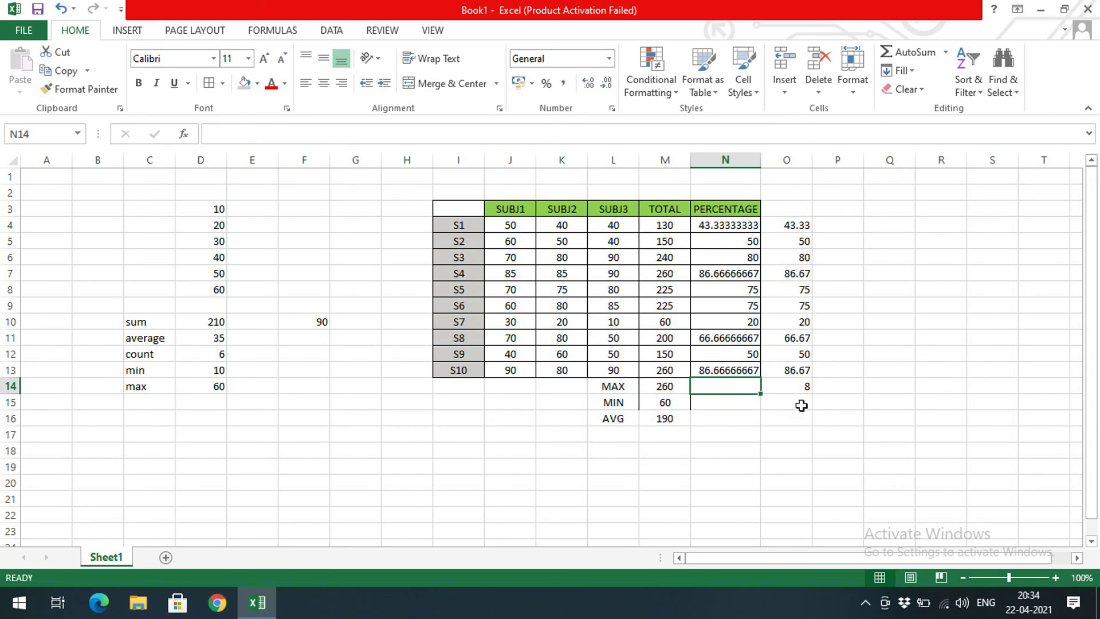
type(">=50%")
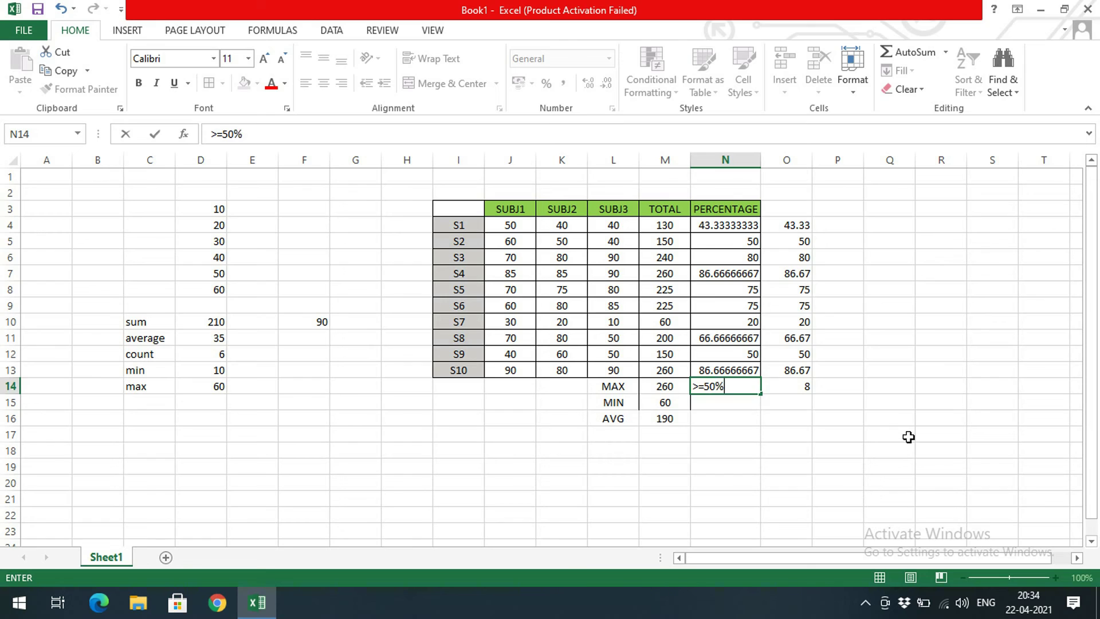
key("Return")
type("<")
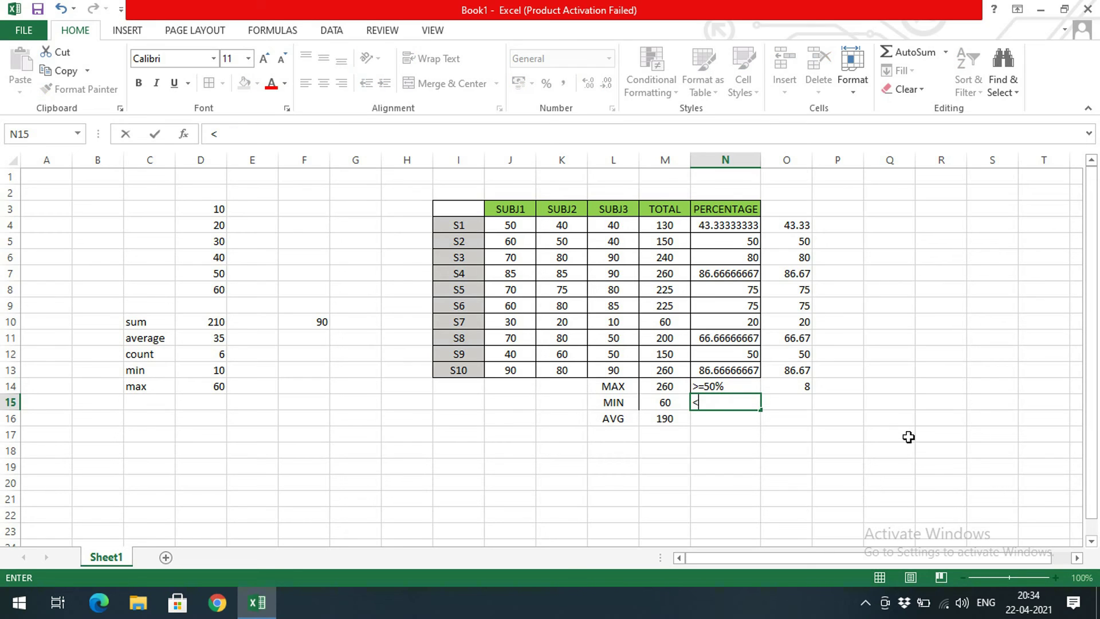
type("=50")
key("BackSpace")
key("BackSpace")
key("BackSpace")
type("50%")
Step: Count the rounded percentages below 50 in cell O15 with =COUNTIF(O4:O13,"<50")
left_click(794, 400)
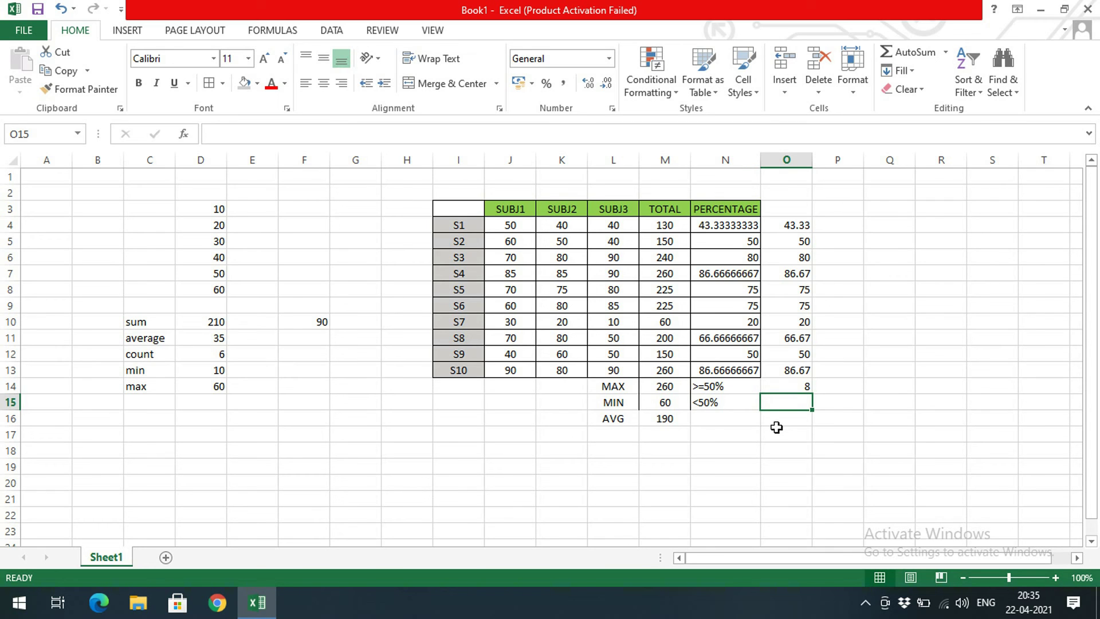
type("=COUNTIF")
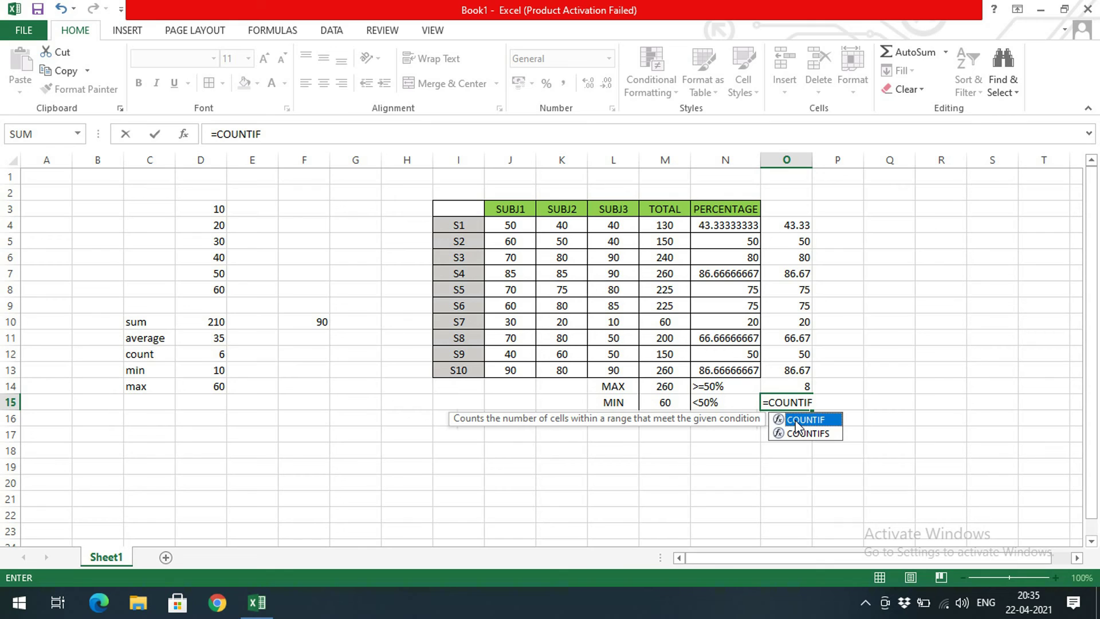
type("(")
left_click(793, 224)
left_click_drag(800, 334, 790, 370)
type(",")
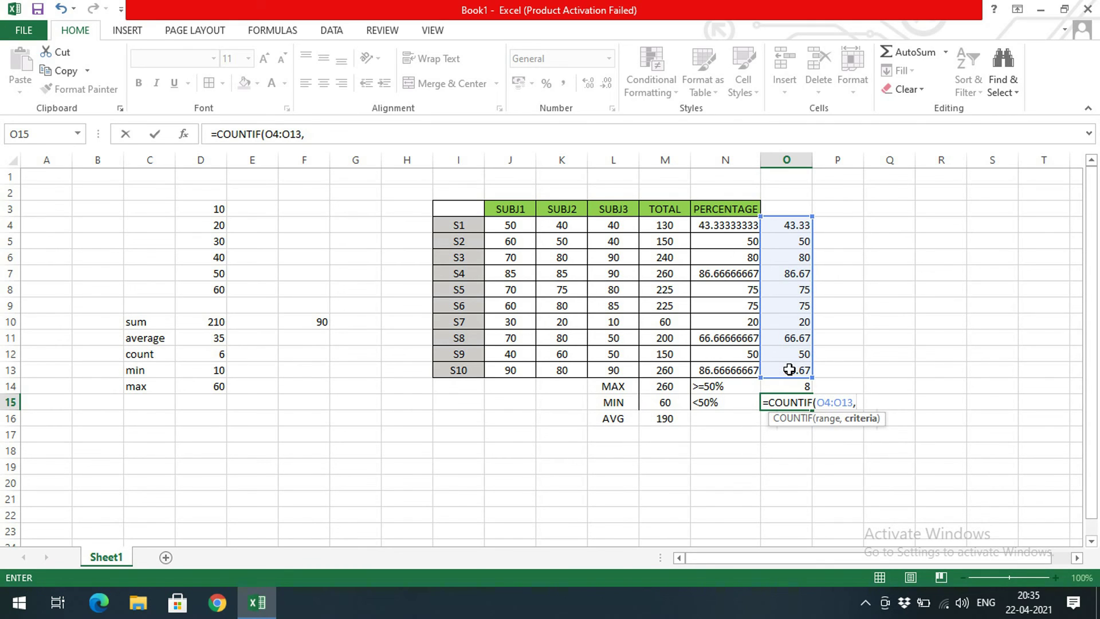
type("\"<50\")")
key("Return")
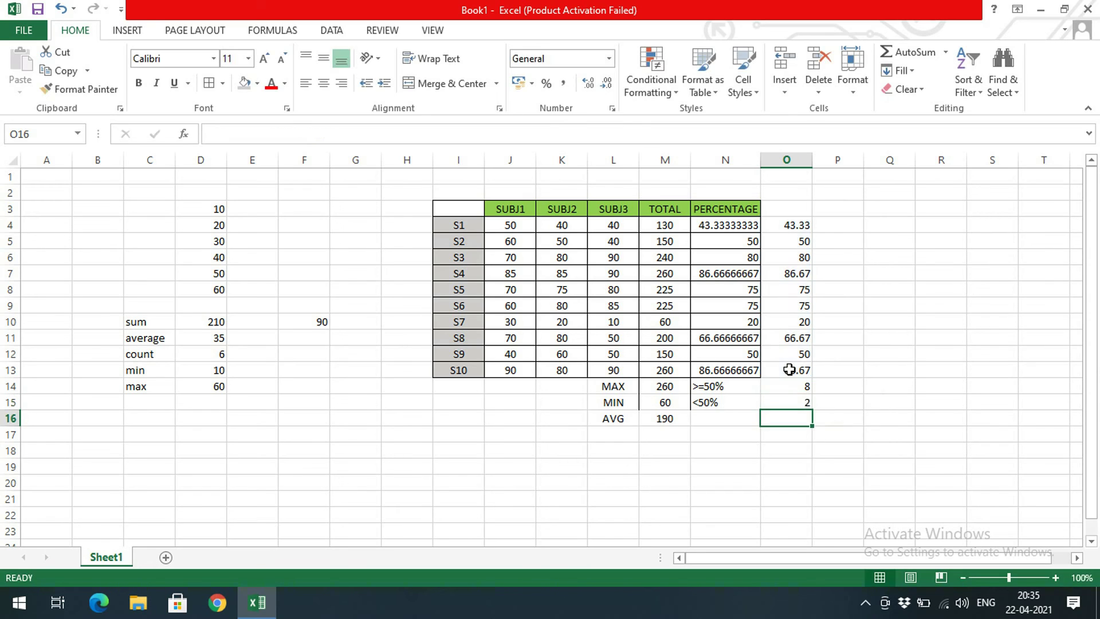
Step: Check the two COUNTIF results in O14 and O15 against the rounded percentages of S7 and S1
left_click(800, 390)
left_click(803, 403)
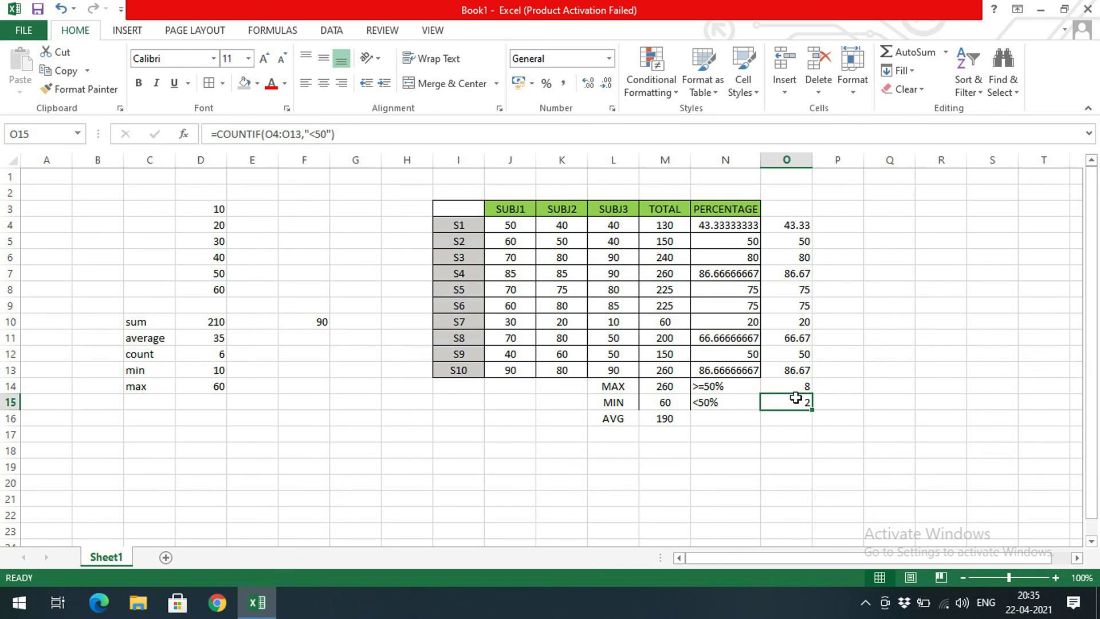
left_click(802, 322)
left_click(476, 322)
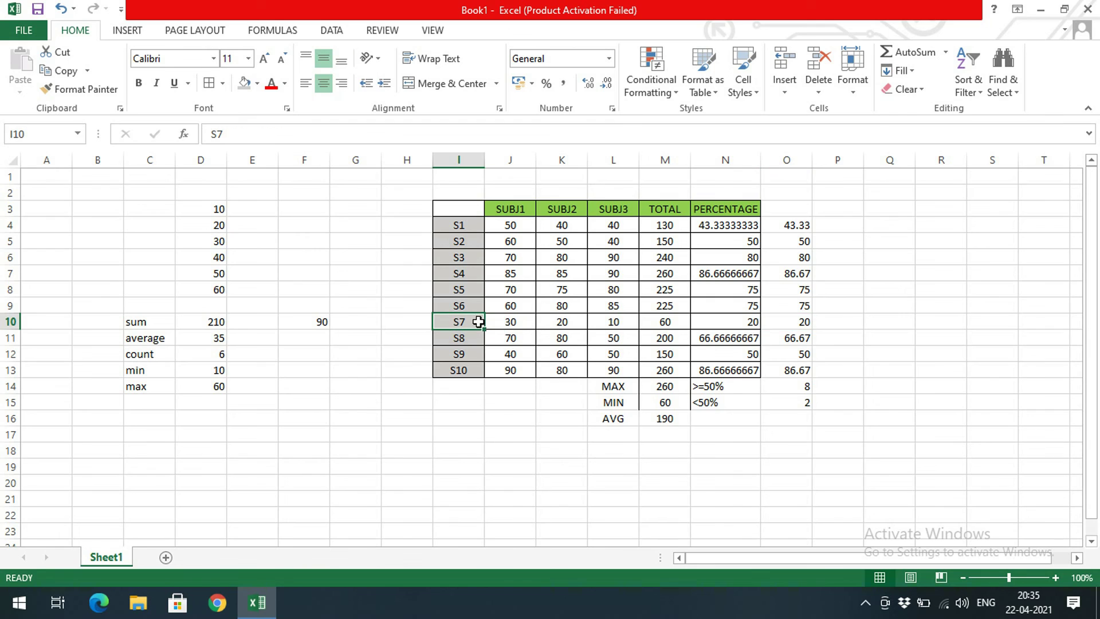
left_click(794, 231)
left_click(444, 228)
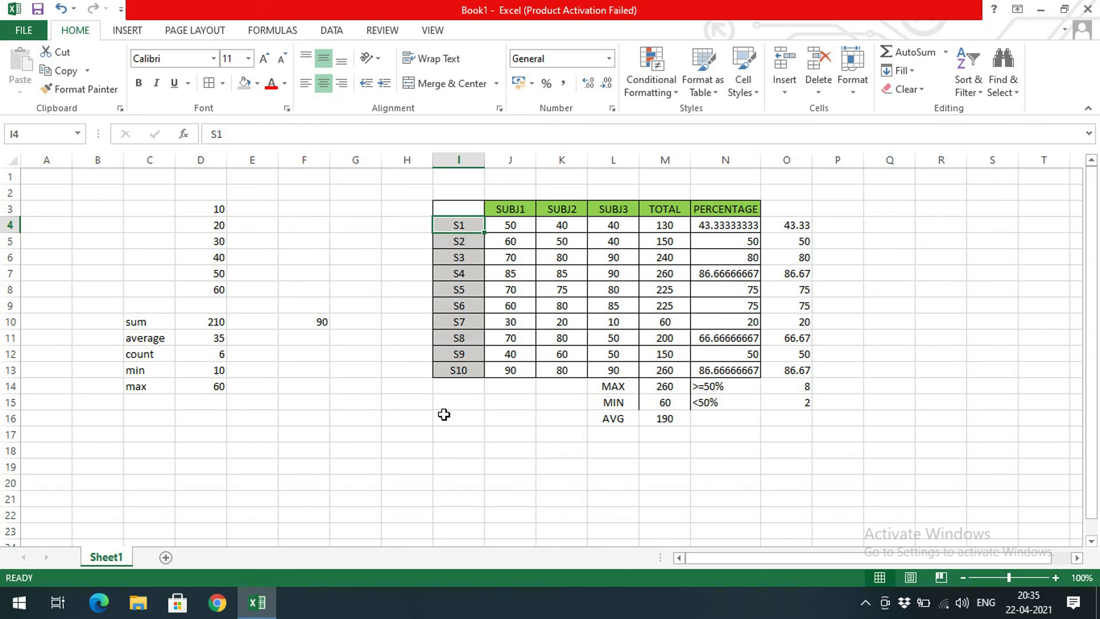
Step: Start a list of the demonstrated functions below the data with SUM in F17 and AVERAGE in F18
left_click(327, 433)
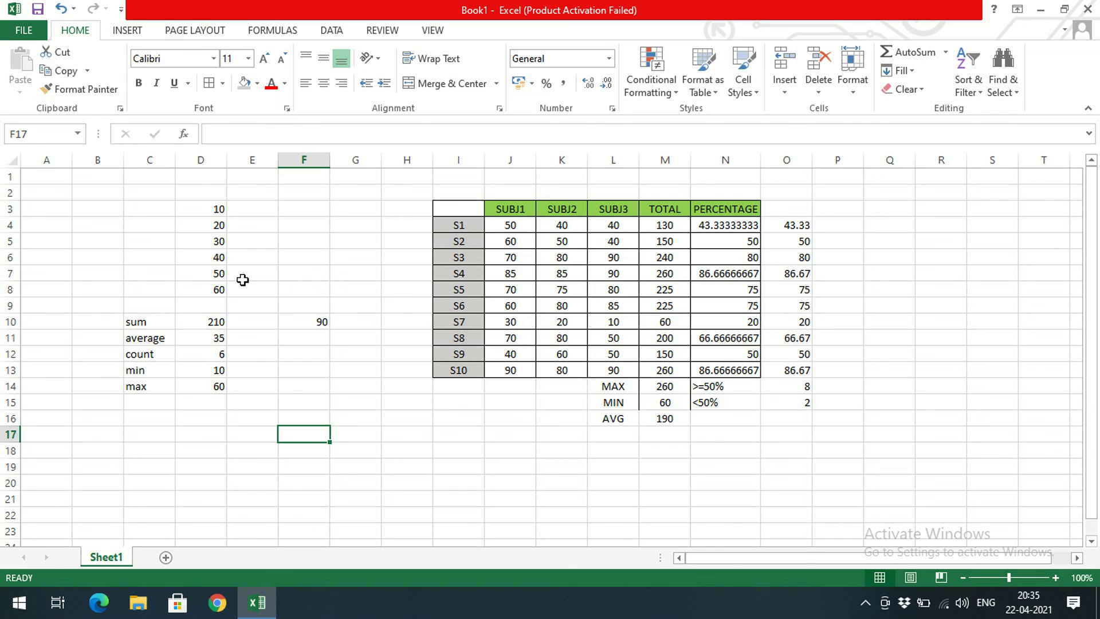
type("SUM")
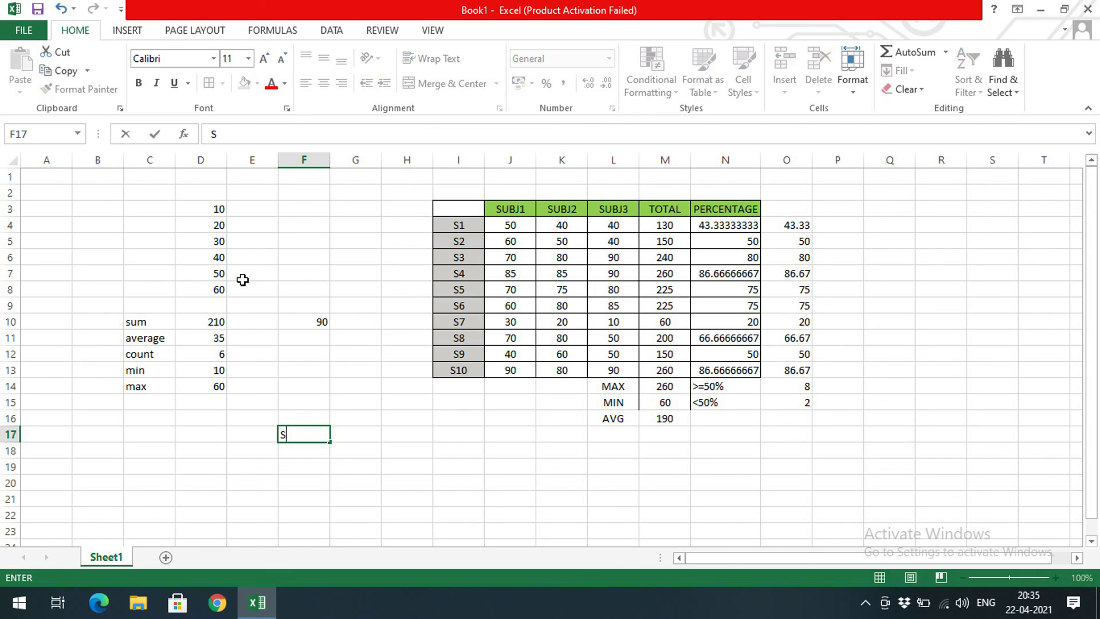
key("Return")
type("AVERAGE")
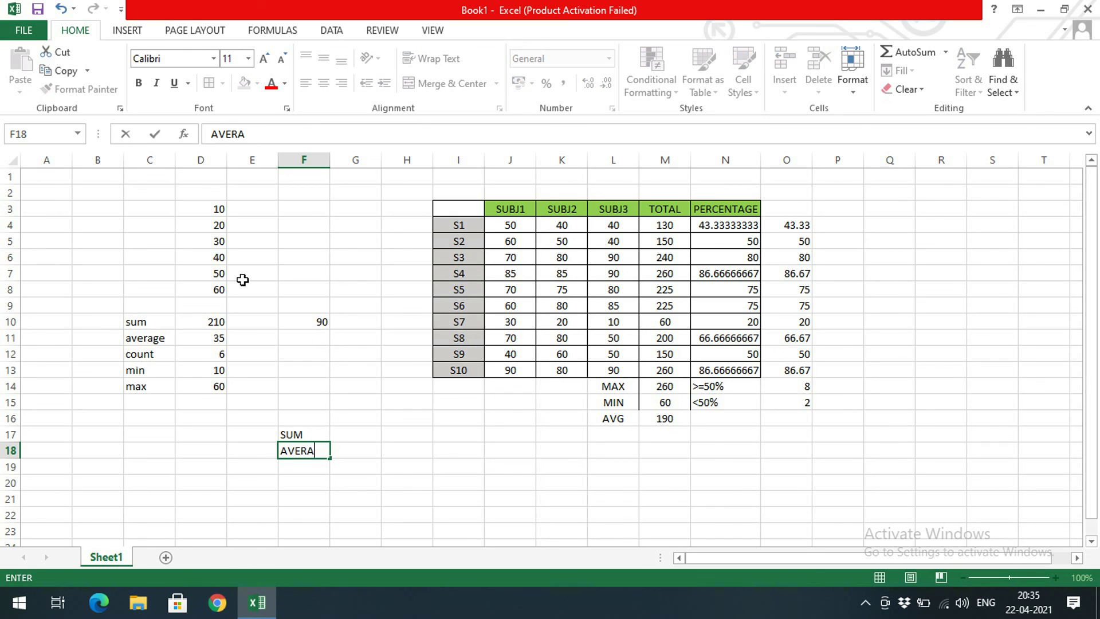
key("Return")
Step: Add COUNT to the function list in F19, leaving cell E7 empty
type("COU")
left_click(243, 280)
type("T")
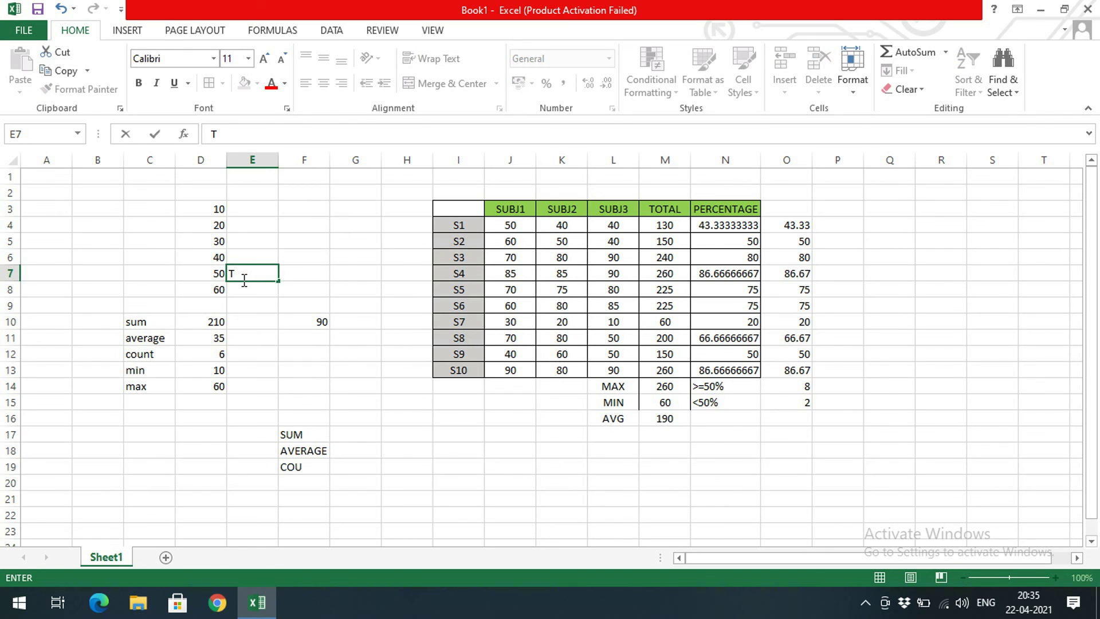
key("Escape")
left_click(312, 465)
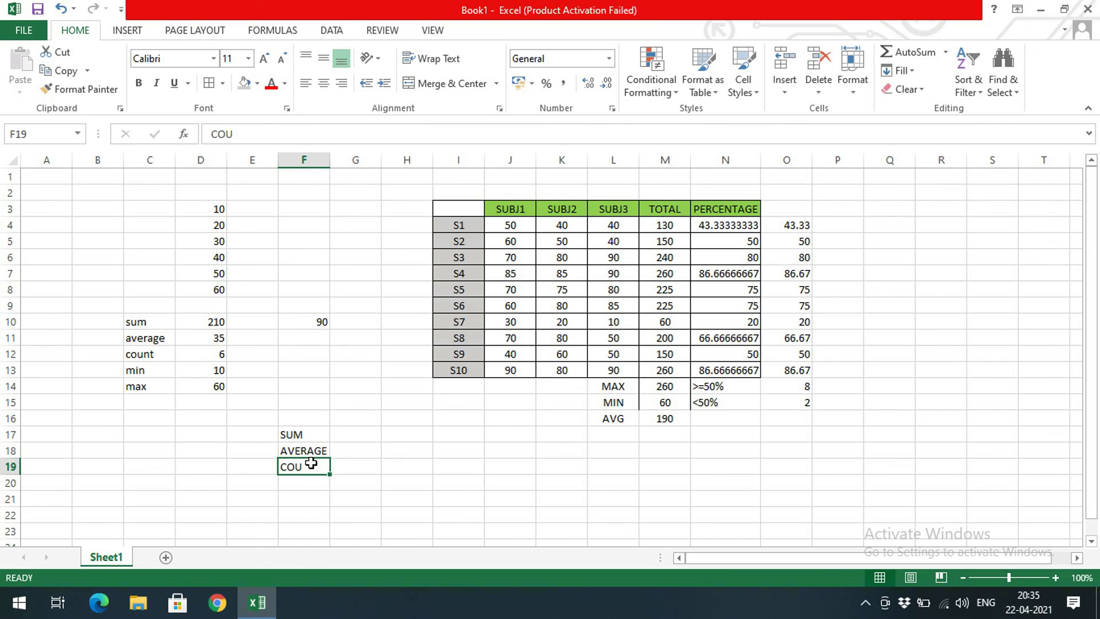
double_click(313, 466)
type("NT")
key("Return")
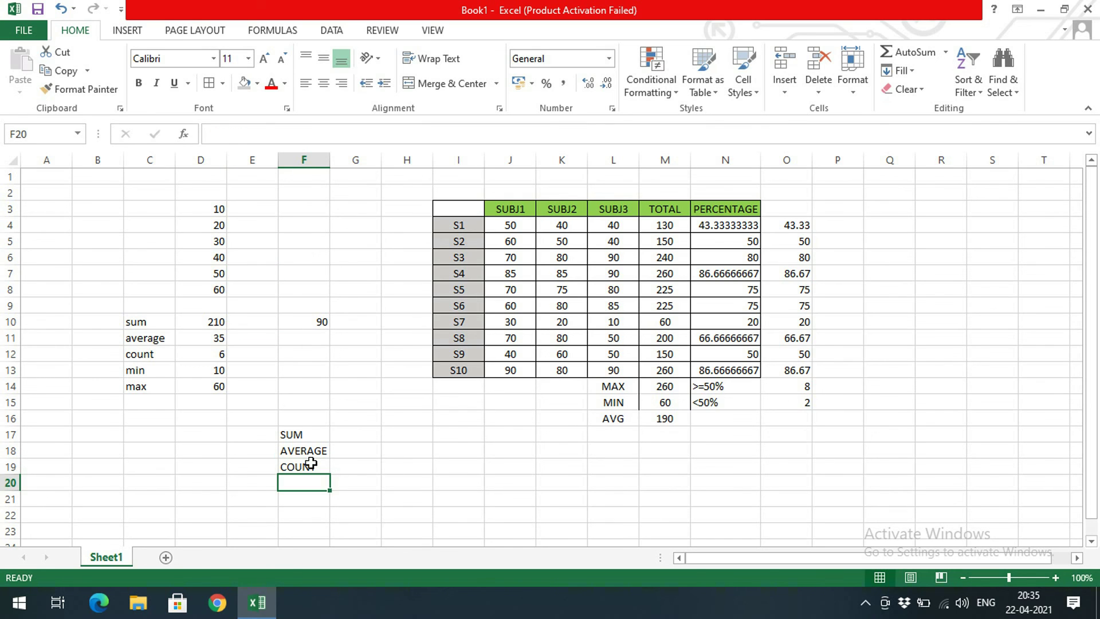
Step: Continue the function list with COUNTIF in F20, MIN in F21 and MAX in F22
type("COUNTIF")
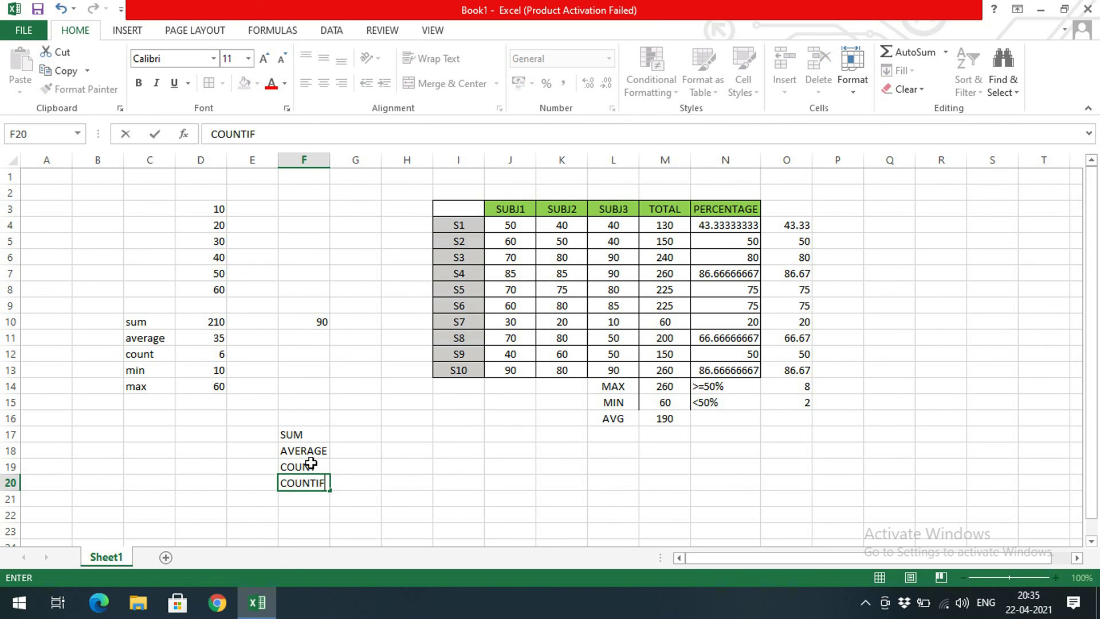
key("Return")
type("MIN")
key("Return")
type("MAX")
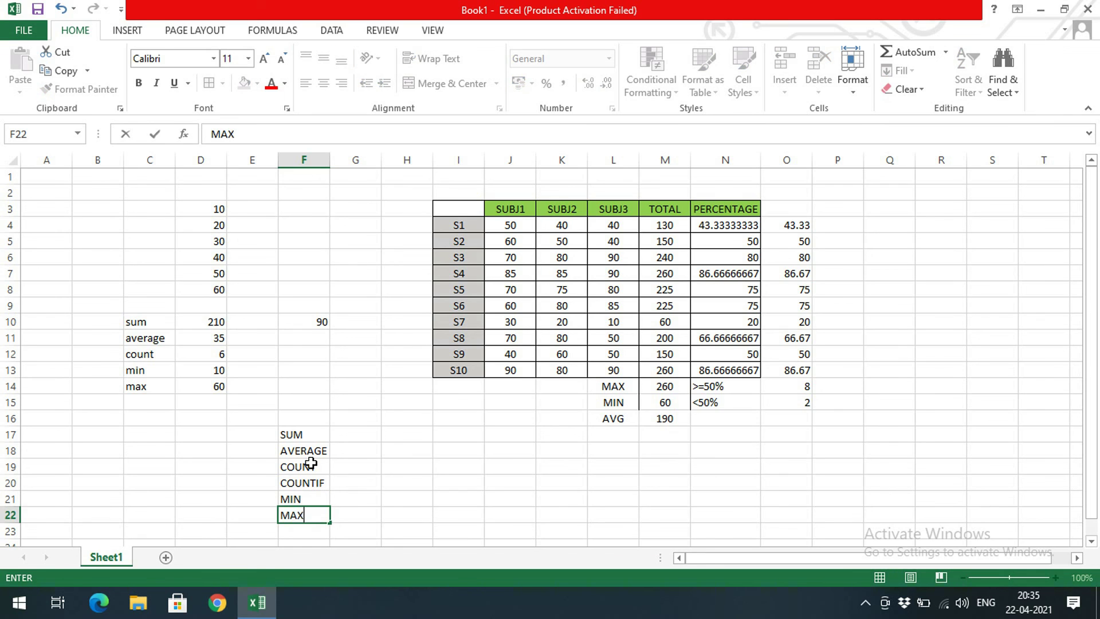
key("Return")
Step: Complete the function list with ROUND in F23, ROUNDUP in F24 and ROUNDDOWN in F25
type("ROUND")
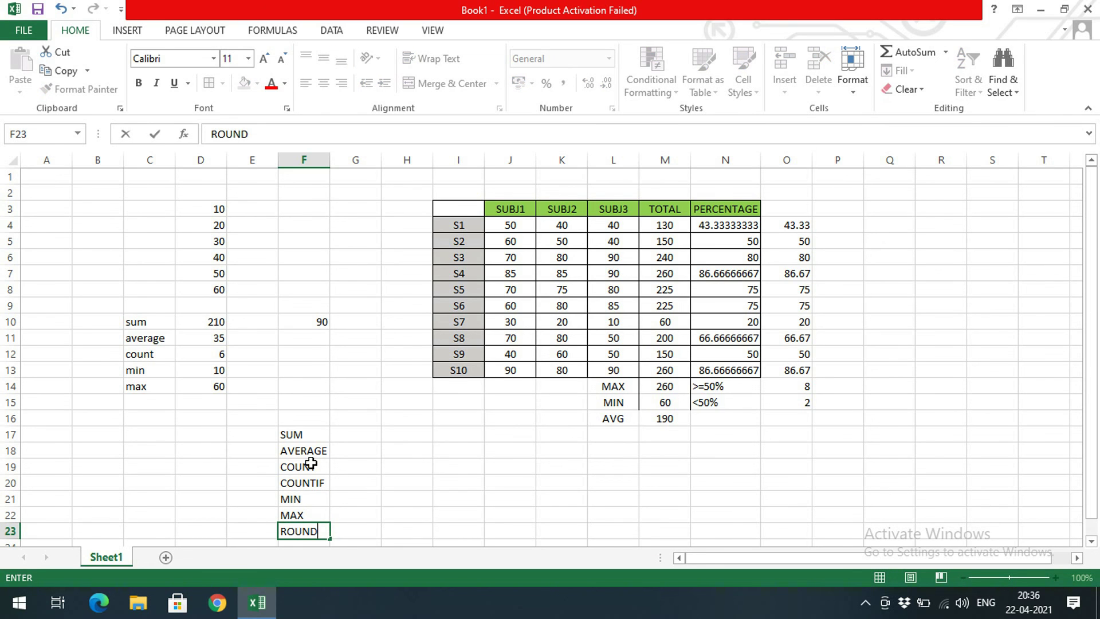
key("Return")
type("ROUNDUP")
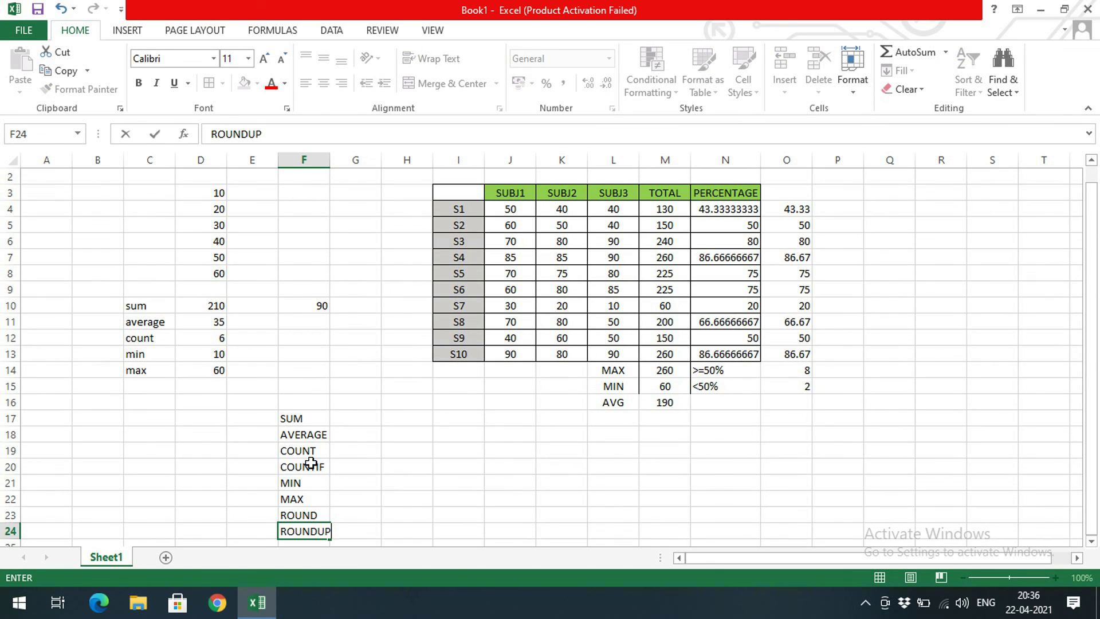
key("Return")
type("ROUNDDOWN")
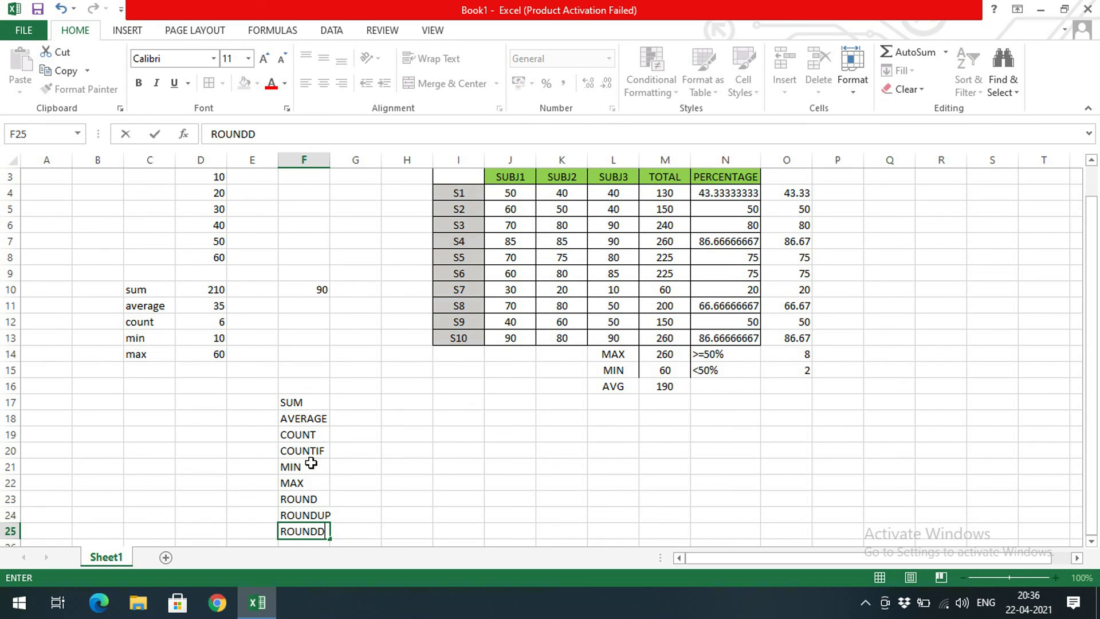
key("Return")
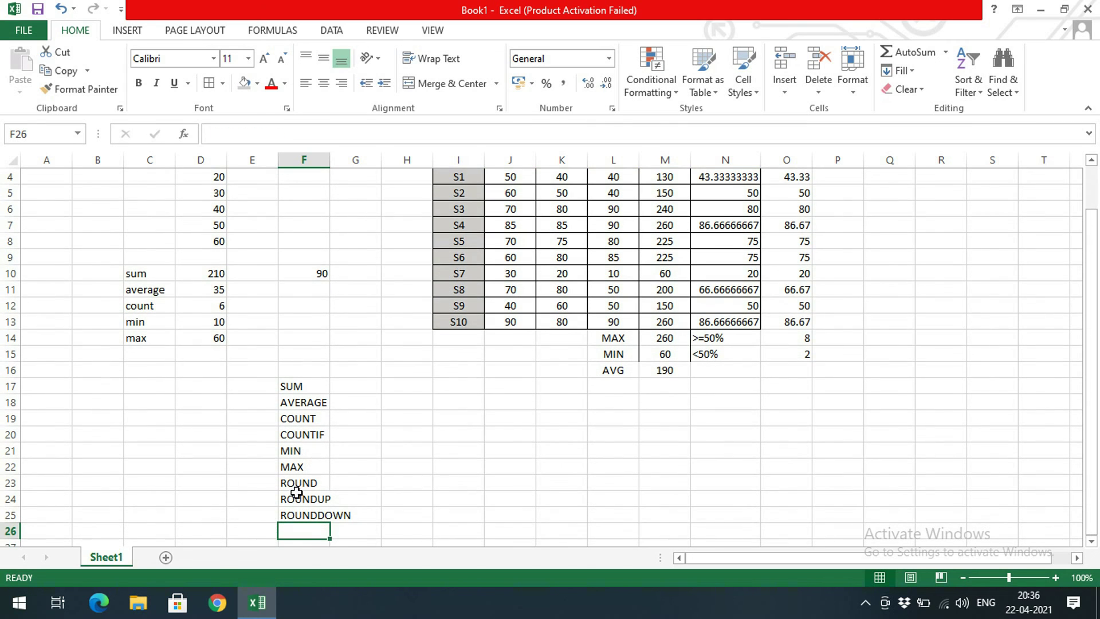
Step: Select the finished function list across F17:G25 to review it alongside the marks table
scroll(312, 479, "up", 1)
left_click_drag(318, 439, 337, 515)
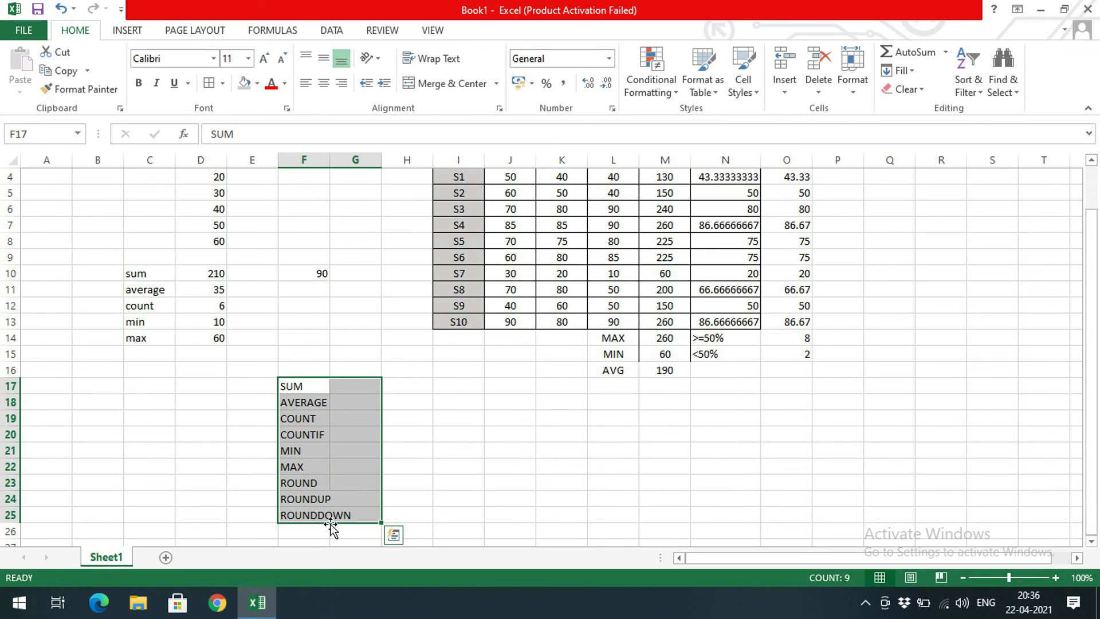
scroll(471, 467, "up", 1)
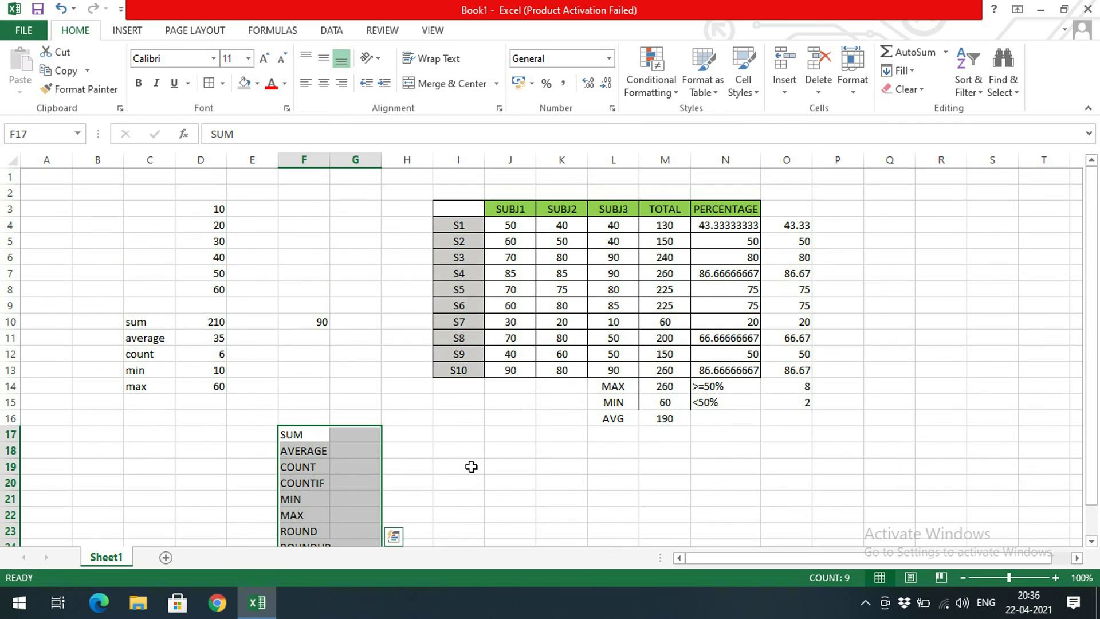